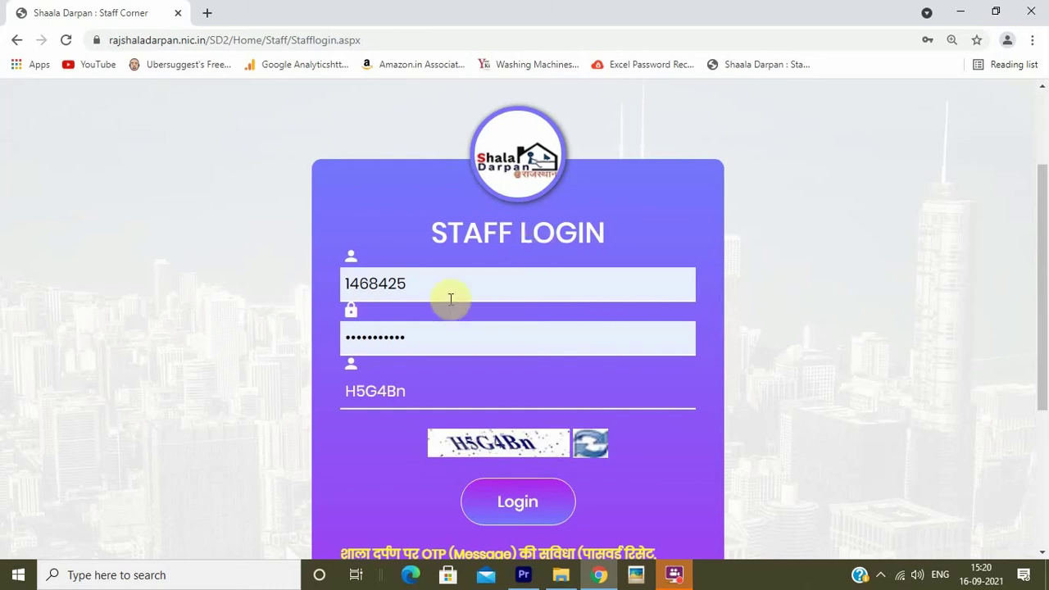
- Log in to the staff account and open the forms page under Application for Departmental Services
{"action": "left_click", "coordinate": [545, 525]}
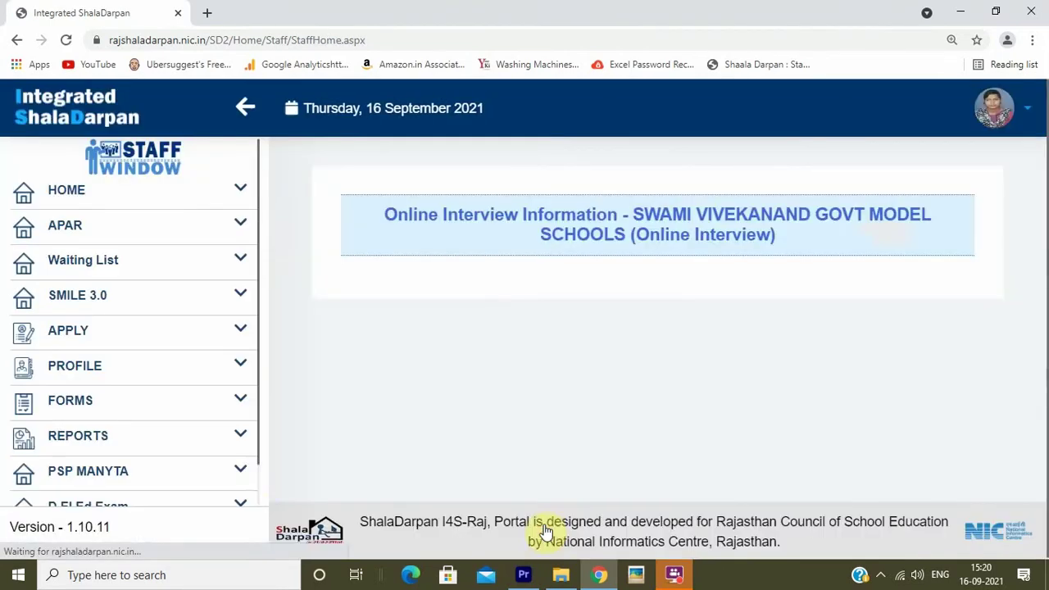
{"action": "left_click", "coordinate": [108, 406]}
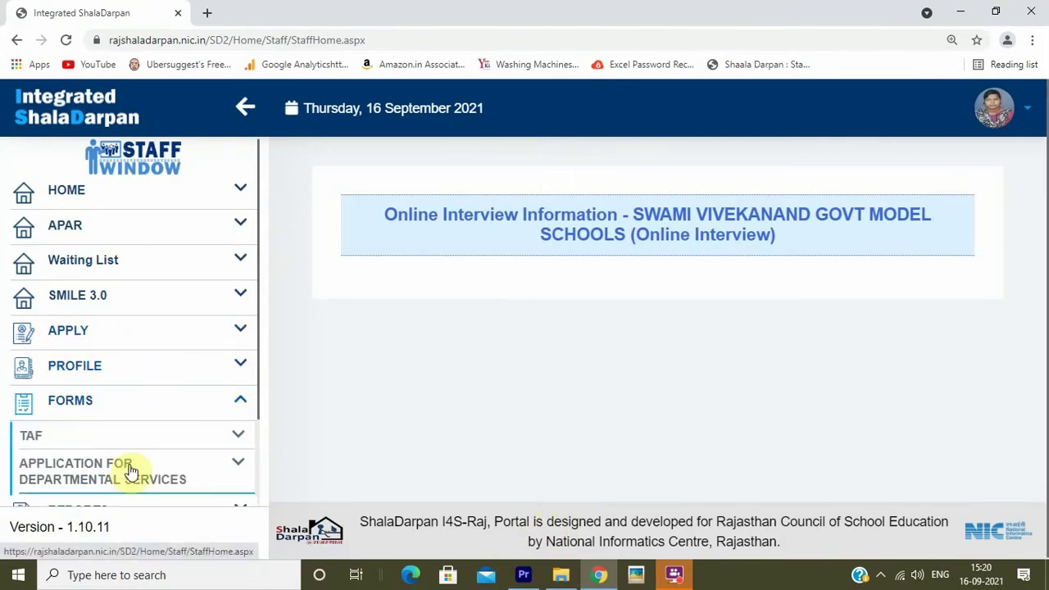
{"action": "left_click", "coordinate": [132, 469]}
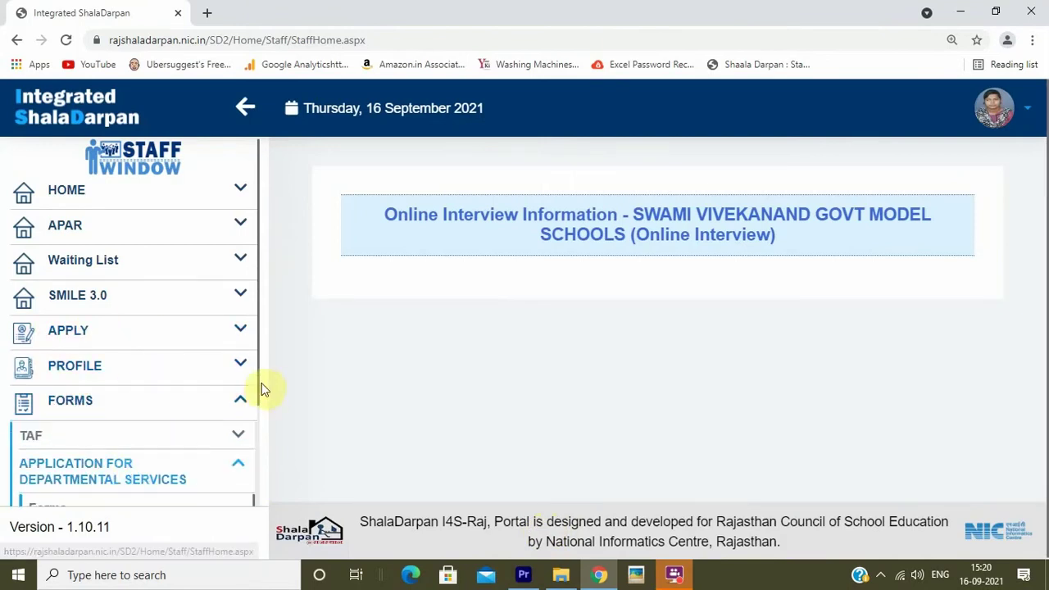
{"action": "scroll", "coordinate": [259, 380], "scroll_direction": "down", "scroll_amount": 1}
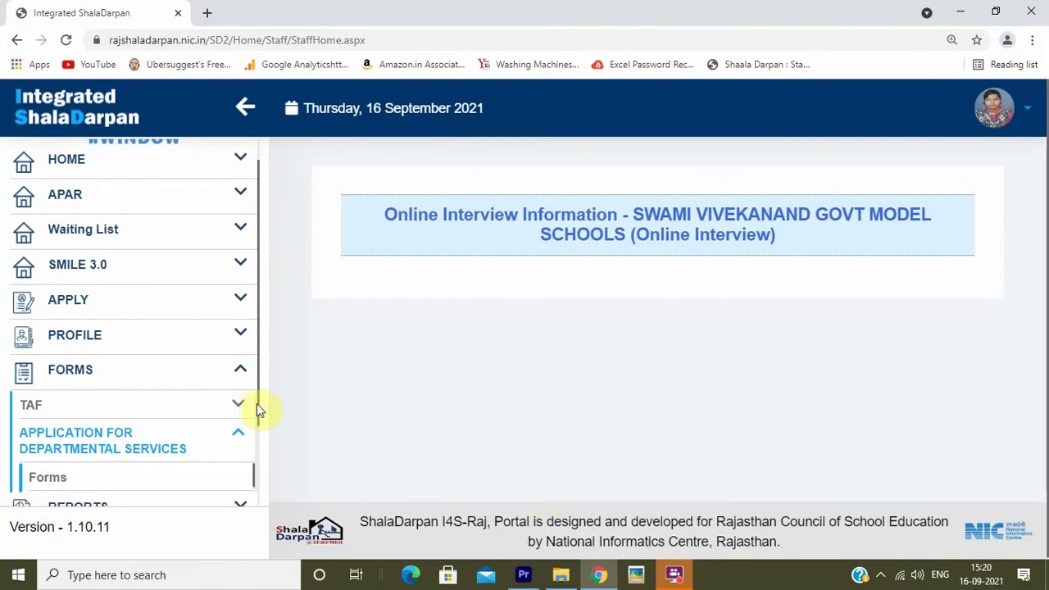
{"action": "left_click", "coordinate": [112, 484]}
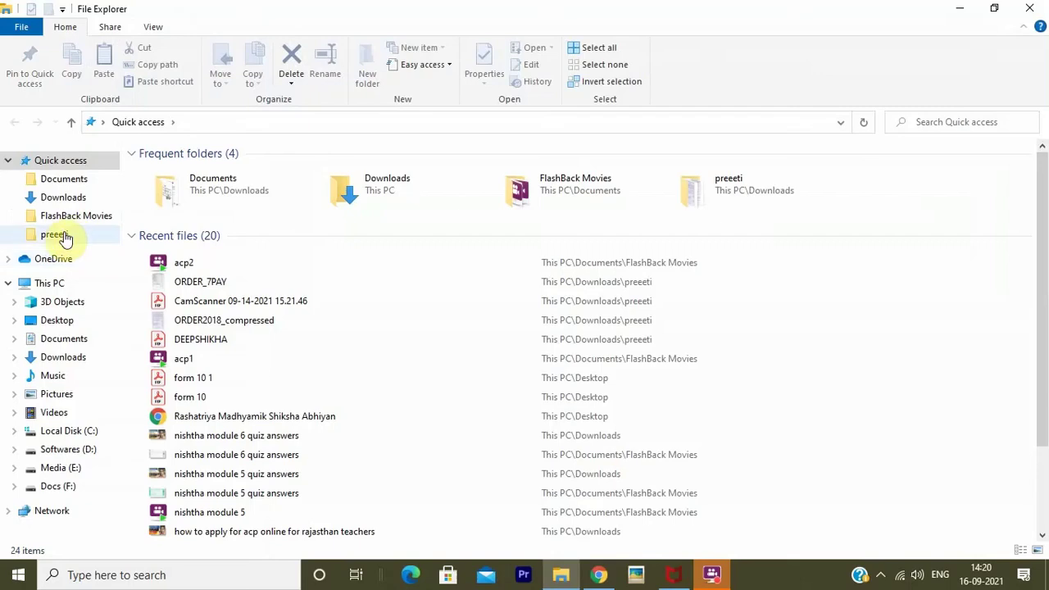
- In File Explorer, open the scanned documents folder inside Downloads and review the 579 KB appointment order PDF
{"action": "left_click", "coordinate": [64, 235]}
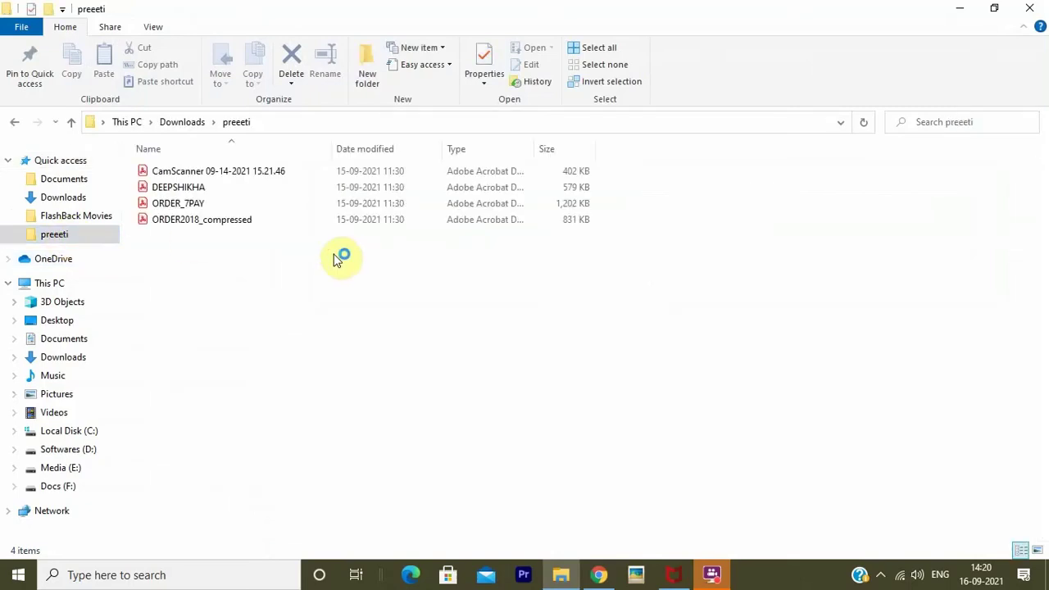
{"action": "left_click", "coordinate": [281, 171]}
{"action": "key", "text": "Down"}
{"action": "key", "text": "Down"}
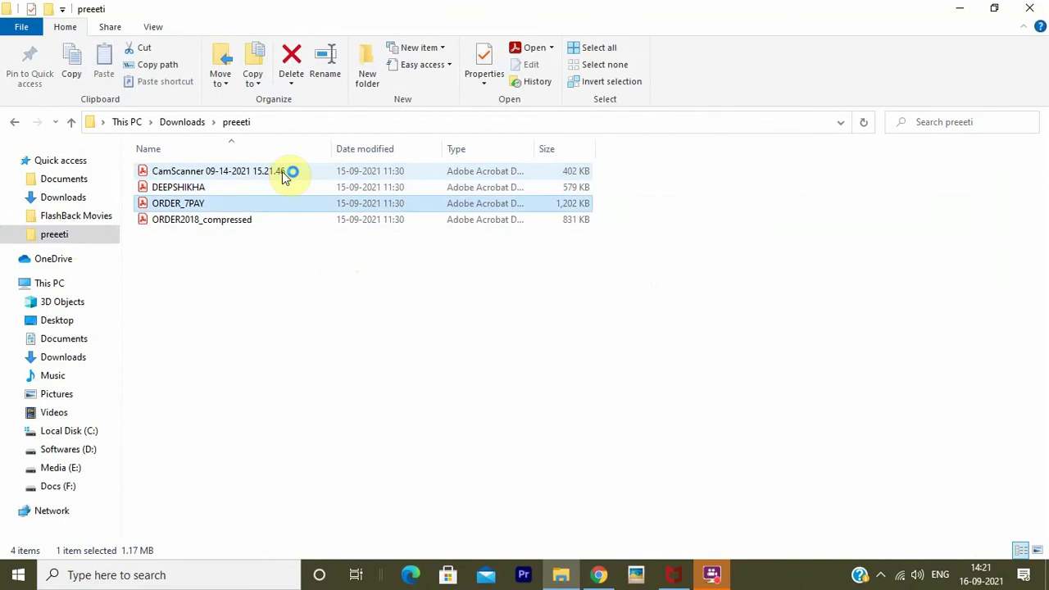
{"action": "key", "text": "Up"}
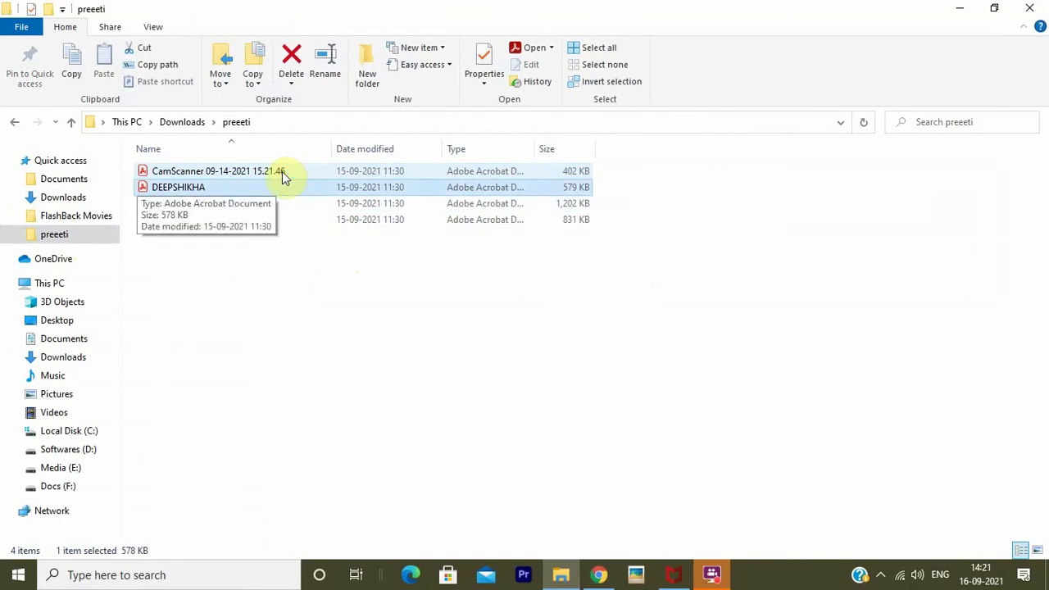
{"action": "key", "text": "Return"}
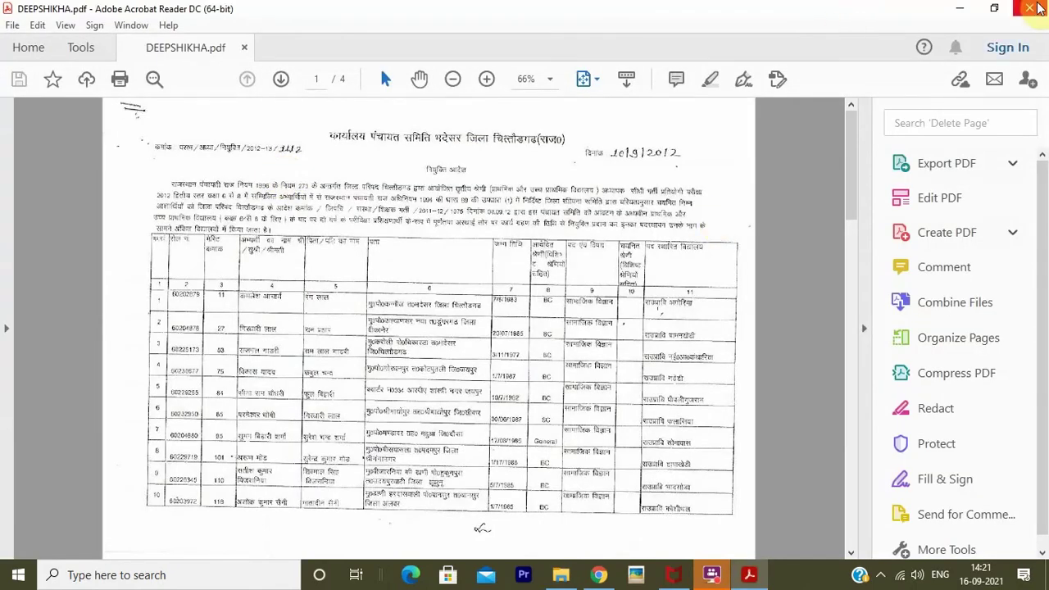
{"action": "left_click_drag", "start_coordinate": [848, 193], "coordinate": [850, 342]}
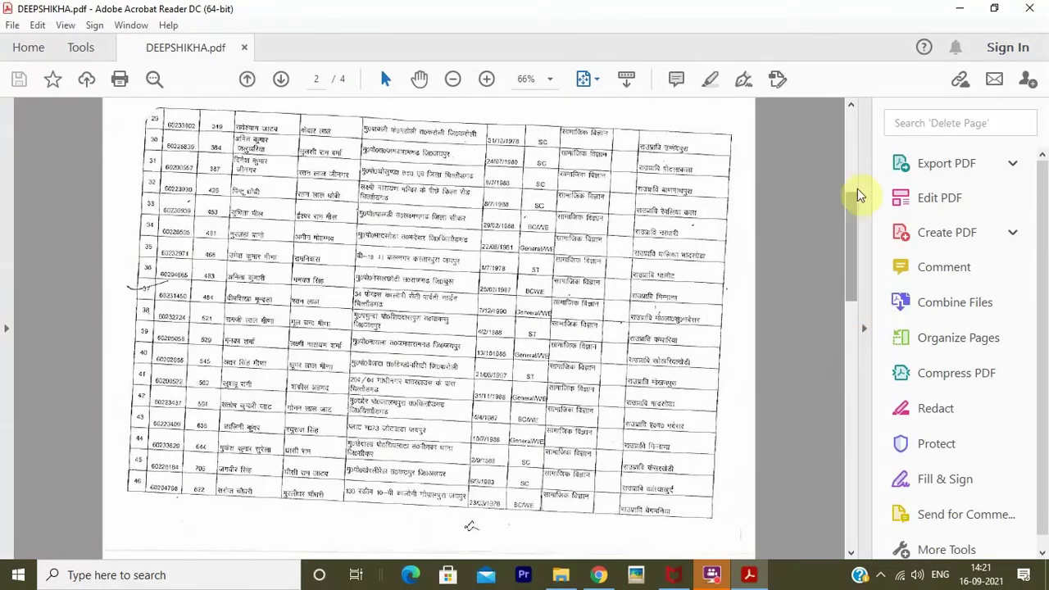
{"action": "left_click", "coordinate": [850, 150]}
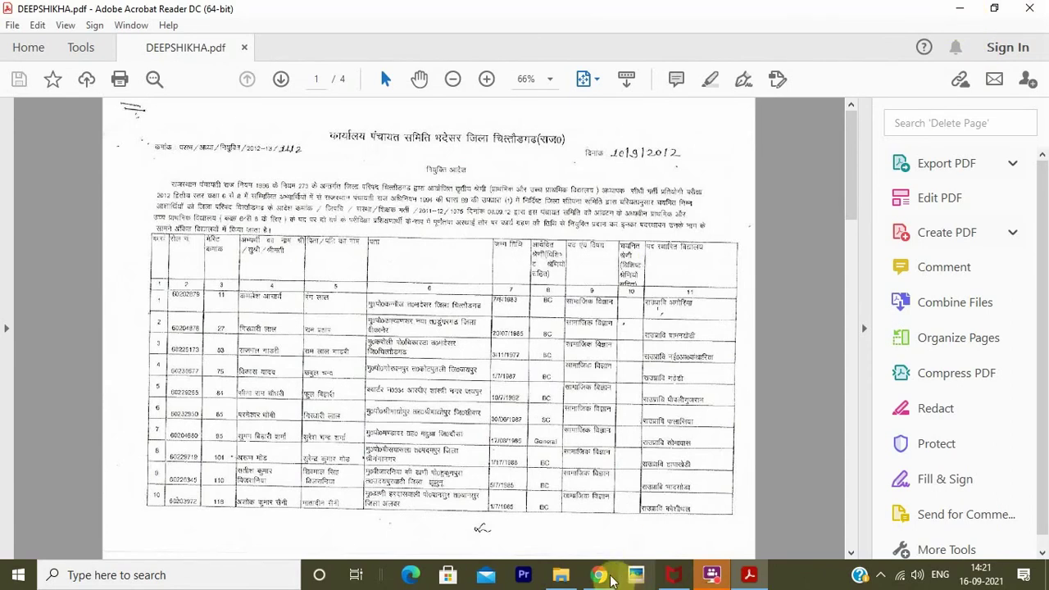
{"action": "left_click", "coordinate": [560, 575]}
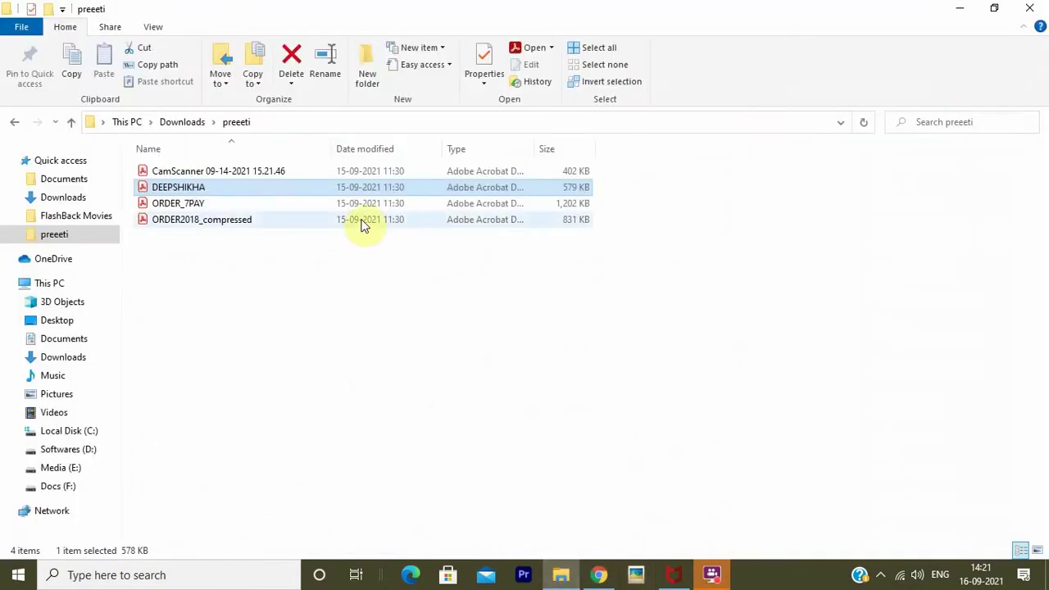
- Open the ORDER_7PAY PDF, read through the pay fixation statement, and close it
{"action": "double_click", "coordinate": [277, 206]}
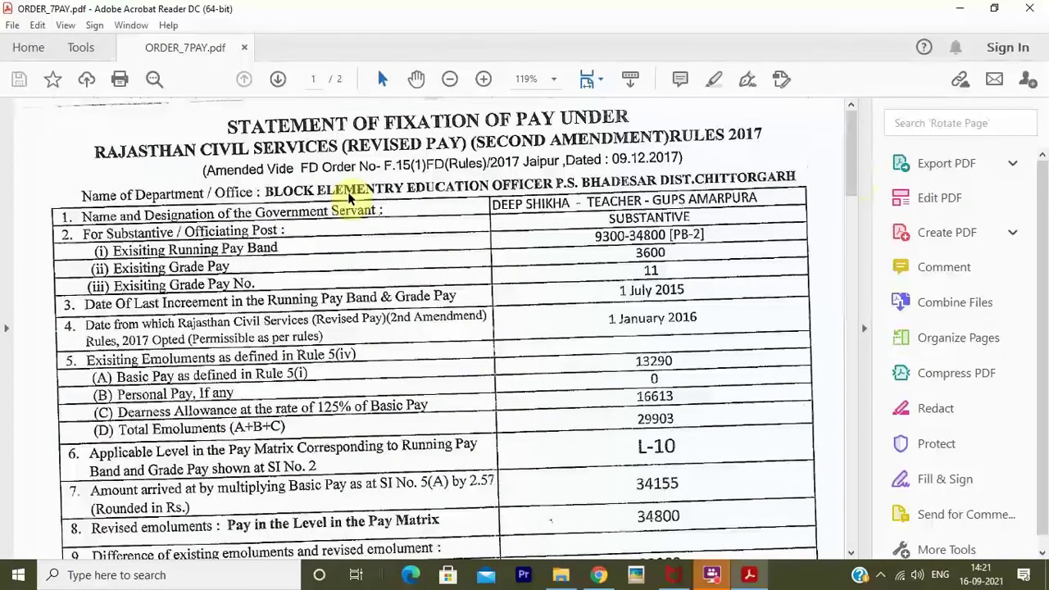
{"action": "left_click_drag", "start_coordinate": [852, 121], "coordinate": [851, 209]}
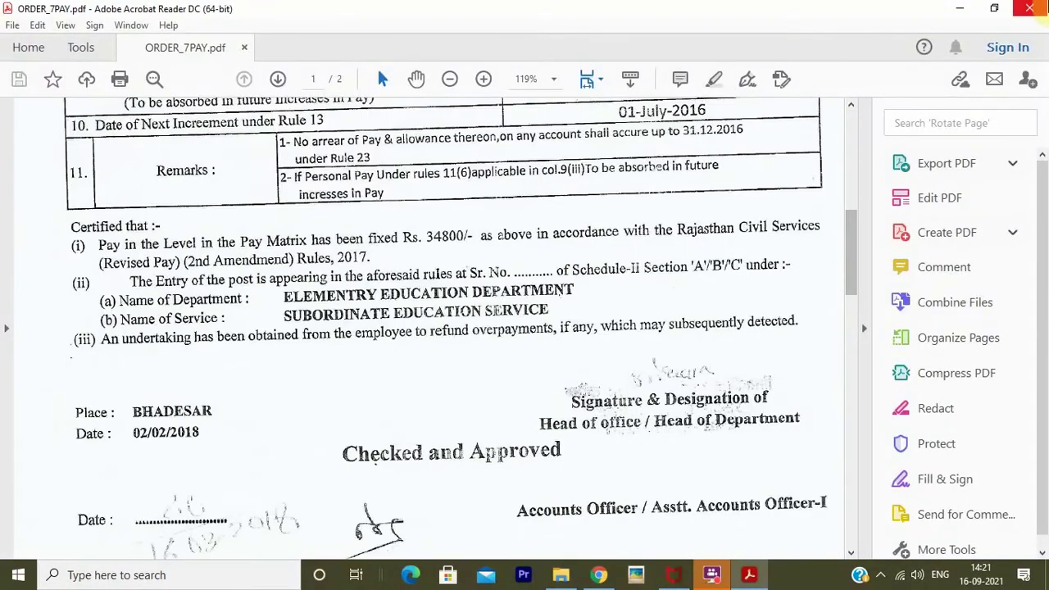
{"action": "left_click", "coordinate": [1031, 10]}
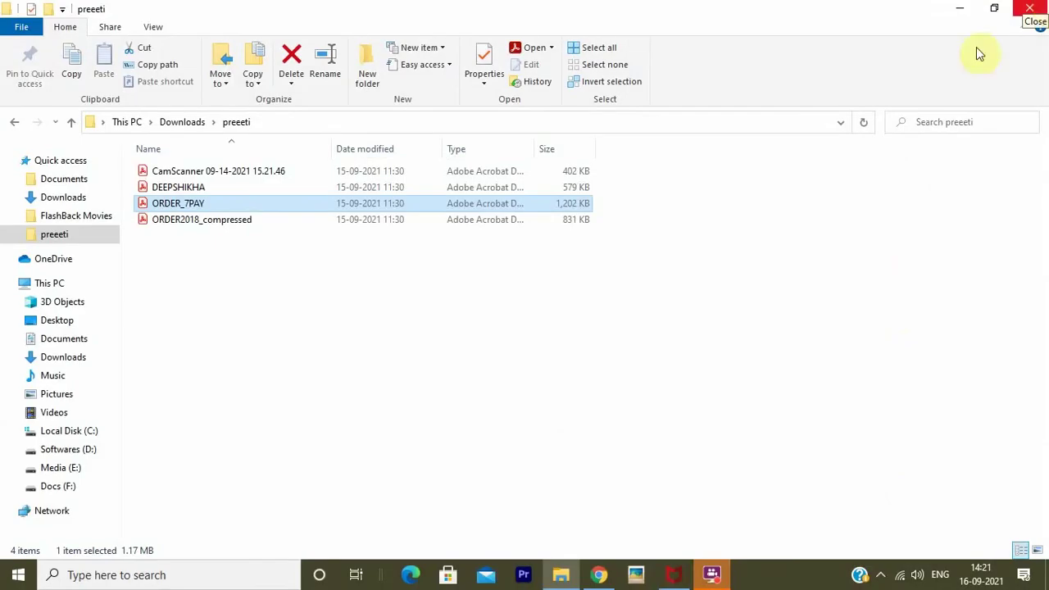
- Open the ORDER2018_compressed PDF, examine the office order and the teacher list on its second page, and close it
{"action": "left_click", "coordinate": [188, 189]}
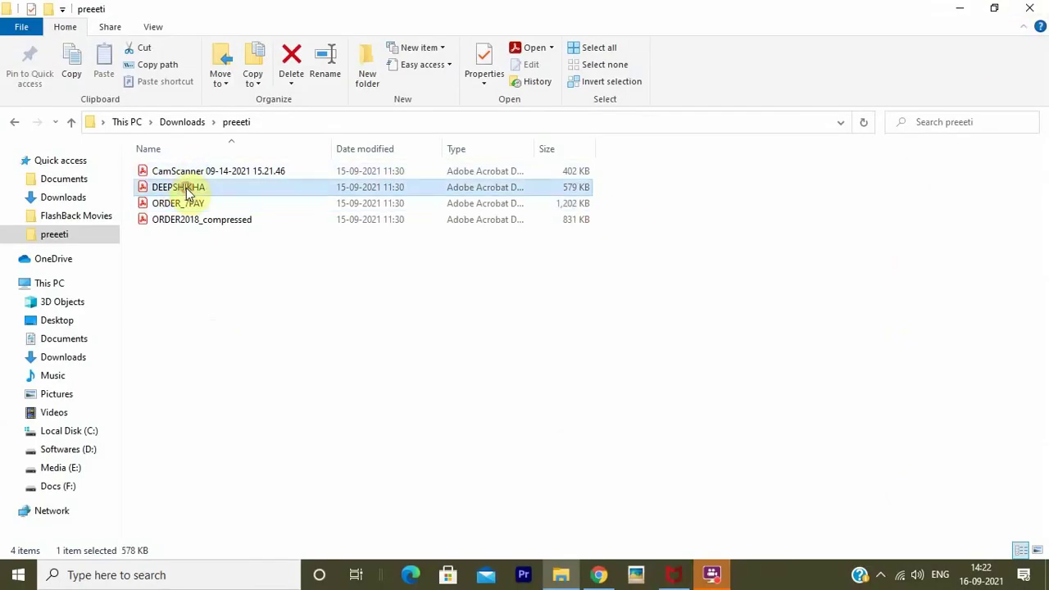
{"action": "key", "text": "Down"}
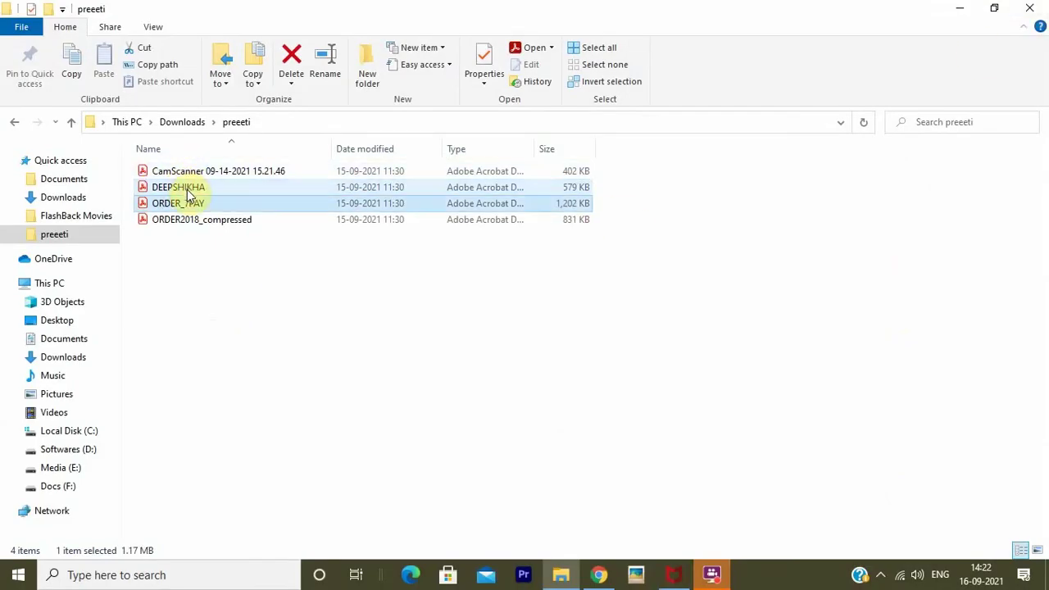
{"action": "double_click", "coordinate": [256, 201]}
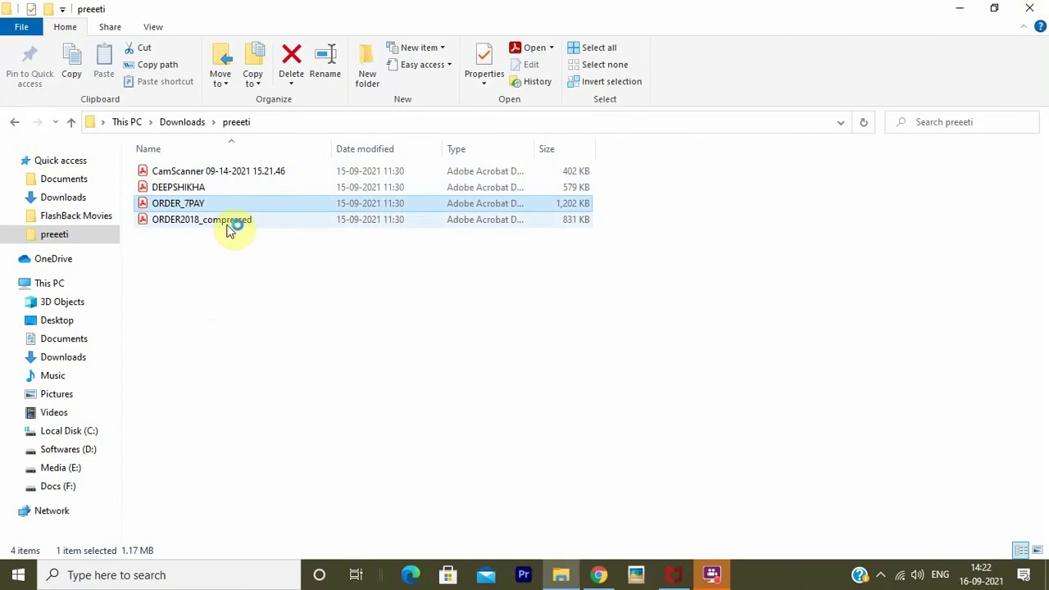
{"action": "left_click", "coordinate": [229, 223]}
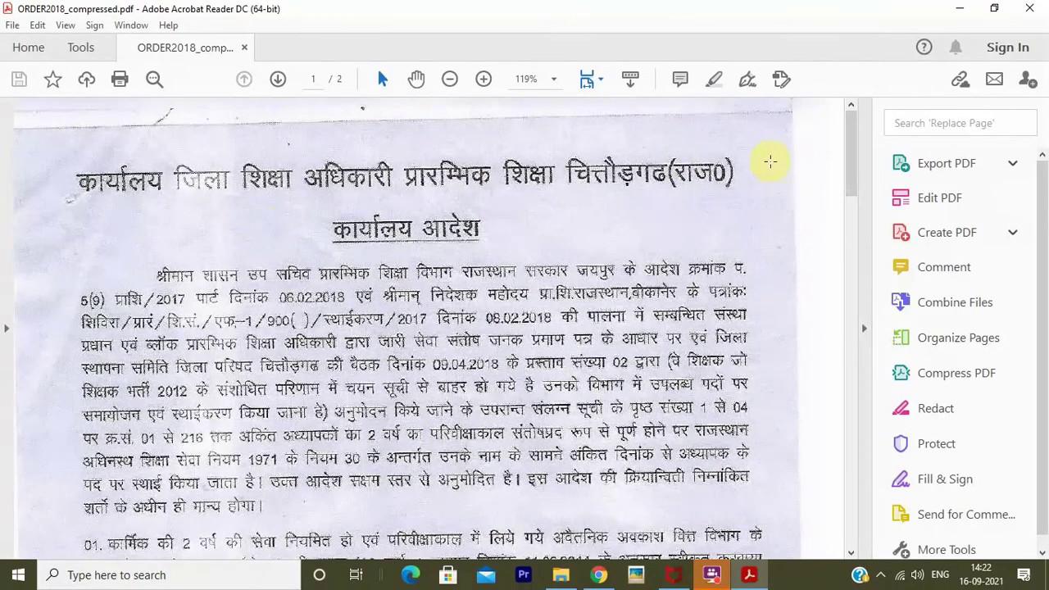
{"action": "mouse_move", "coordinate": [855, 169]}
{"action": "left_mouse_down"}
{"action": "mouse_move", "coordinate": [867, 534]}
{"action": "mouse_move", "coordinate": [861, 361]}
{"action": "mouse_move", "coordinate": [865, 369]}
{"action": "left_mouse_up"}
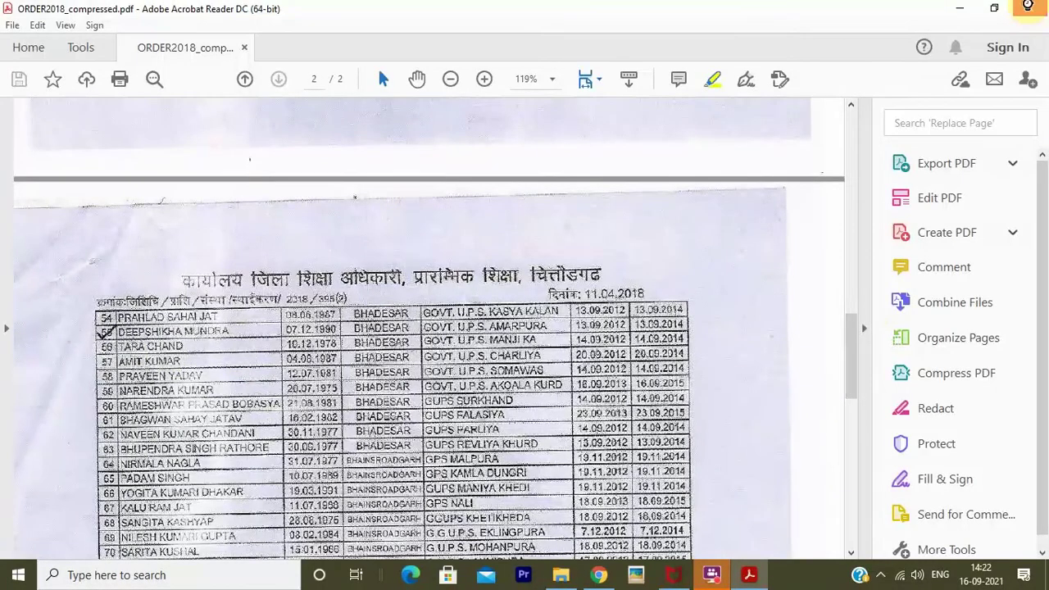
{"action": "left_click", "coordinate": [1028, 7]}
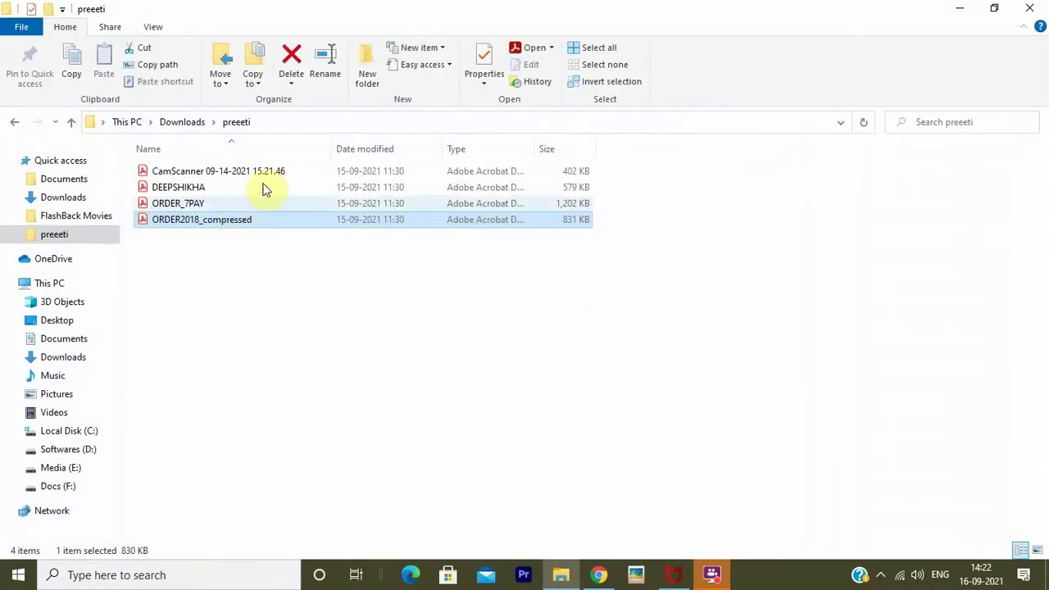
- Open the CamScanner 09-14-2021 15.21.46 PDF, look over the stamped notary document, and close it
{"action": "double_click", "coordinate": [288, 176]}
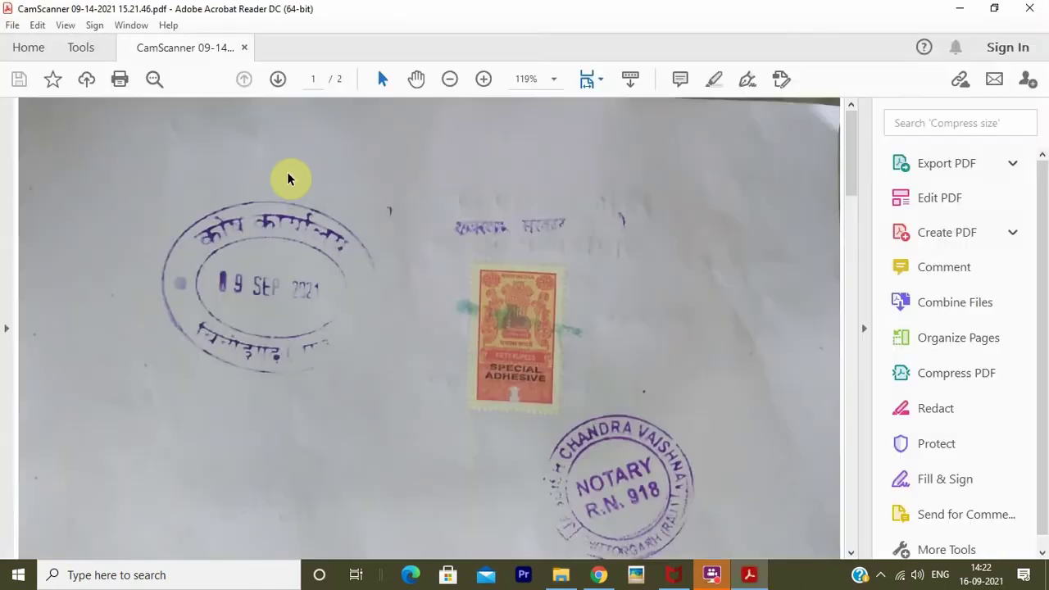
{"action": "left_click_drag", "start_coordinate": [848, 182], "coordinate": [868, 163]}
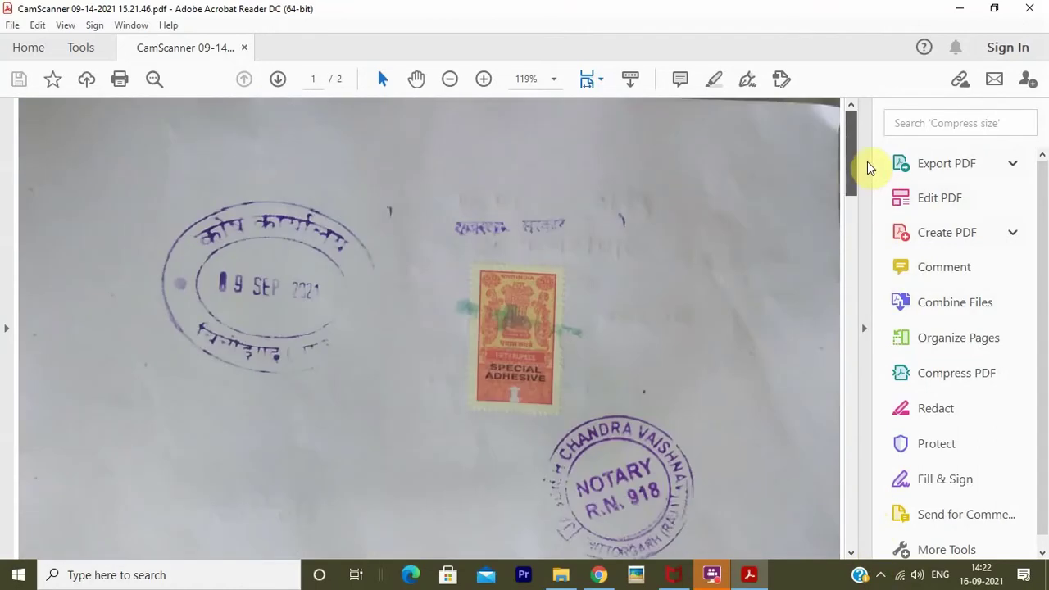
{"action": "left_click", "coordinate": [1035, 8]}
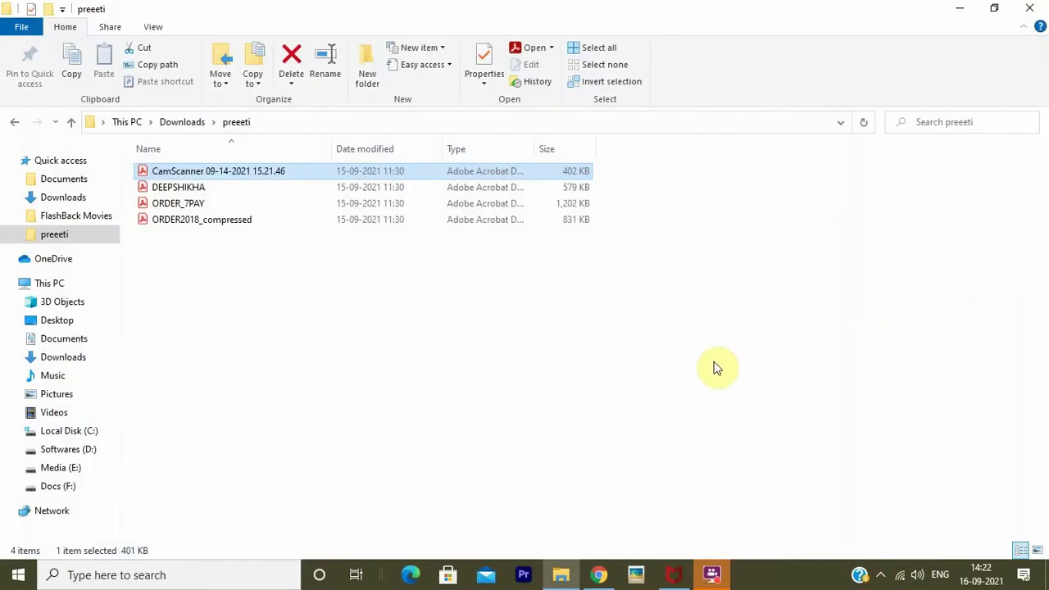
- Go through the four PDFs in the folder one by one to check their file sizes
{"action": "left_click", "coordinate": [557, 258]}
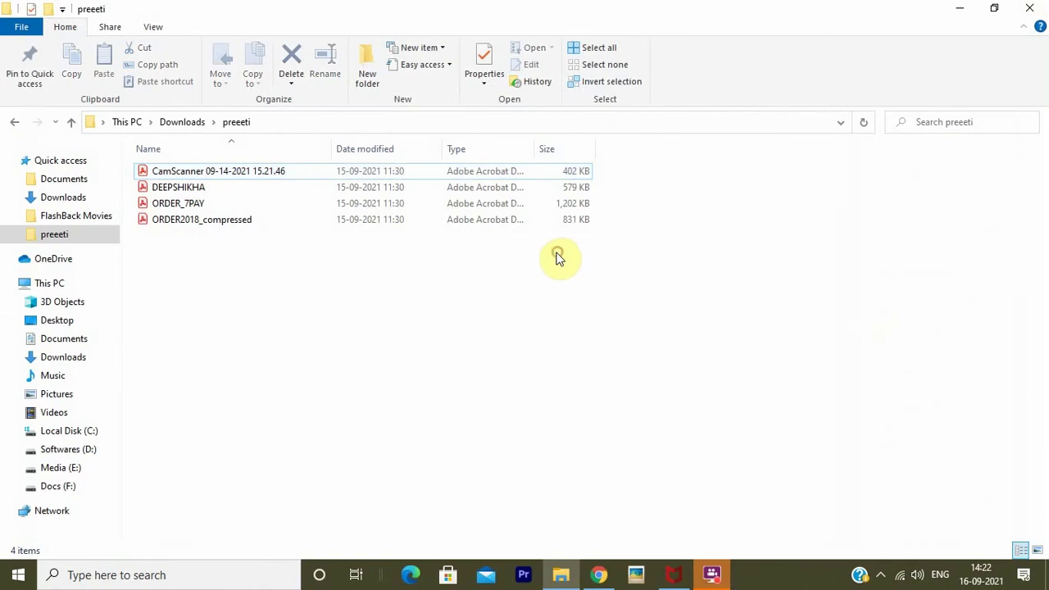
{"action": "left_click", "coordinate": [552, 175]}
{"action": "key", "text": "Down"}
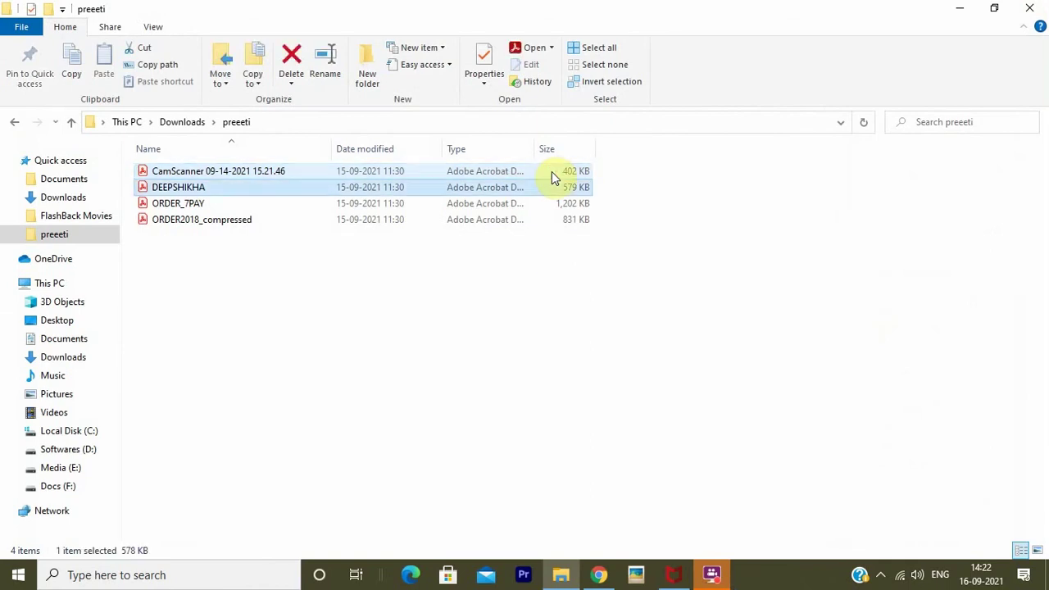
{"action": "key", "text": "Down"}
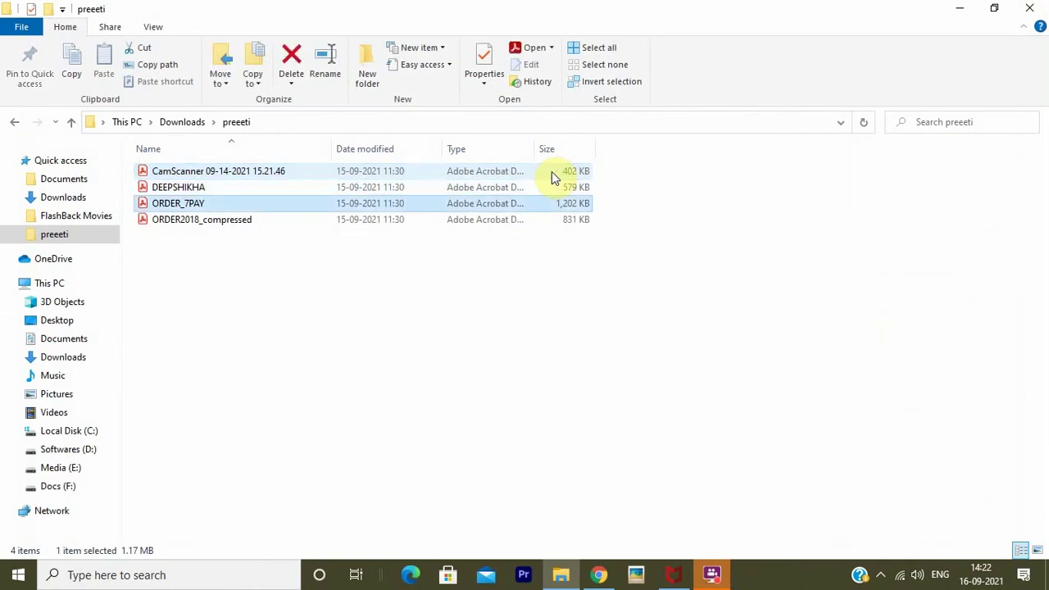
{"action": "key", "text": "Down"}
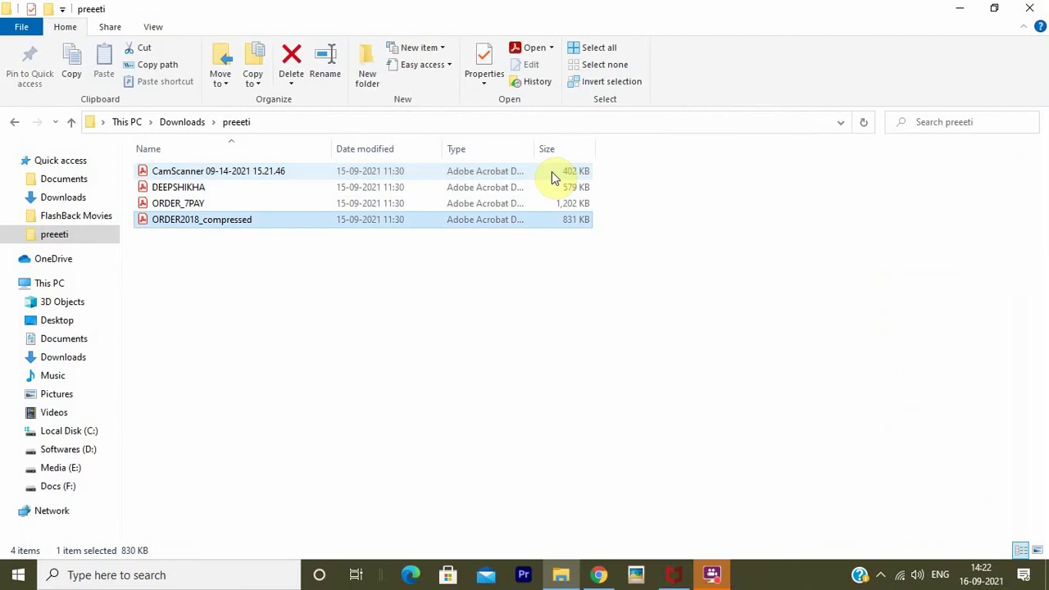
{"action": "key", "text": "Return"}
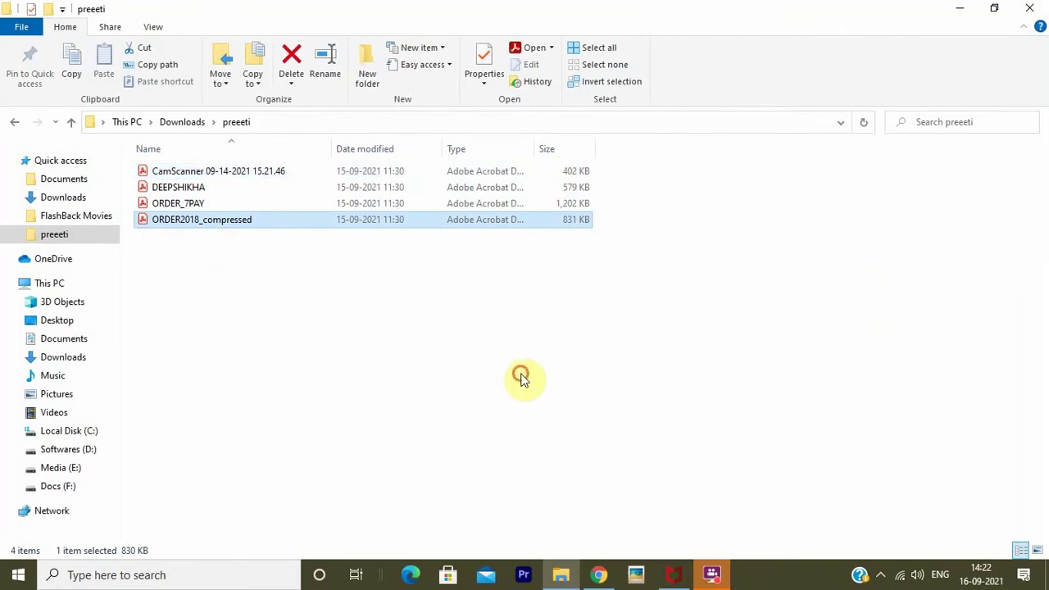
{"action": "left_click", "coordinate": [521, 377]}
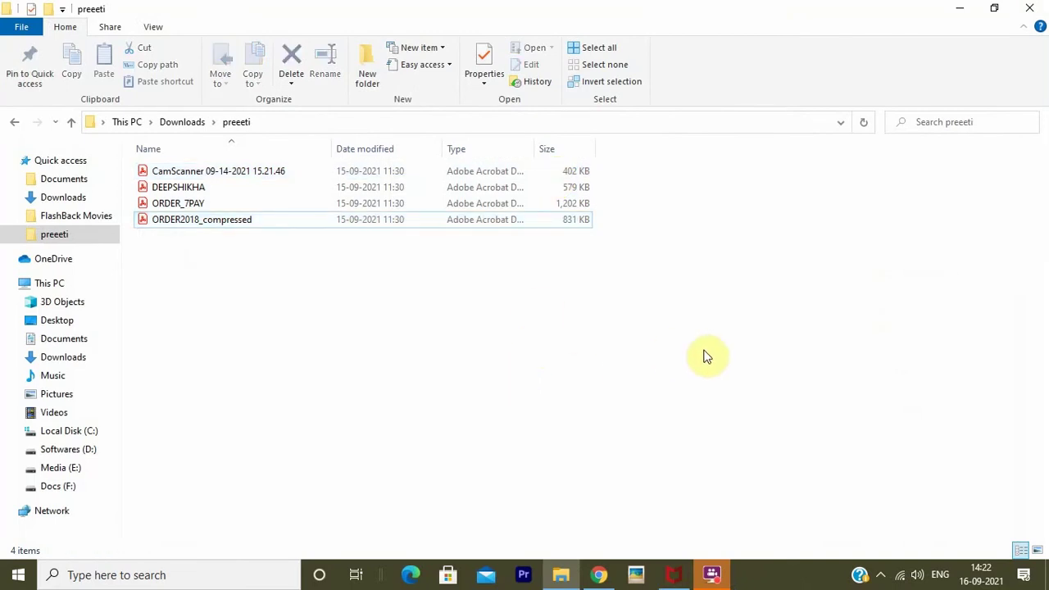
- Switch to Chrome and open the Apply For ACP application form from the Application for Departmental Services forms
{"action": "left_click", "coordinate": [598, 576]}
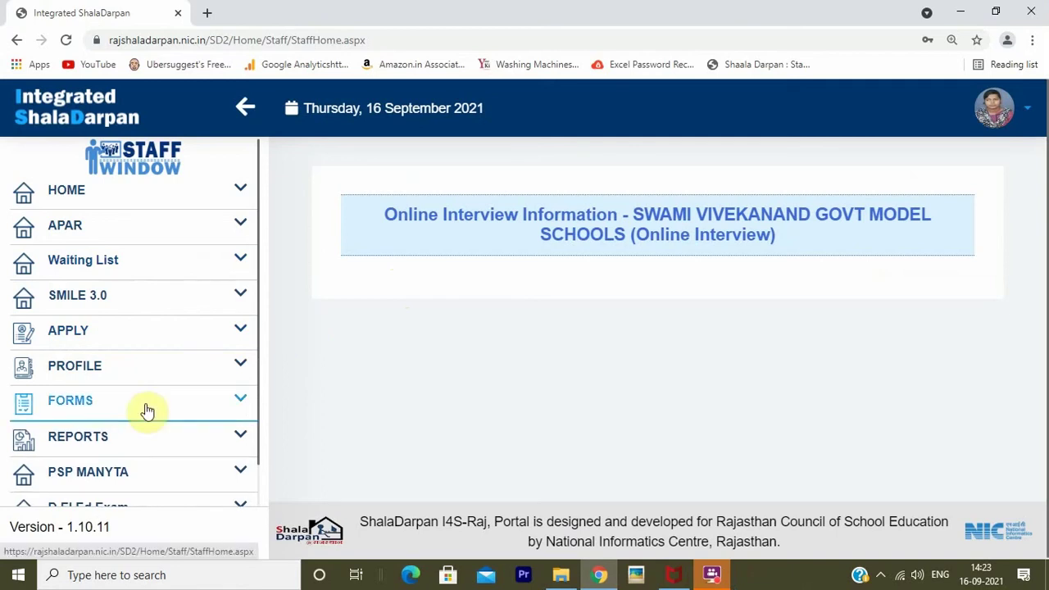
{"action": "left_click", "coordinate": [146, 409]}
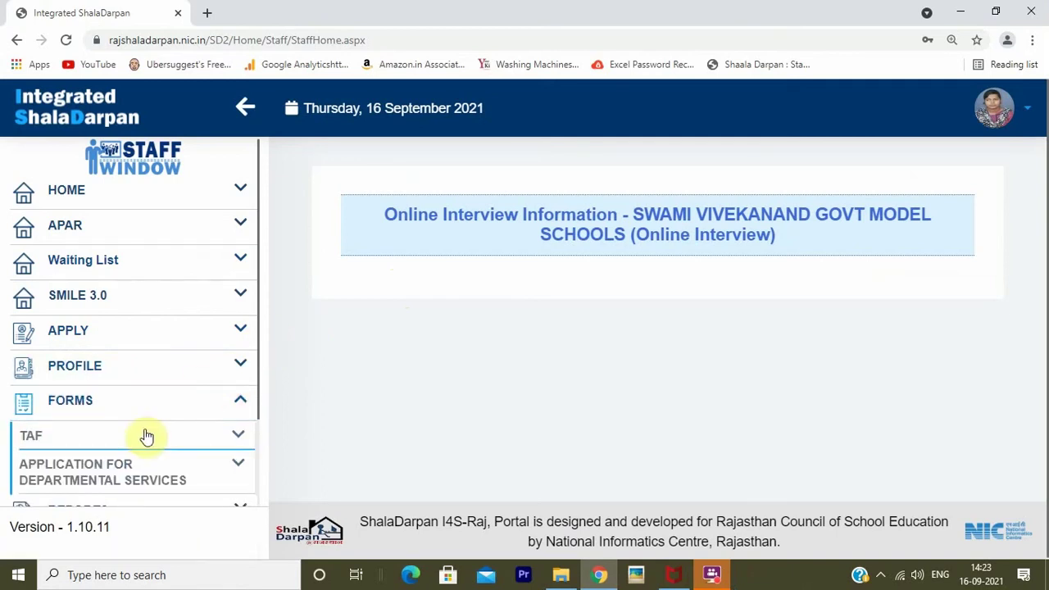
{"action": "left_click", "coordinate": [133, 467]}
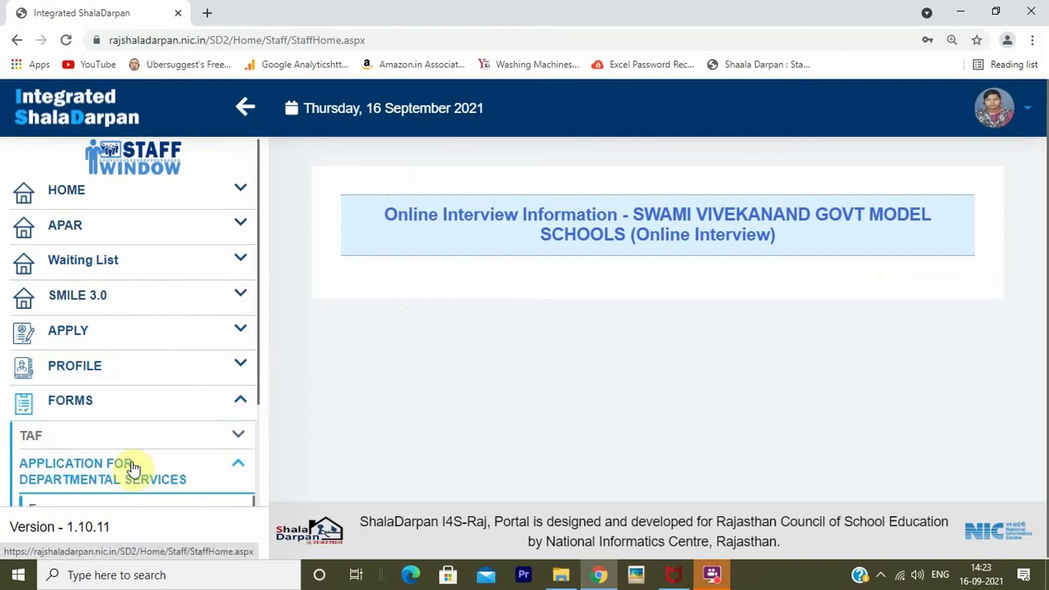
{"action": "left_click_drag", "start_coordinate": [259, 373], "coordinate": [255, 424]}
{"action": "left_click", "coordinate": [151, 440]}
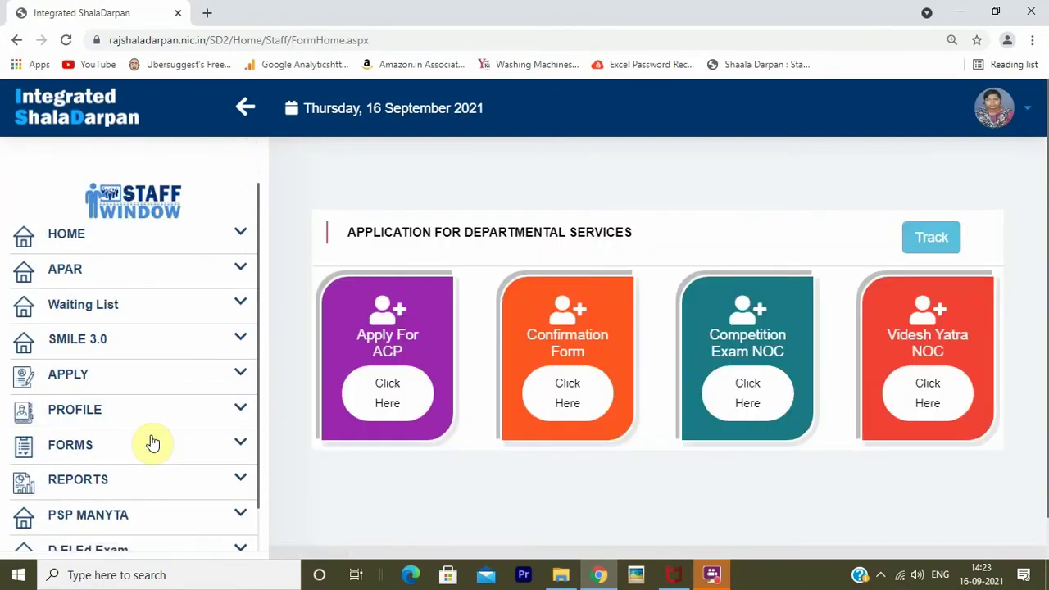
{"action": "left_click", "coordinate": [391, 396]}
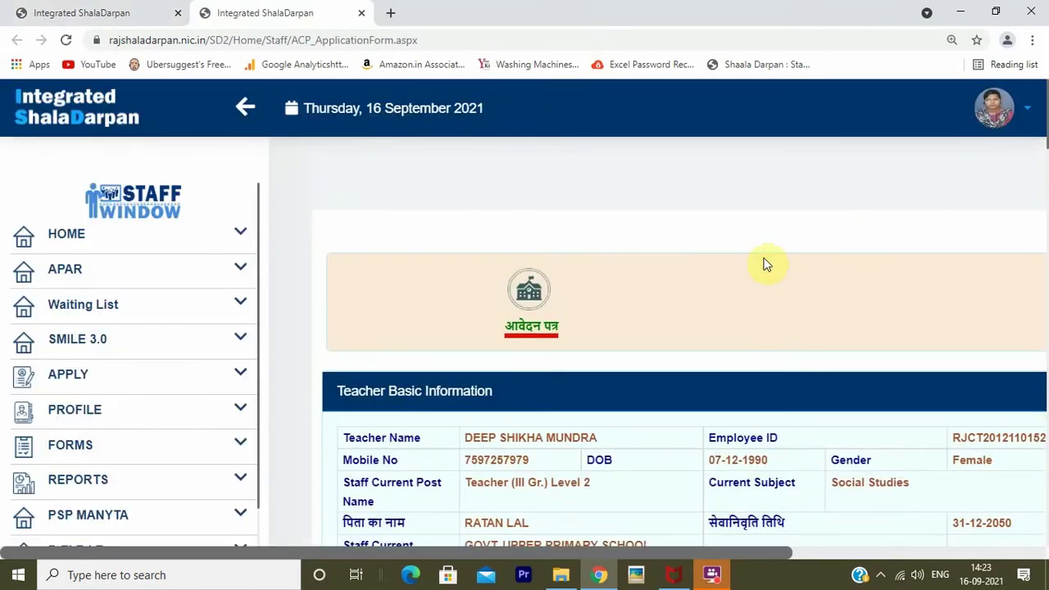
- Attach the PDF named after the teacher, from the Downloads subfolder, as the appointment order (नियुक्ति आदेश) in the basic information section
{"action": "scroll", "coordinate": [766, 265], "scroll_direction": "down", "scroll_amount": 1}
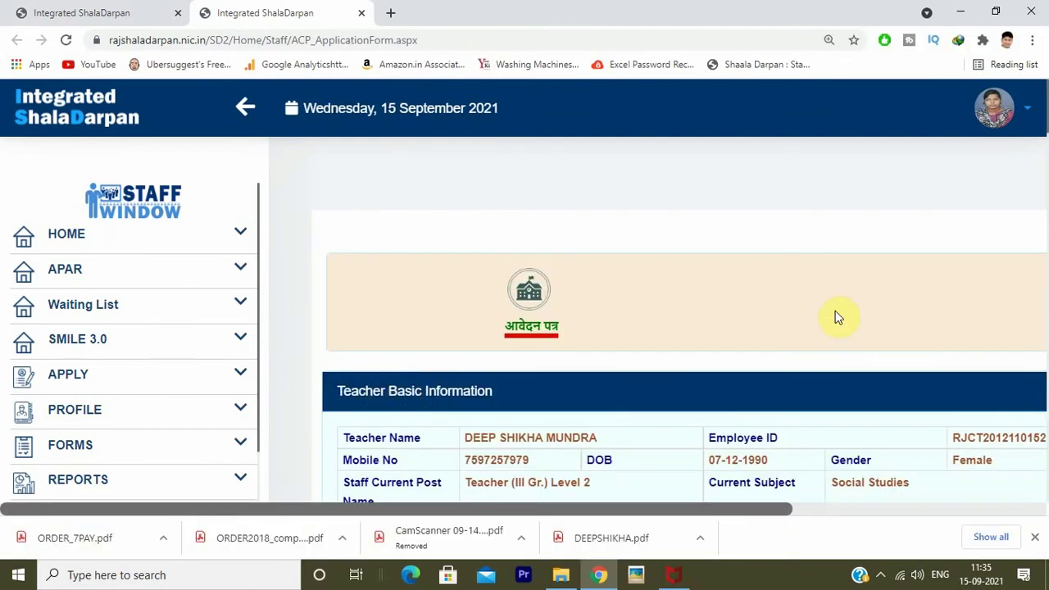
{"action": "scroll", "coordinate": [988, 287], "scroll_direction": "down", "scroll_amount": 6}
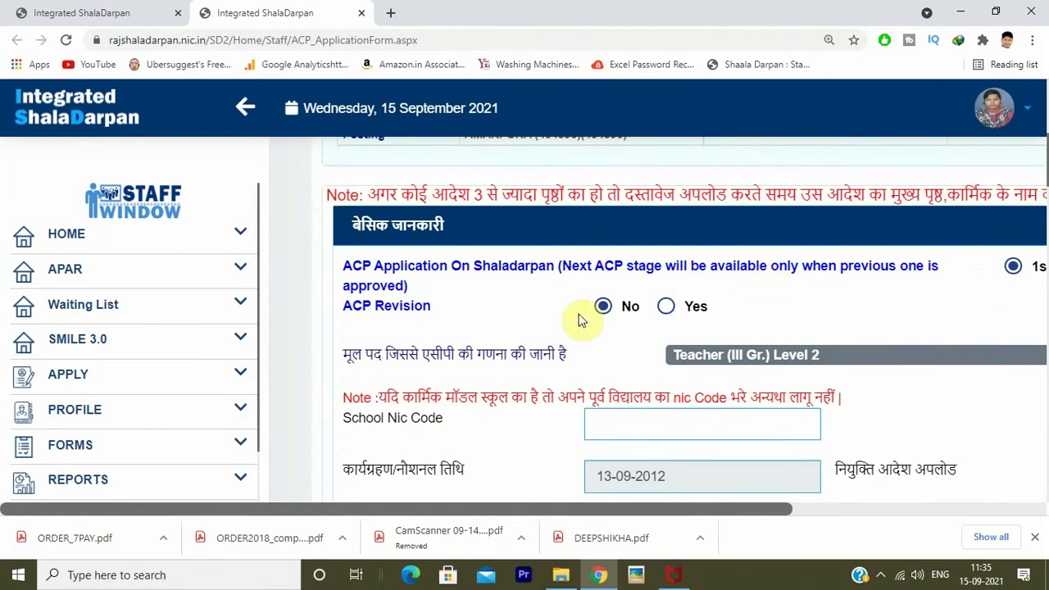
{"action": "scroll", "coordinate": [630, 314], "scroll_direction": "down", "scroll_amount": 1}
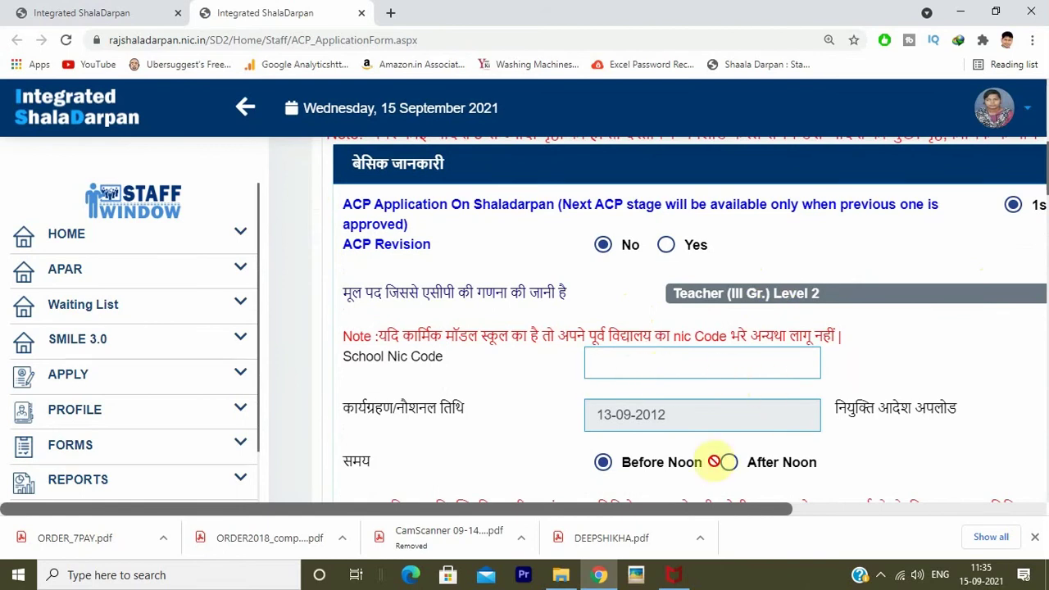
{"action": "left_click_drag", "start_coordinate": [721, 509], "coordinate": [775, 542]}
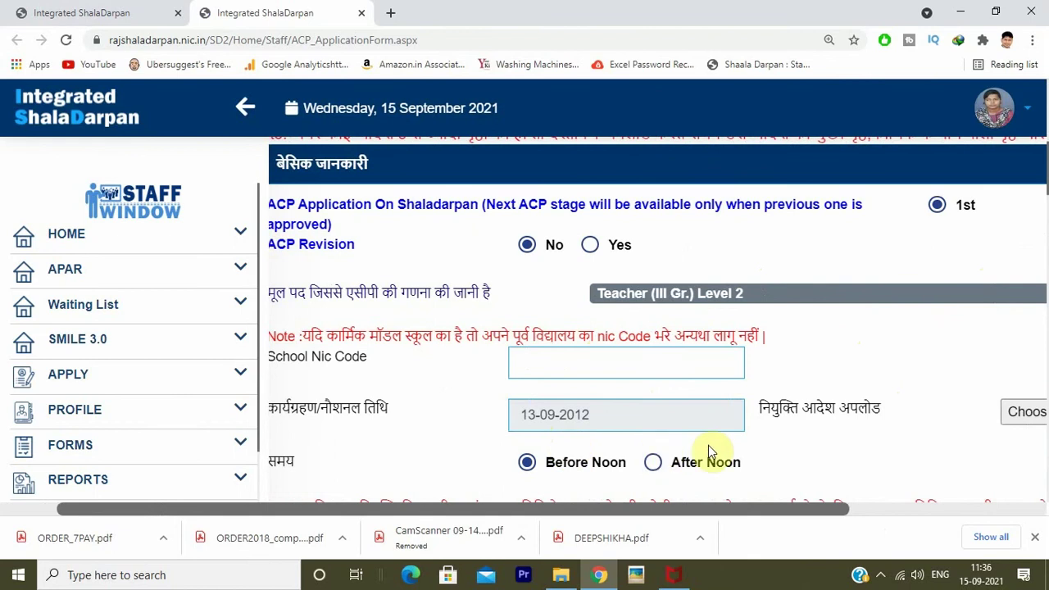
{"action": "left_click_drag", "start_coordinate": [749, 508], "coordinate": [770, 509]}
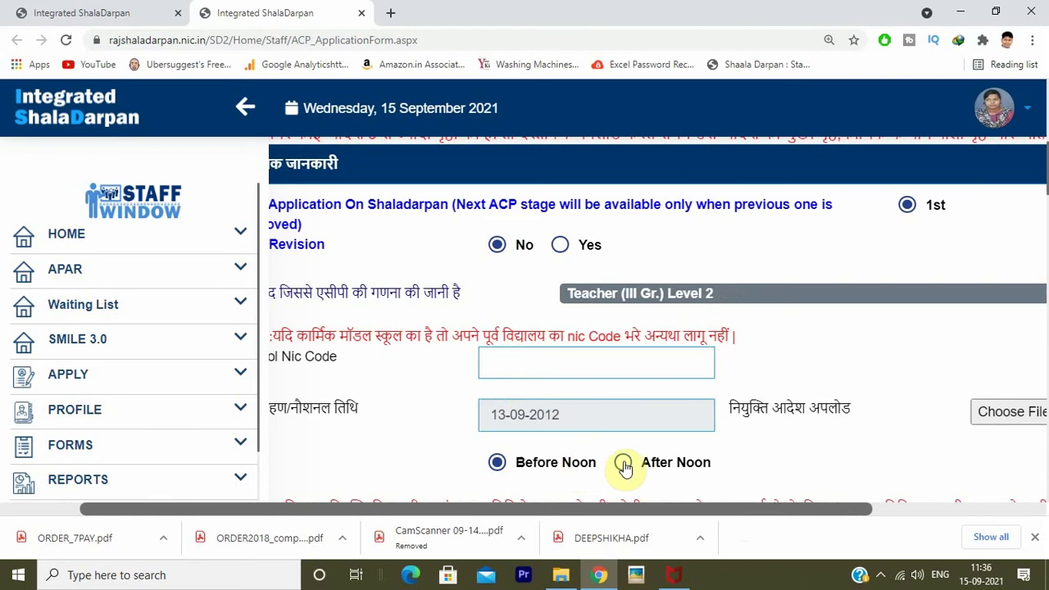
{"action": "left_click", "coordinate": [1013, 412]}
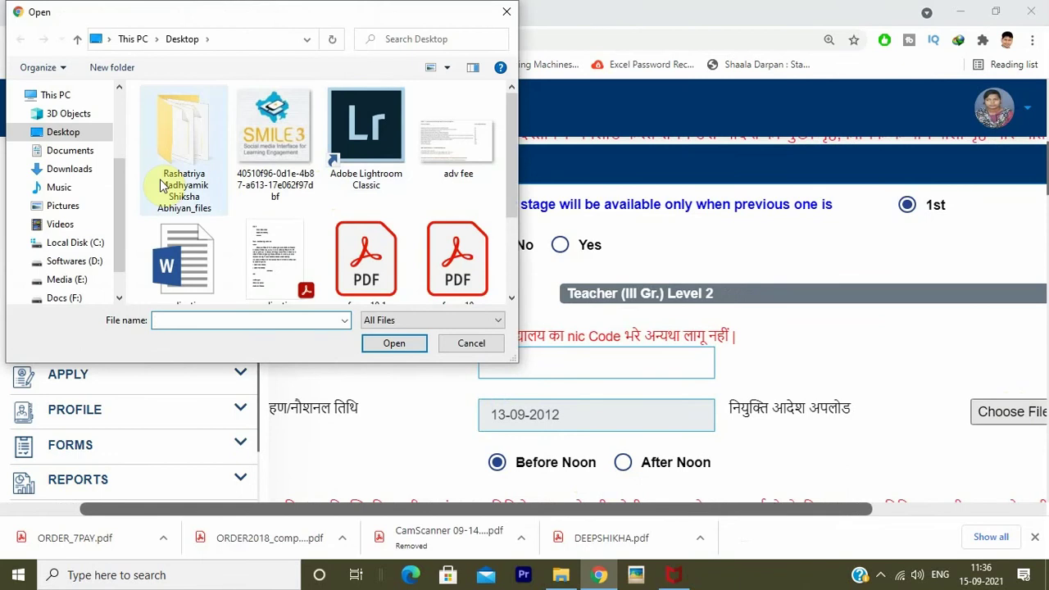
{"action": "left_click", "coordinate": [79, 170]}
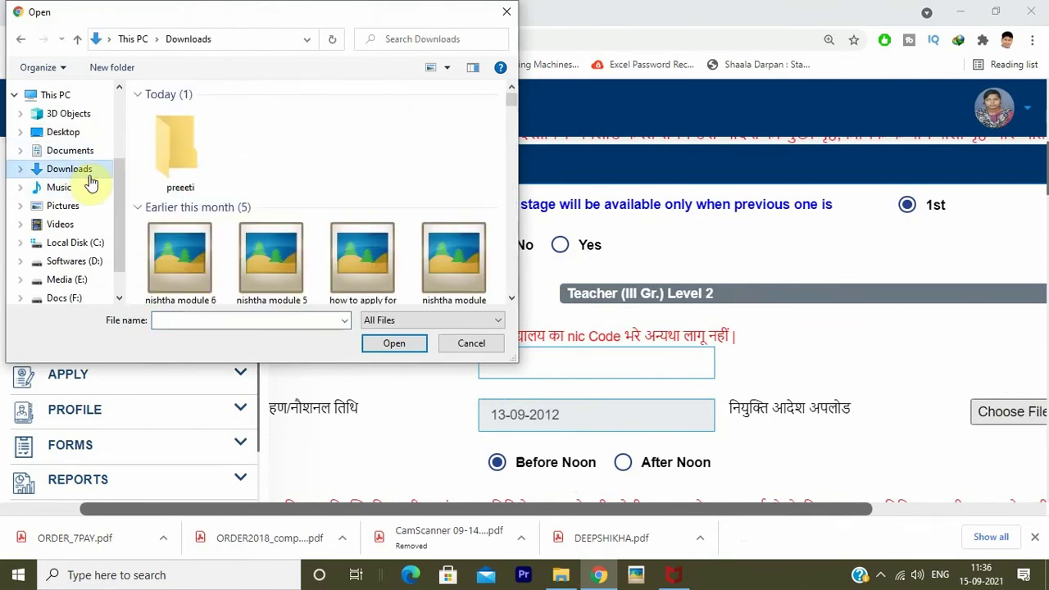
{"action": "double_click", "coordinate": [175, 164]}
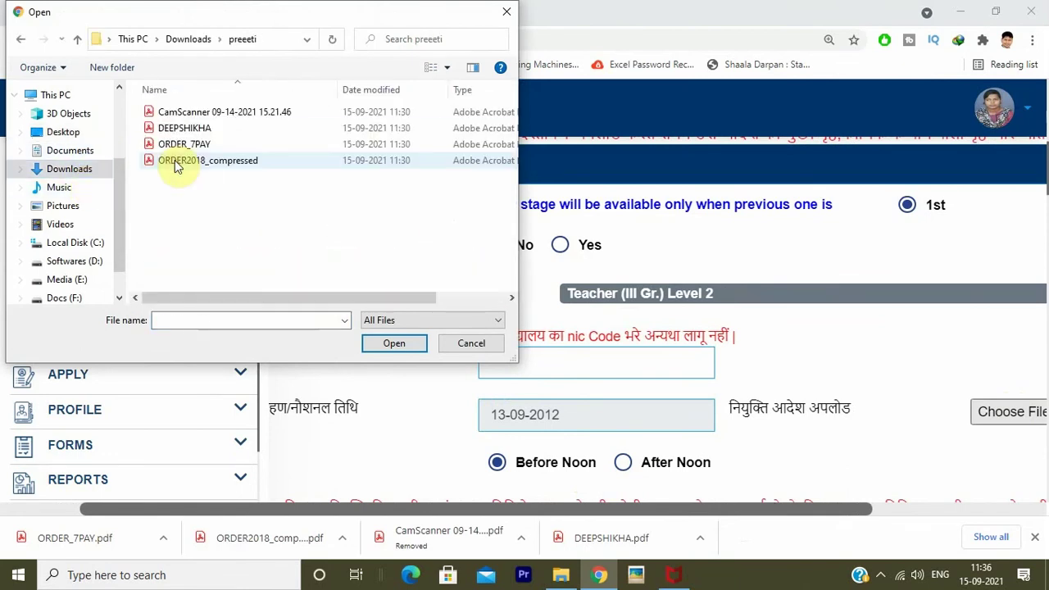
{"action": "key", "text": "Down"}
{"action": "key", "text": "Down"}
{"action": "key", "text": "Down"}
{"action": "key", "text": "Up"}
{"action": "key", "text": "Up"}
{"action": "key", "text": "Up"}
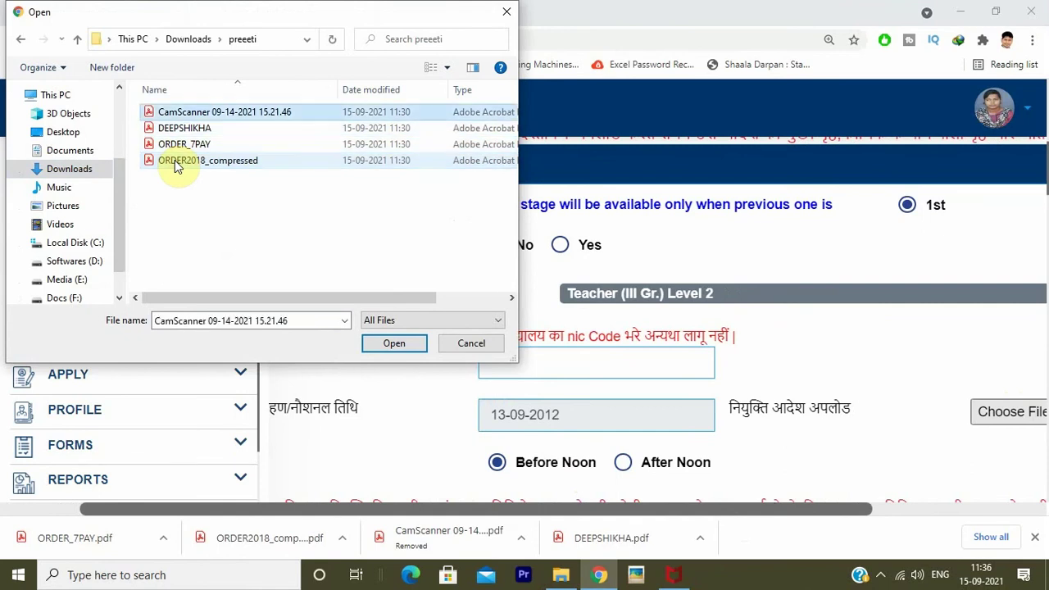
{"action": "key", "text": "Down"}
{"action": "key", "text": "Down"}
{"action": "key", "text": "Up"}
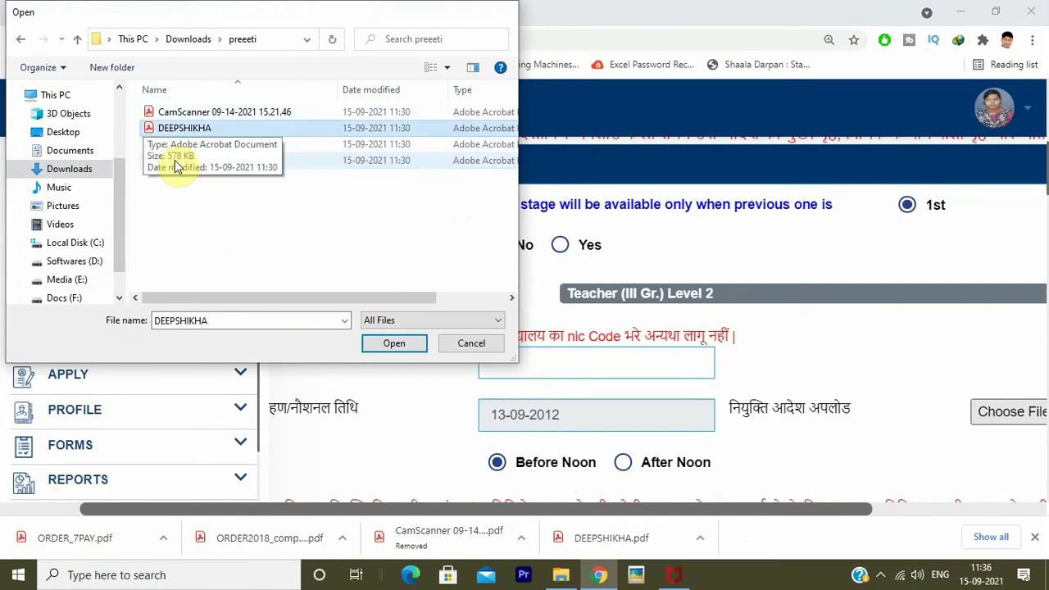
{"action": "key", "text": "Return"}
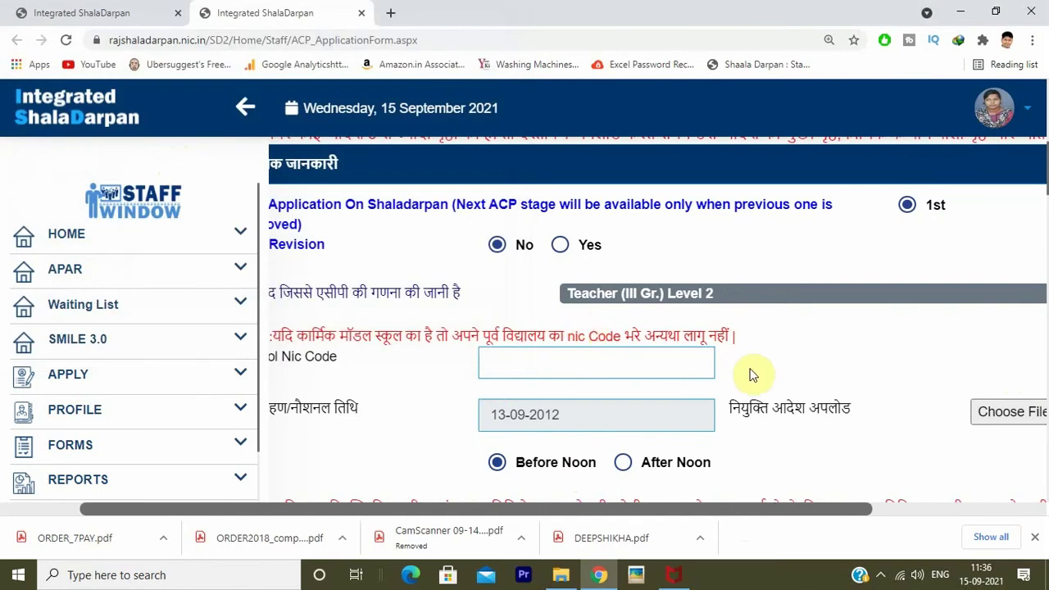
{"action": "left_click_drag", "start_coordinate": [765, 514], "coordinate": [949, 514]}
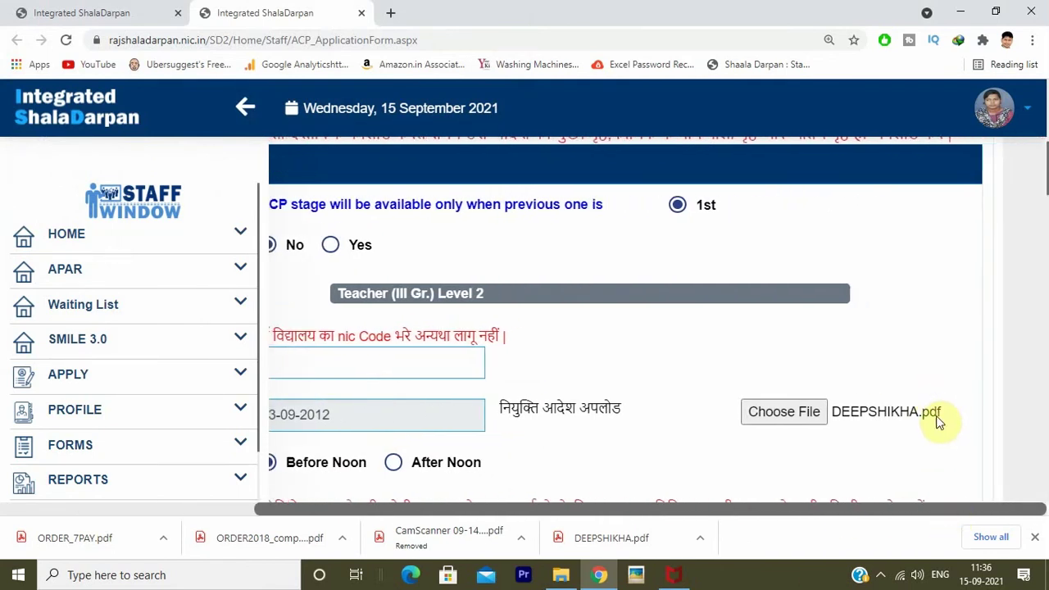
- Set the cadre (संवर्ग) in the basic information section to अधीनस्थ सेवा
{"action": "left_click_drag", "start_coordinate": [1045, 178], "coordinate": [1044, 211]}
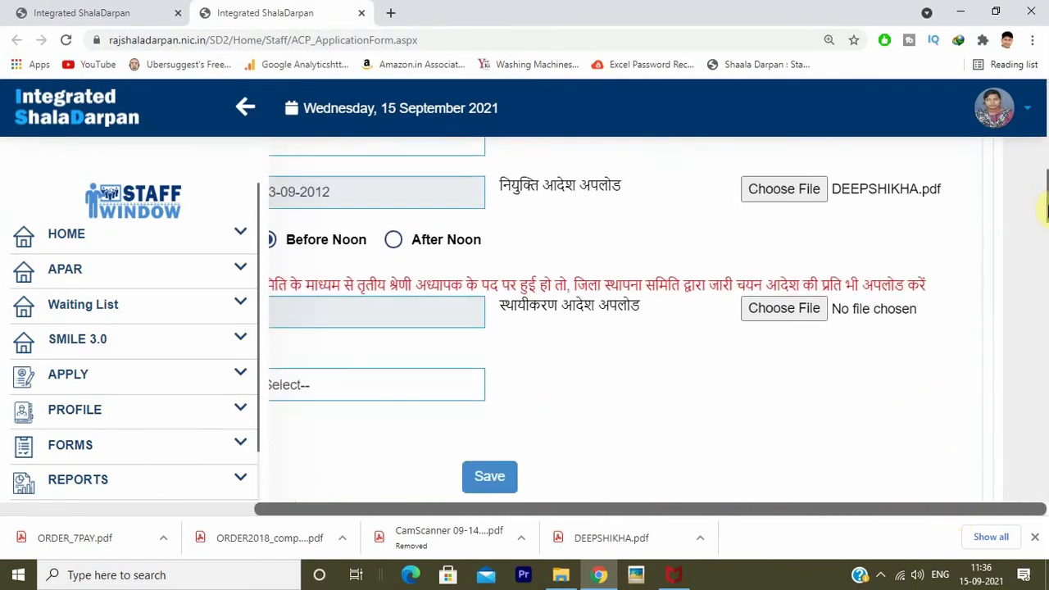
{"action": "left_click_drag", "start_coordinate": [817, 511], "coordinate": [584, 523]}
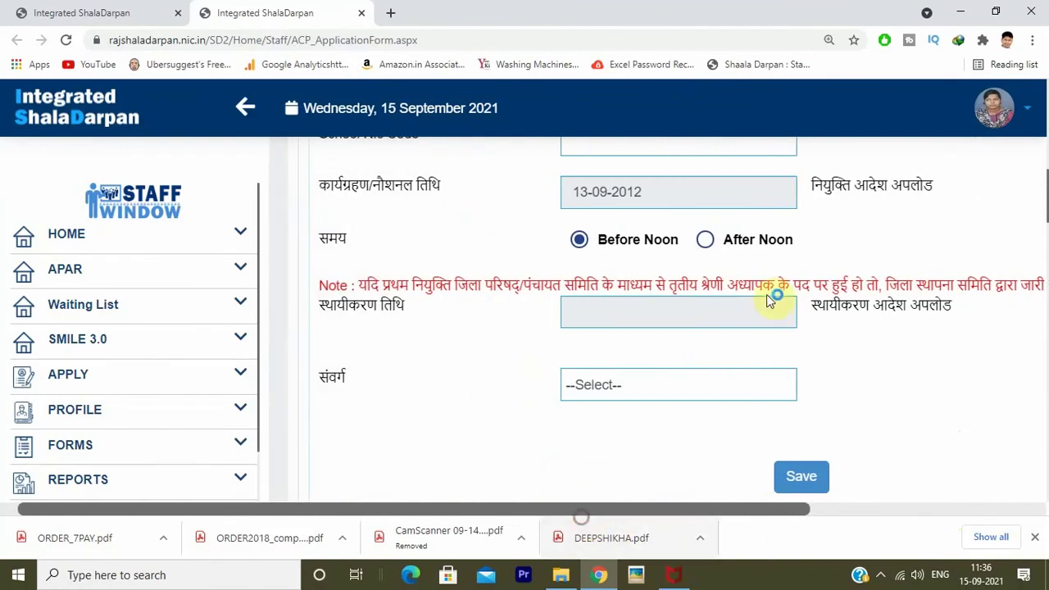
{"action": "scroll", "coordinate": [766, 297], "scroll_direction": "down", "scroll_amount": 1}
{"action": "left_click", "coordinate": [735, 279]}
{"action": "key", "text": "Down"}
{"action": "key", "text": "Down"}
{"action": "key", "text": "Return"}
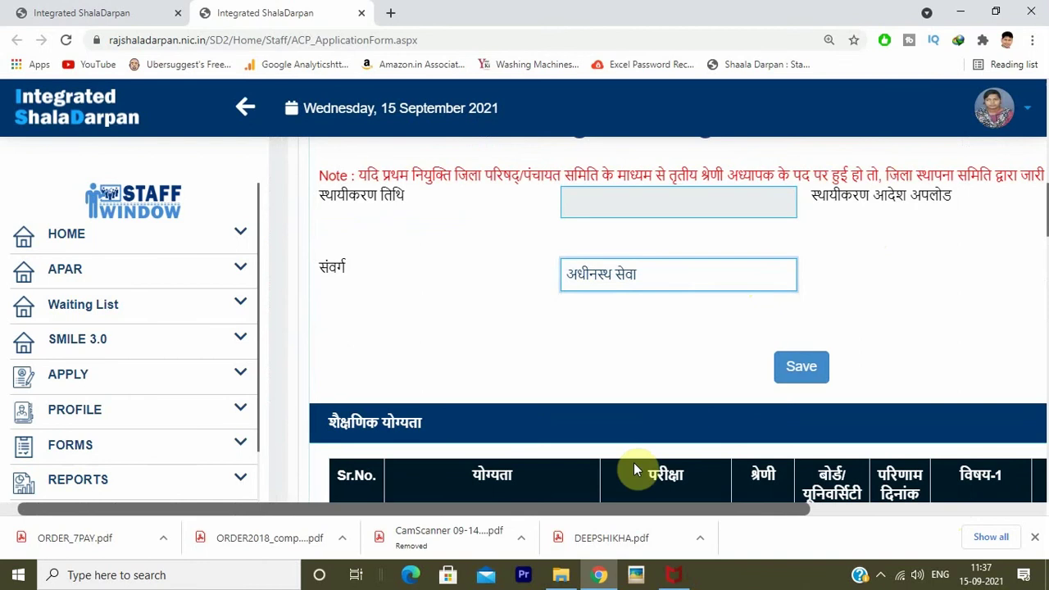
- Attach ORDER2018_compressed as the confirmation order (स्थायीकरण आदेश)
{"action": "left_click_drag", "start_coordinate": [681, 509], "coordinate": [771, 508]}
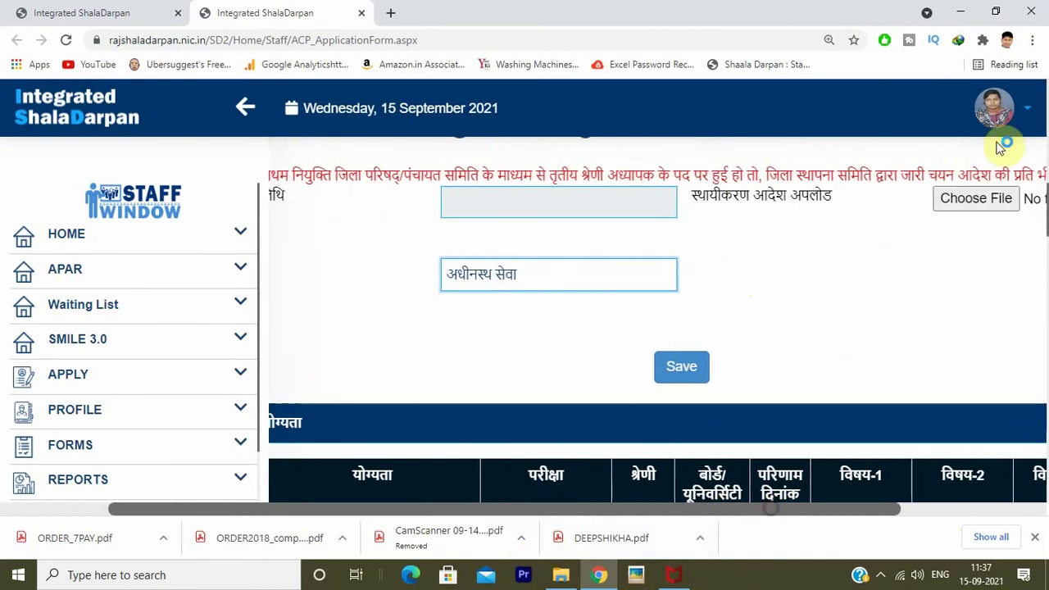
{"action": "left_click", "coordinate": [964, 209]}
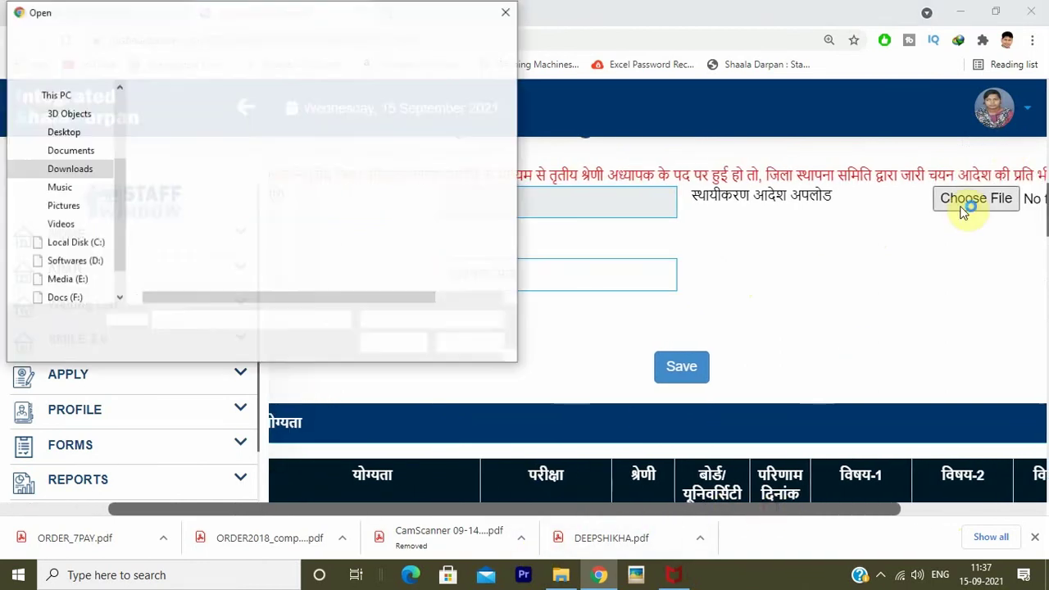
{"action": "left_click", "coordinate": [304, 167]}
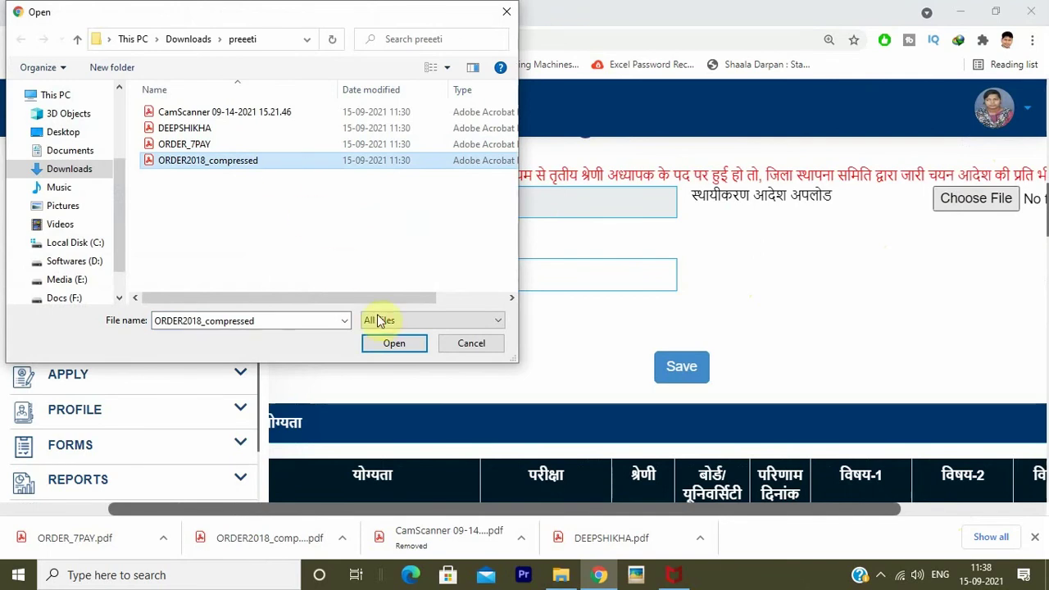
{"action": "left_click", "coordinate": [398, 351]}
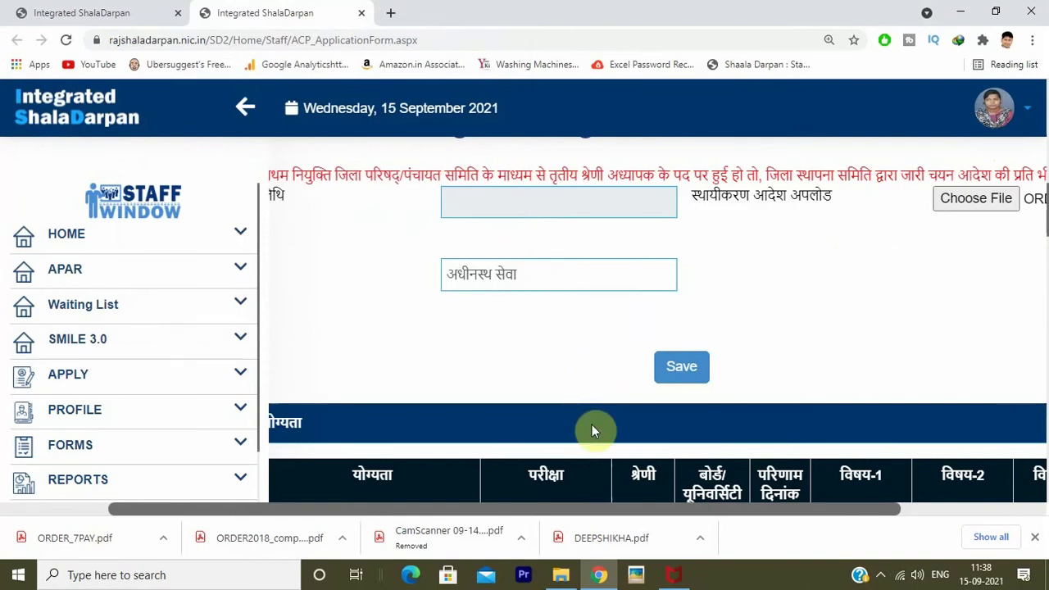
- Set the confirmation date (स्थायीकरण तिथि) to 13-09-2014 and save the basic information
{"action": "left_click", "coordinate": [604, 198]}
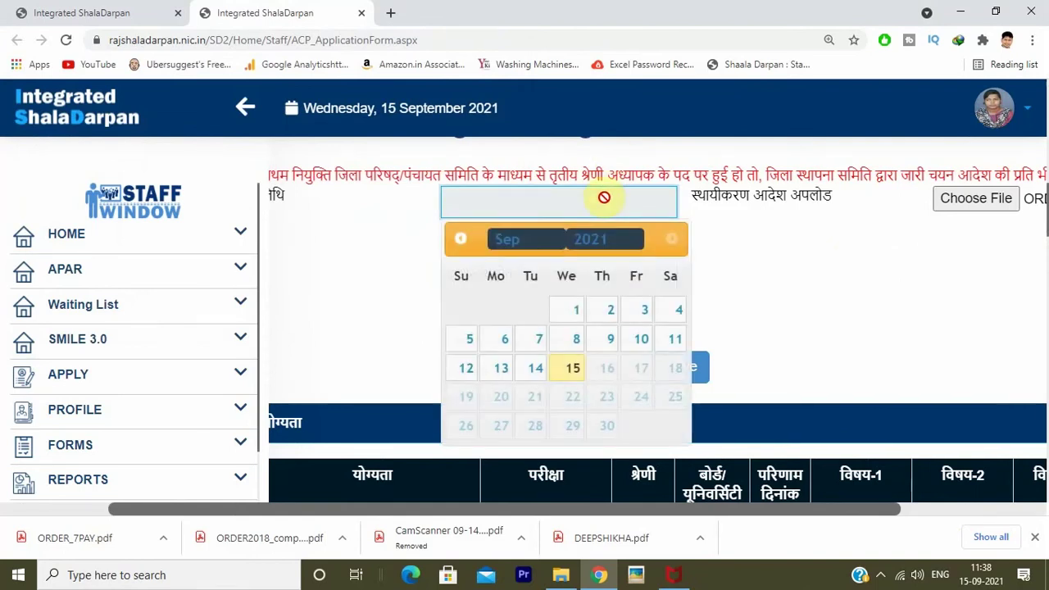
{"action": "left_click", "coordinate": [601, 242]}
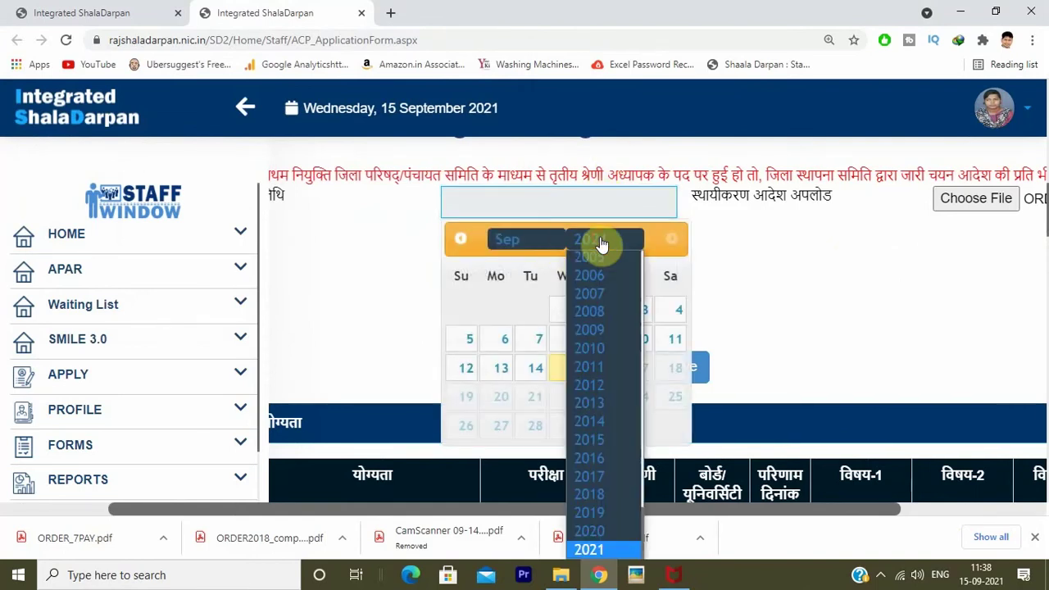
{"action": "key", "text": "Up"}
{"action": "key", "text": "Up"}
{"action": "key", "text": "Up"}
{"action": "key", "text": "Up"}
{"action": "key", "text": "Up"}
{"action": "key", "text": "Up"}
{"action": "key", "text": "Up"}
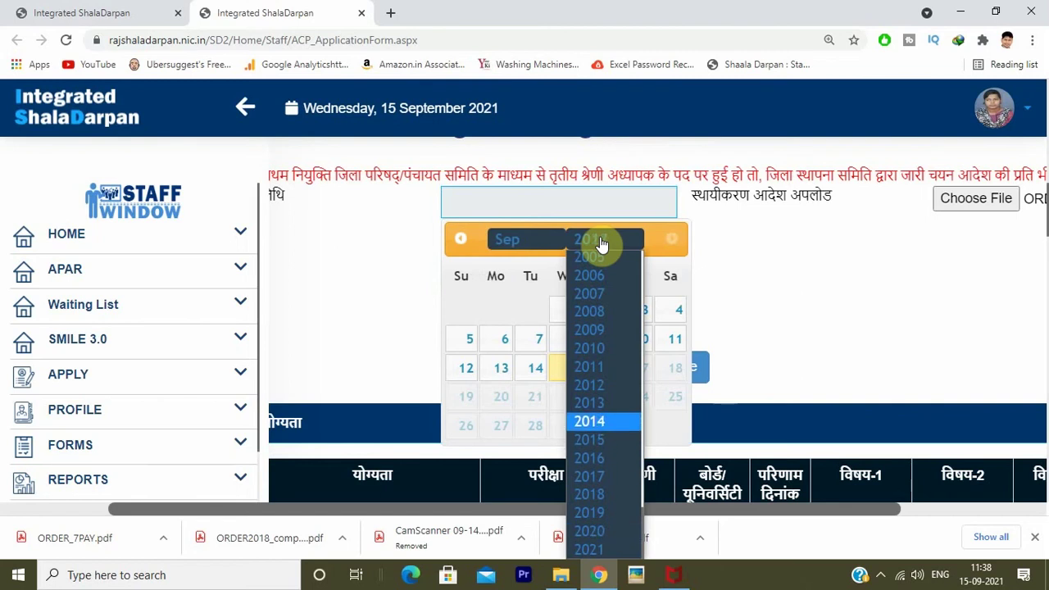
{"action": "key", "text": "Return"}
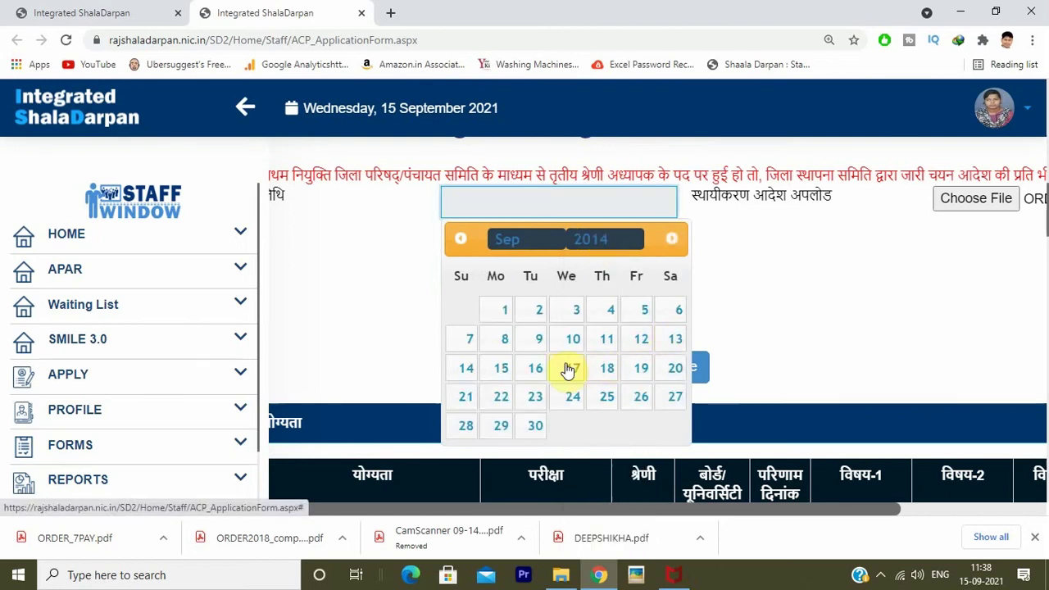
{"action": "left_click", "coordinate": [465, 369]}
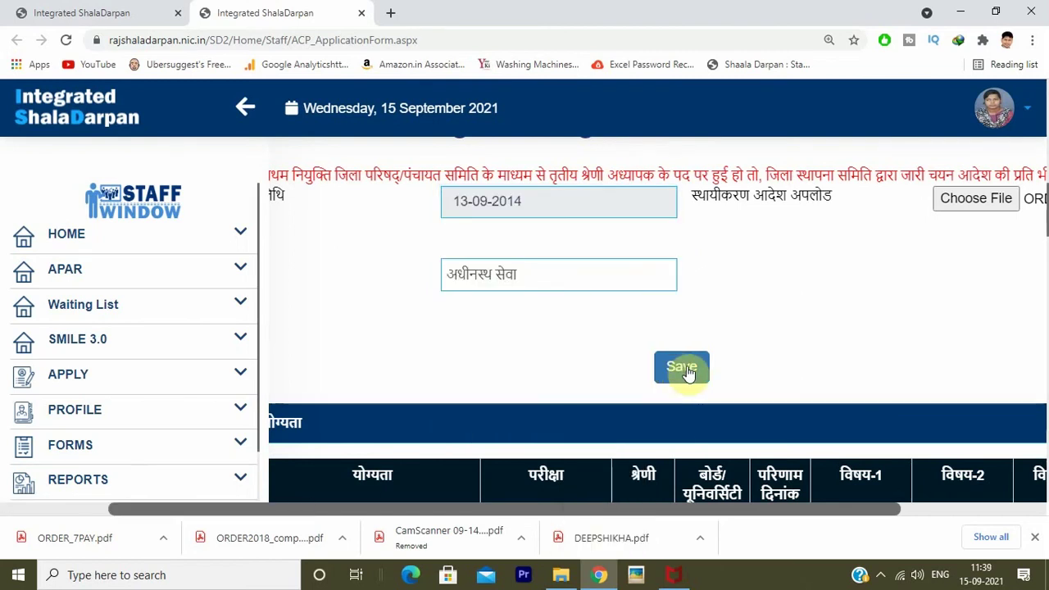
{"action": "left_click", "coordinate": [687, 370]}
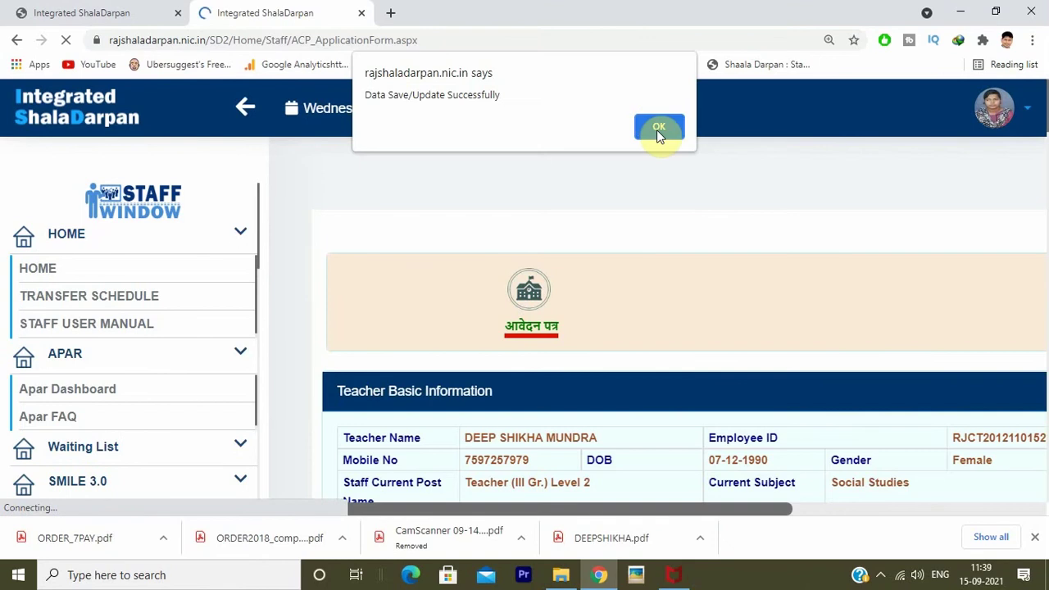
{"action": "left_click", "coordinate": [659, 128]}
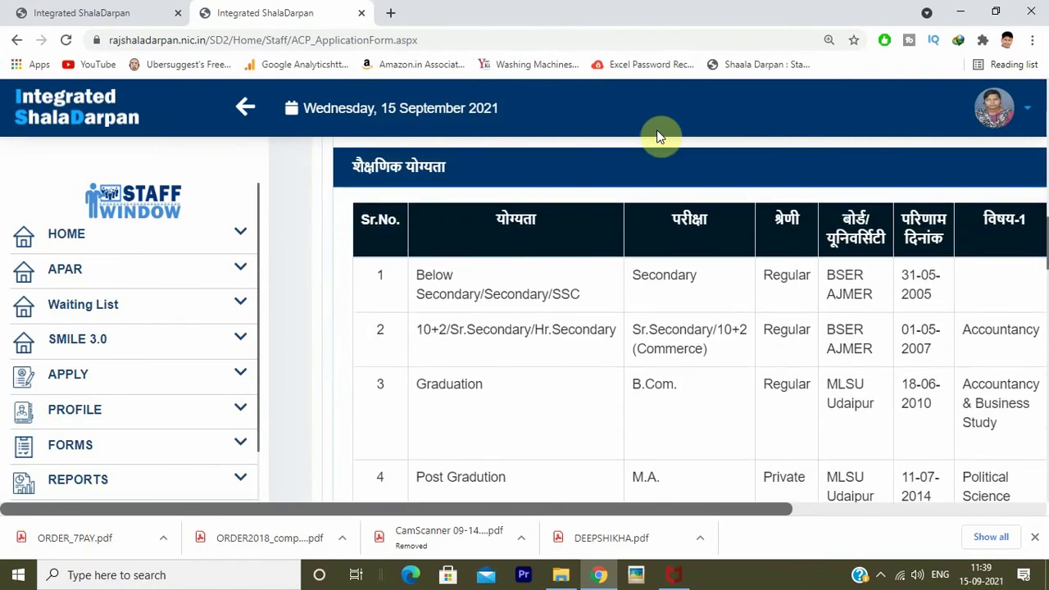
- Review the saved basic information and the educational and training qualification tables down to the promotion details section
{"action": "left_click_drag", "start_coordinate": [655, 510], "coordinate": [910, 518]}
{"action": "left_click_drag", "start_coordinate": [818, 518], "coordinate": [632, 516]}
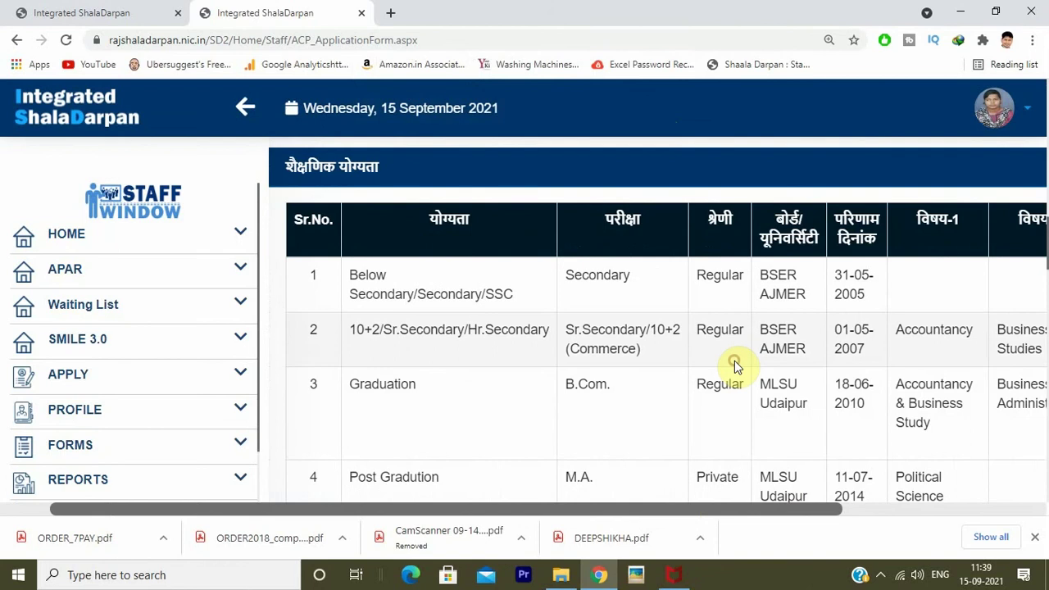
{"action": "scroll", "coordinate": [735, 361], "scroll_direction": "down", "scroll_amount": 3}
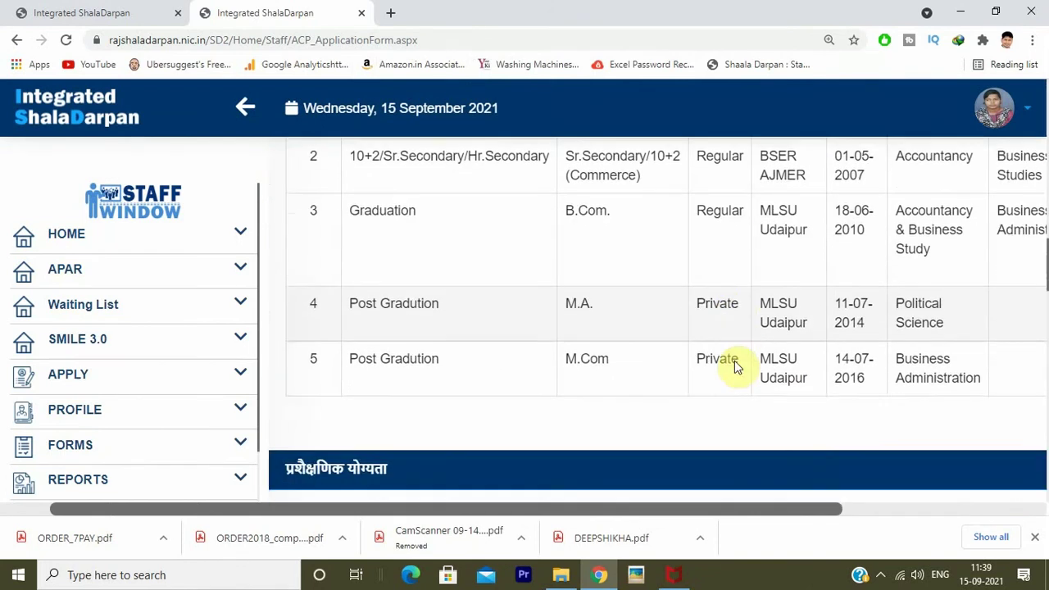
{"action": "scroll", "coordinate": [734, 361], "scroll_direction": "down", "scroll_amount": 1}
{"action": "scroll", "coordinate": [734, 360], "scroll_direction": "down", "scroll_amount": 1}
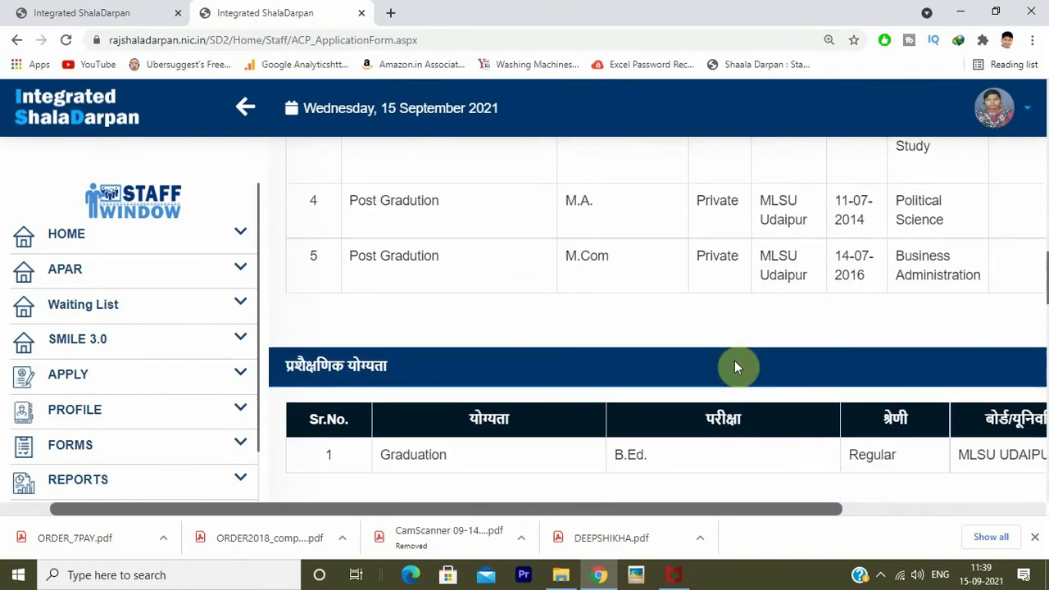
{"action": "scroll", "coordinate": [735, 361], "scroll_direction": "down", "scroll_amount": 1}
{"action": "scroll", "coordinate": [735, 361], "scroll_direction": "up", "scroll_amount": 1}
{"action": "scroll", "coordinate": [734, 361], "scroll_direction": "up", "scroll_amount": 10}
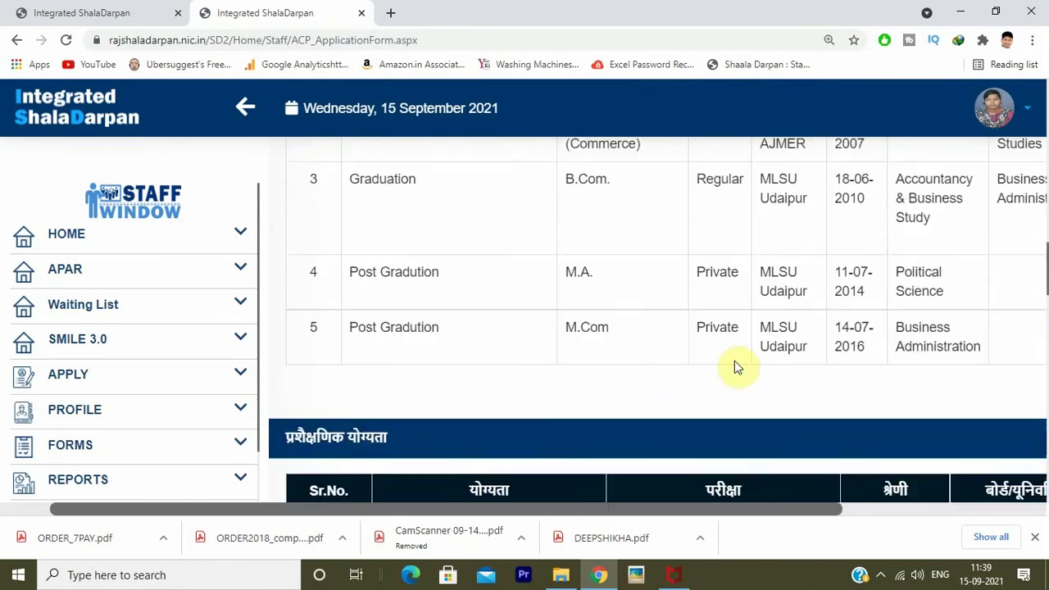
{"action": "scroll", "coordinate": [734, 361], "scroll_direction": "down", "scroll_amount": 1}
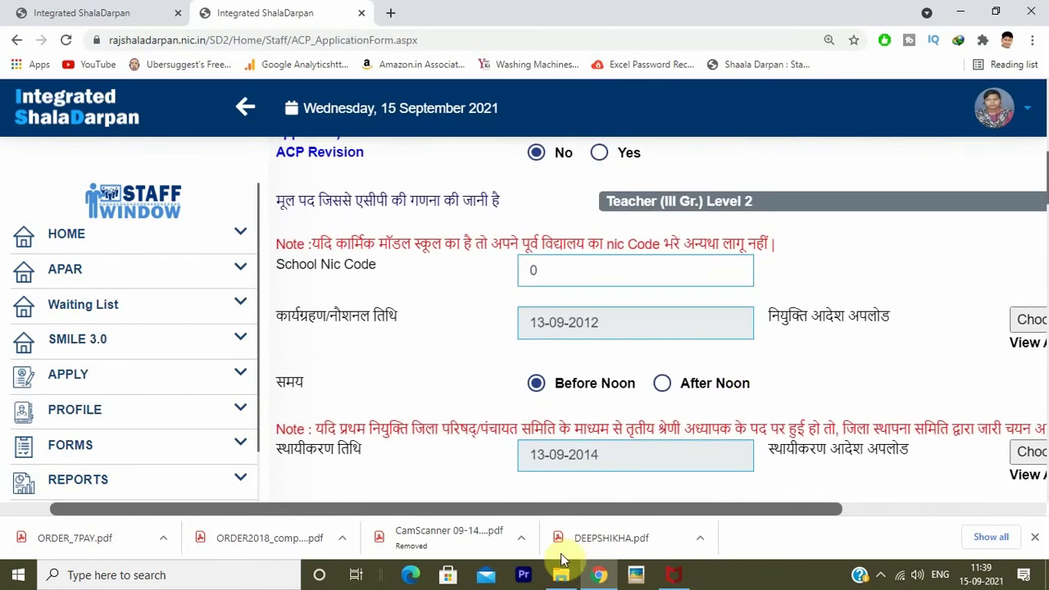
{"action": "scroll", "coordinate": [655, 455], "scroll_direction": "down", "scroll_amount": 3}
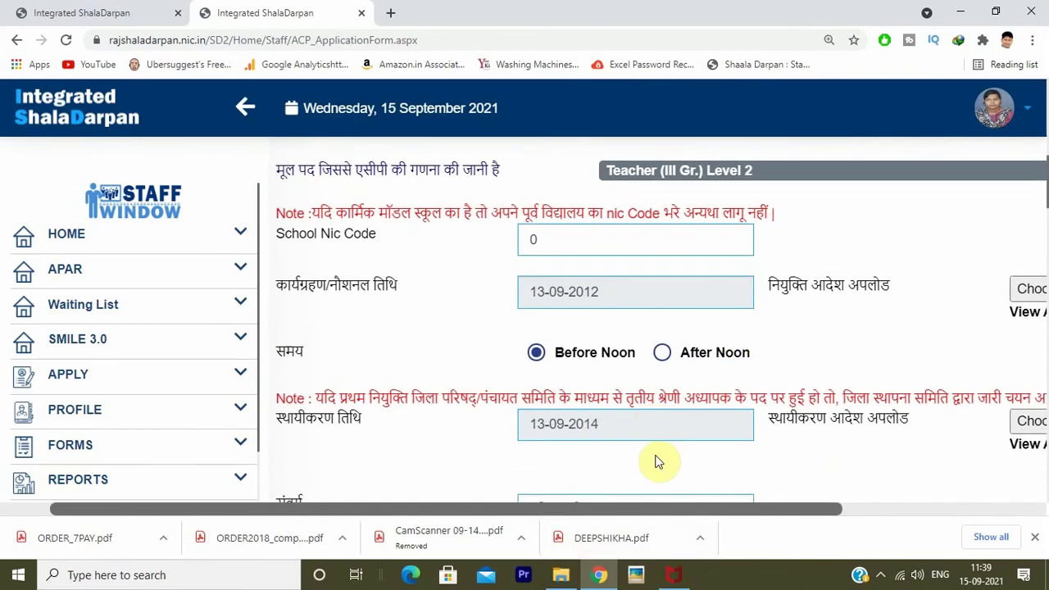
{"action": "scroll", "coordinate": [655, 456], "scroll_direction": "down", "scroll_amount": 2}
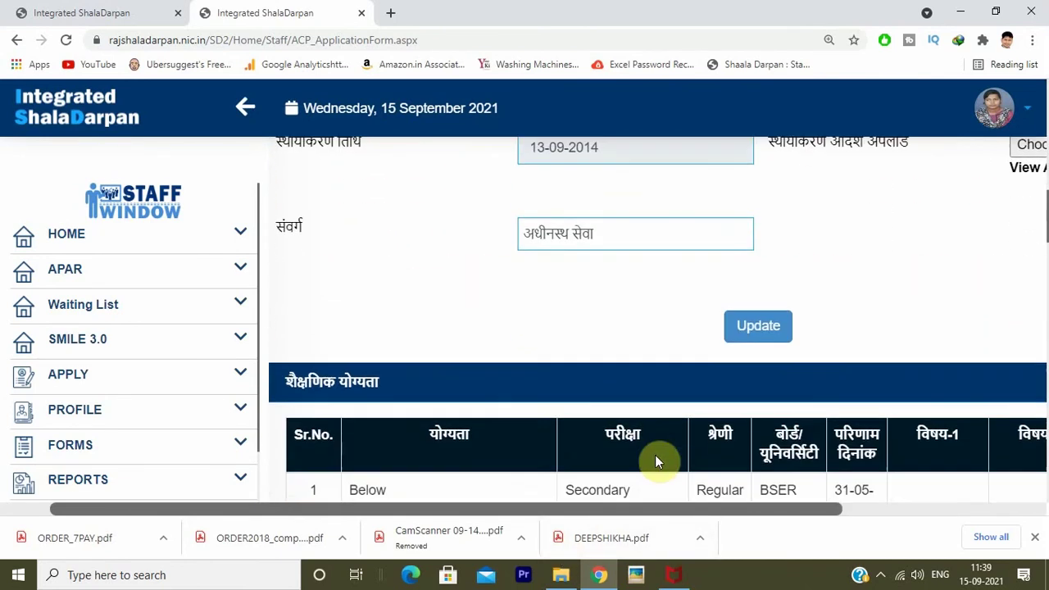
{"action": "scroll", "coordinate": [655, 462], "scroll_direction": "down", "scroll_amount": 5}
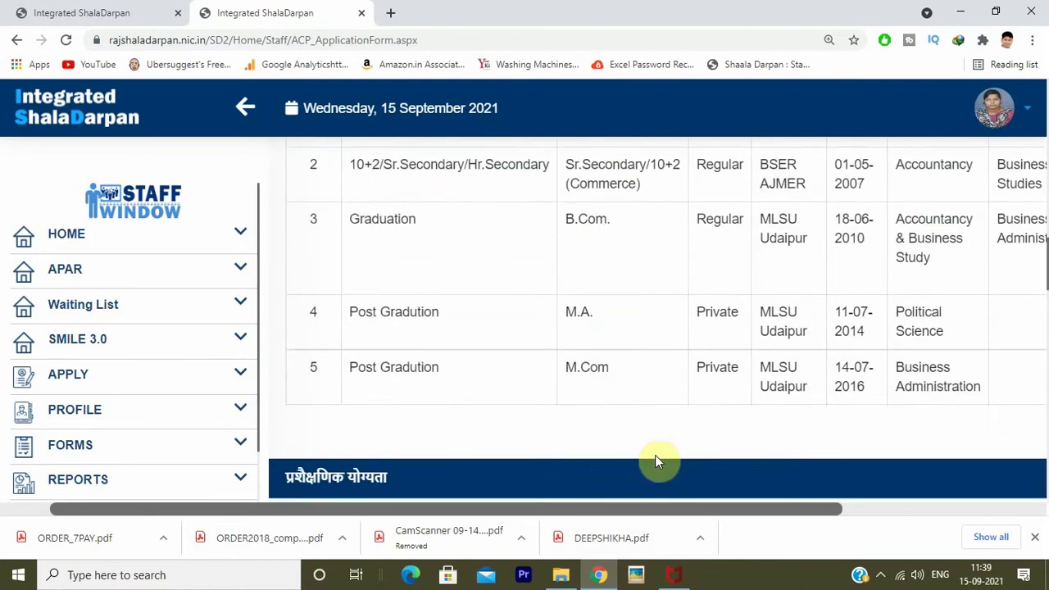
{"action": "scroll", "coordinate": [655, 461], "scroll_direction": "down", "scroll_amount": 1}
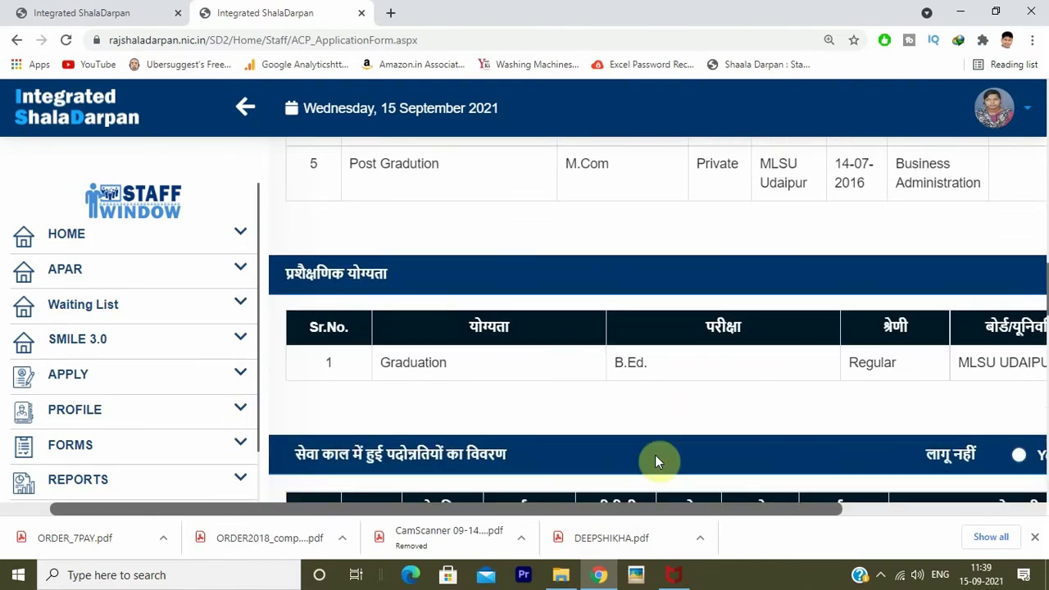
- Check the लागू नहीं Yes/No choices for the promotion, selected/senior pay scale and revised pay scale 2008/2017 sections
{"action": "scroll", "coordinate": [655, 461], "scroll_direction": "down", "scroll_amount": 1}
{"action": "scroll", "coordinate": [655, 455], "scroll_direction": "down", "scroll_amount": 1}
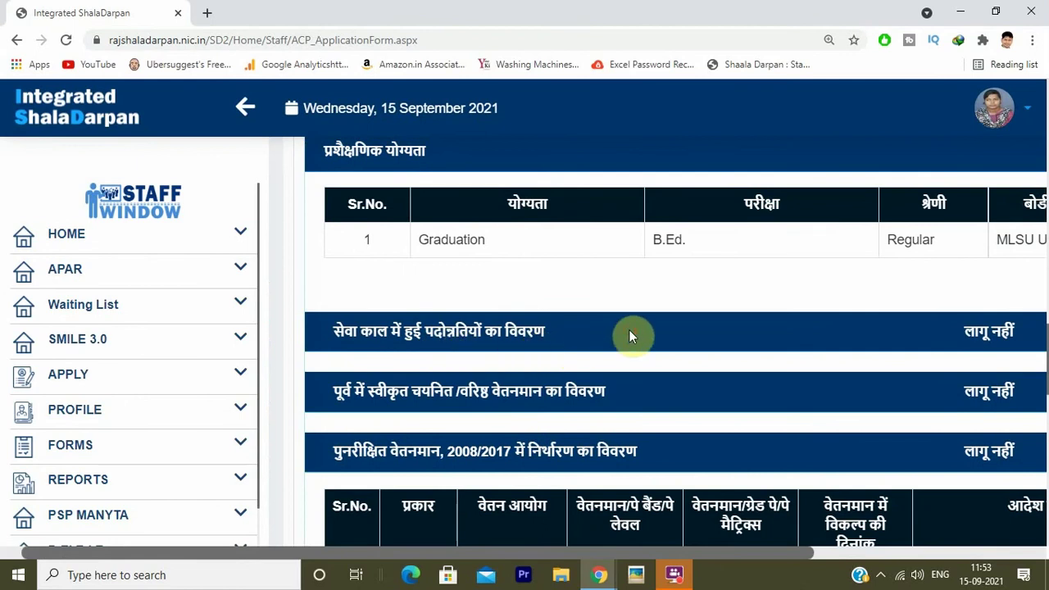
{"action": "scroll", "coordinate": [629, 329], "scroll_direction": "right", "scroll_amount": 4}
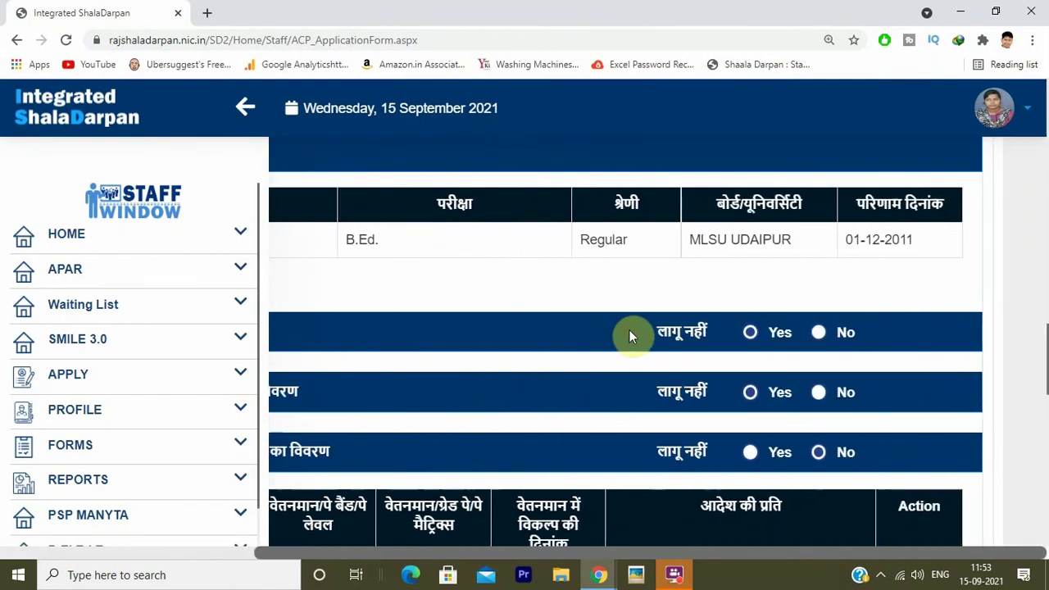
{"action": "scroll", "coordinate": [629, 329], "scroll_direction": "left", "scroll_amount": 4}
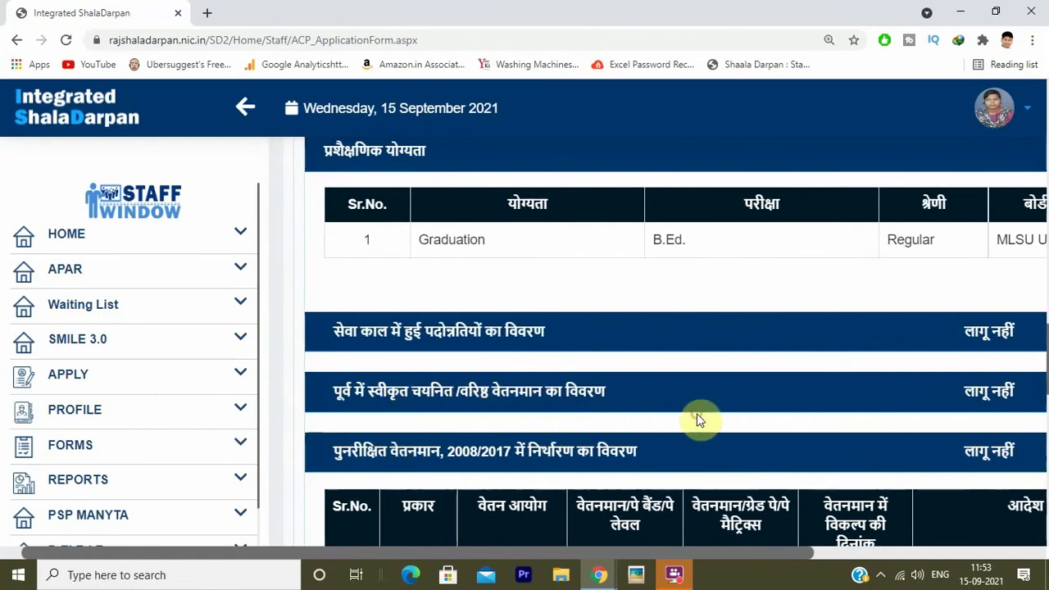
{"action": "scroll", "coordinate": [697, 418], "scroll_direction": "right", "scroll_amount": 4}
{"action": "scroll", "coordinate": [697, 417], "scroll_direction": "left", "scroll_amount": 4}
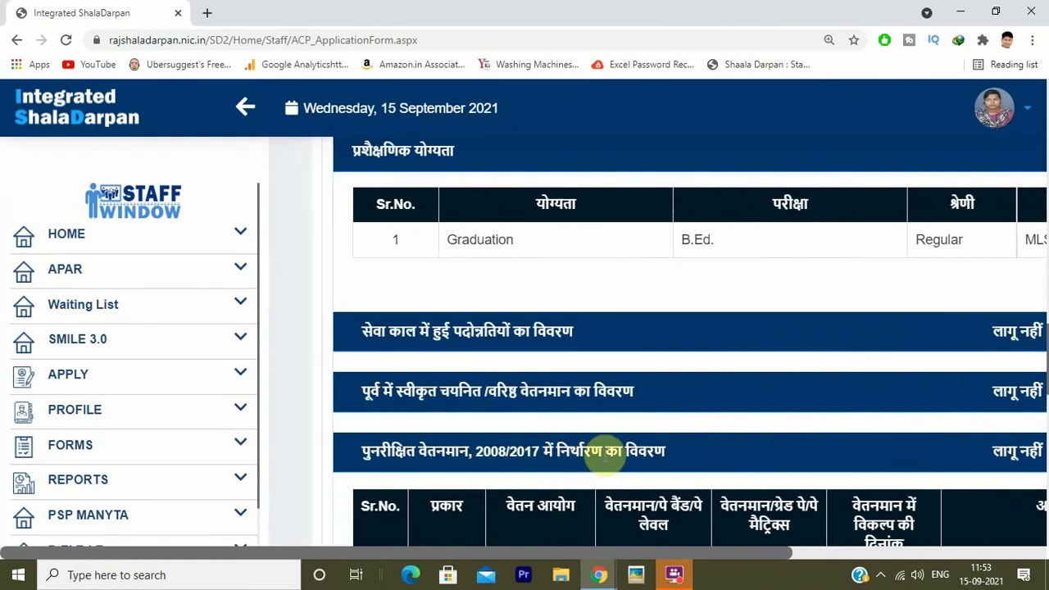
{"action": "scroll", "coordinate": [605, 459], "scroll_direction": "right", "scroll_amount": 4}
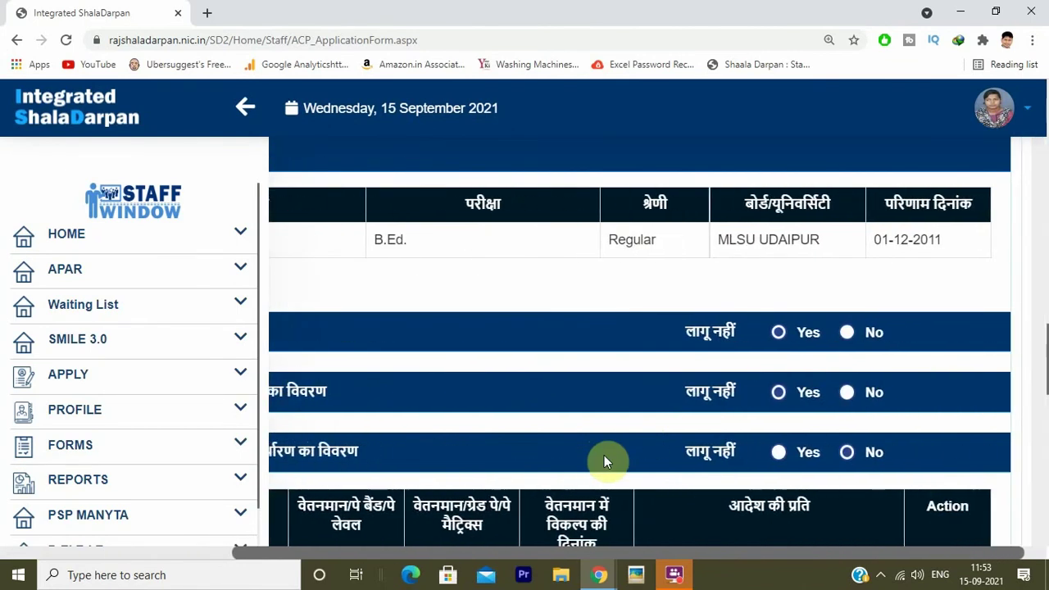
{"action": "scroll", "coordinate": [604, 461], "scroll_direction": "down", "scroll_amount": 1}
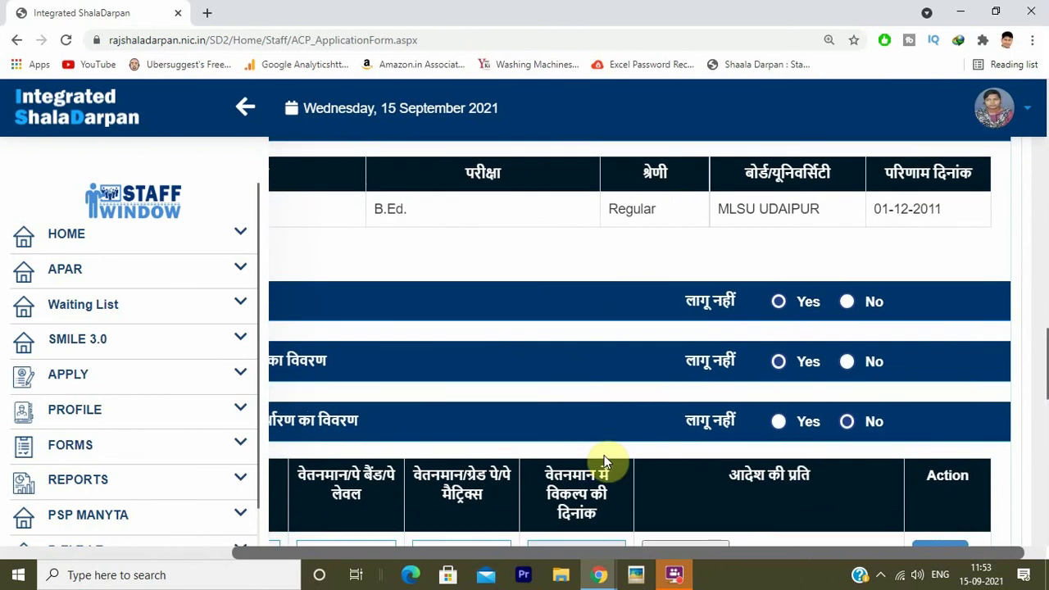
{"action": "scroll", "coordinate": [605, 462], "scroll_direction": "left", "scroll_amount": 4}
- In the revised pay scale 2008/2017 row, set the type (प्रकार) to First and the pay commission (वेतन आयोग) to Seven
{"action": "scroll", "coordinate": [604, 461], "scroll_direction": "down", "scroll_amount": 1}
{"action": "scroll", "coordinate": [604, 459], "scroll_direction": "down", "scroll_amount": 1}
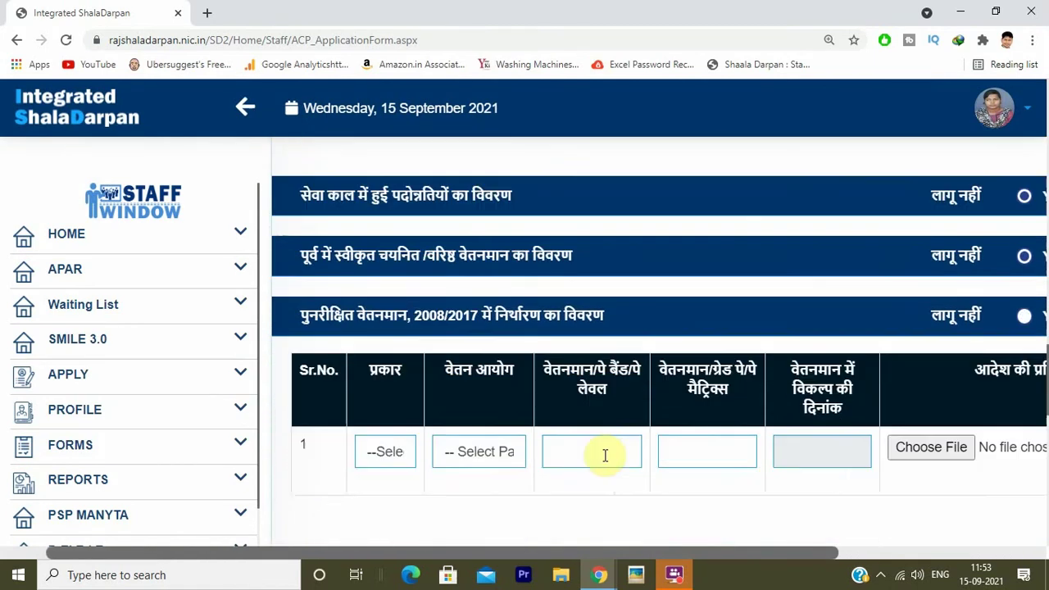
{"action": "left_click", "coordinate": [385, 437]}
{"action": "key", "text": "Down"}
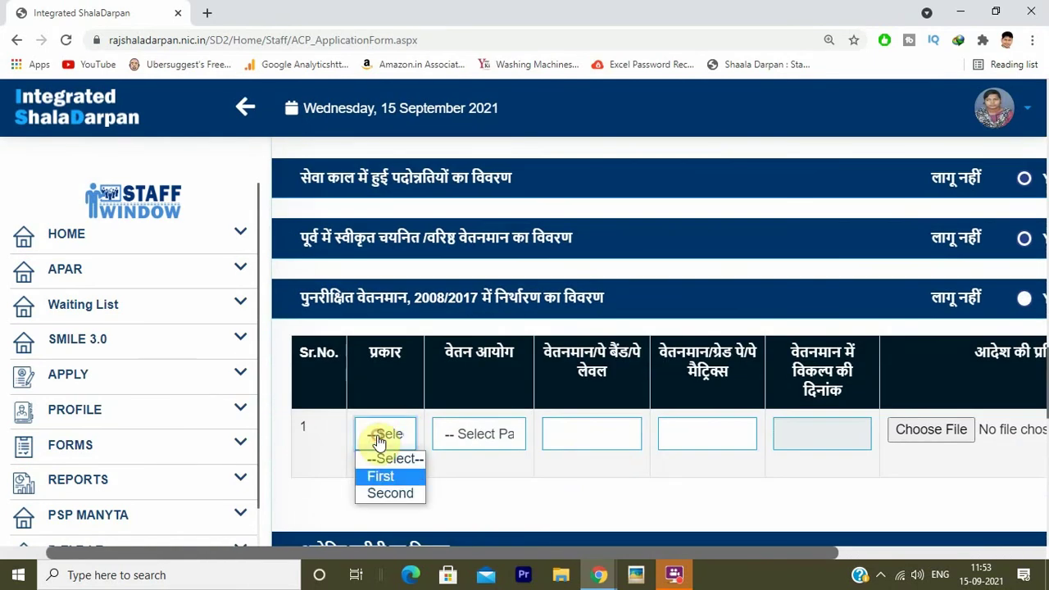
{"action": "key", "text": "Return"}
{"action": "left_click", "coordinate": [475, 442]}
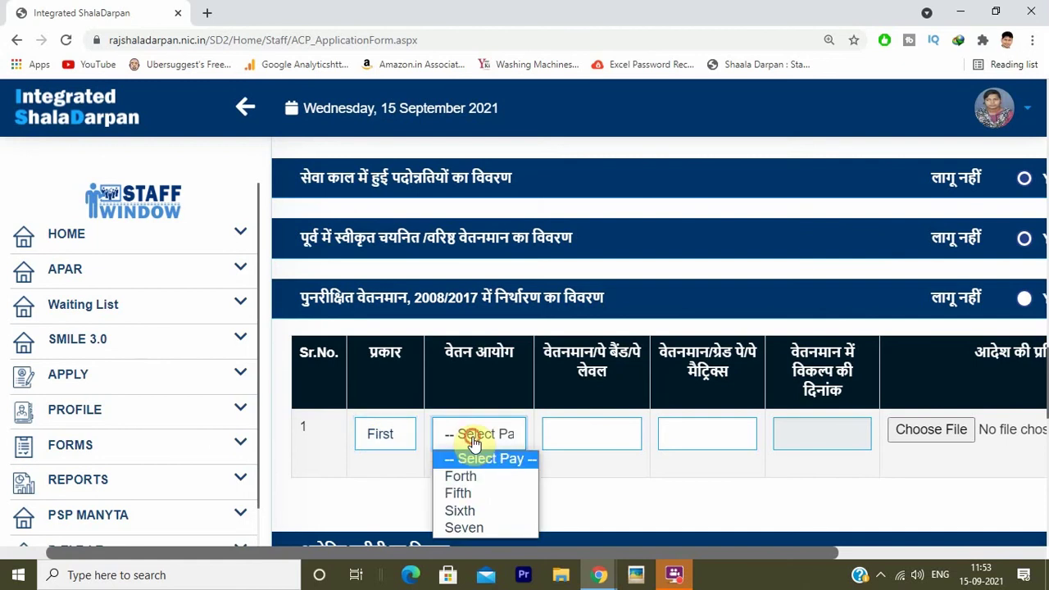
{"action": "key", "text": "Down"}
{"action": "key", "text": "Down"}
{"action": "key", "text": "Down"}
{"action": "key", "text": "Down"}
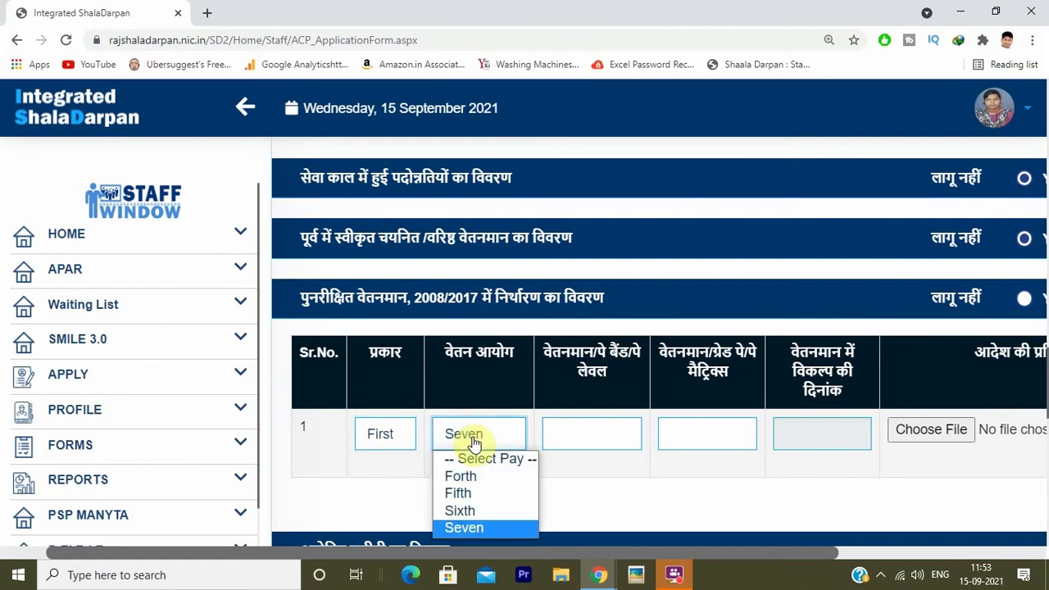
{"action": "key", "text": "Return"}
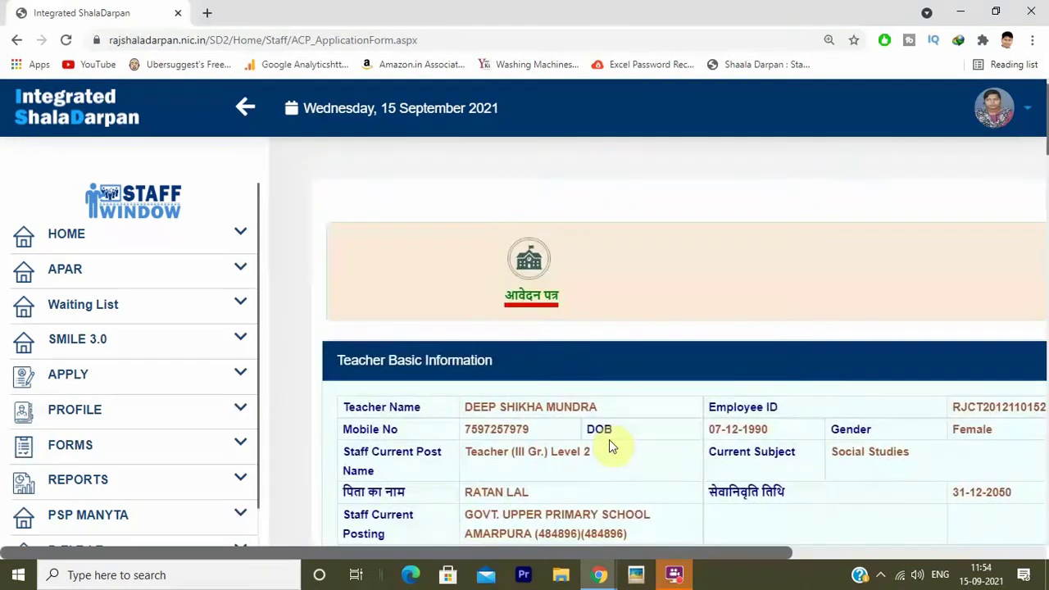
- Set the pay band/pay level (वेतनमान/पे बैंड/पे लेवल) of the revised pay scale row to "--"
{"action": "scroll", "coordinate": [609, 440], "scroll_direction": "down", "scroll_amount": 10}
{"action": "scroll", "coordinate": [609, 439], "scroll_direction": "down", "scroll_amount": 12}
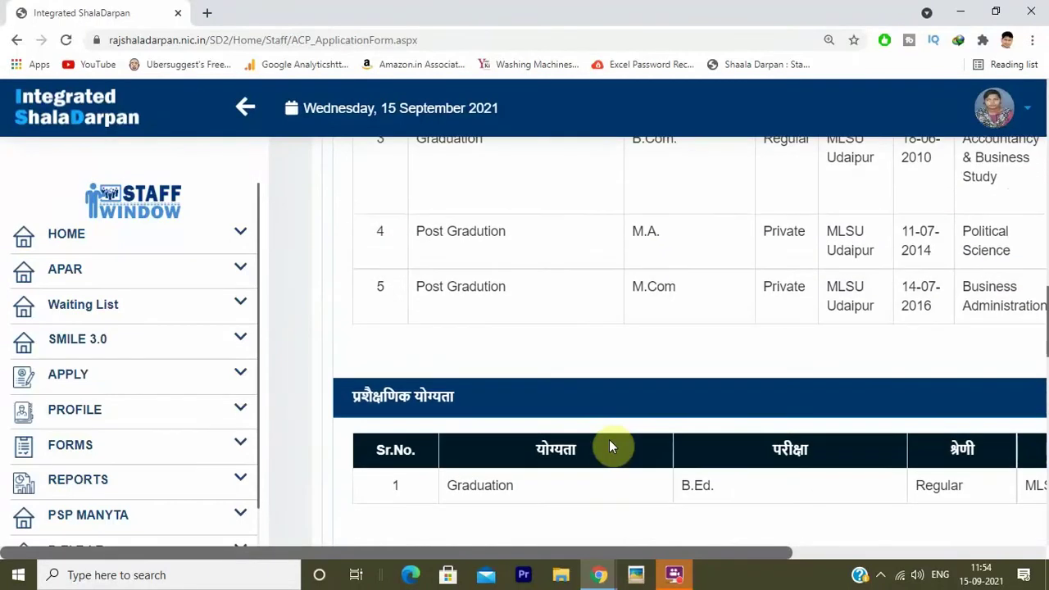
{"action": "scroll", "coordinate": [611, 447], "scroll_direction": "down", "scroll_amount": 1}
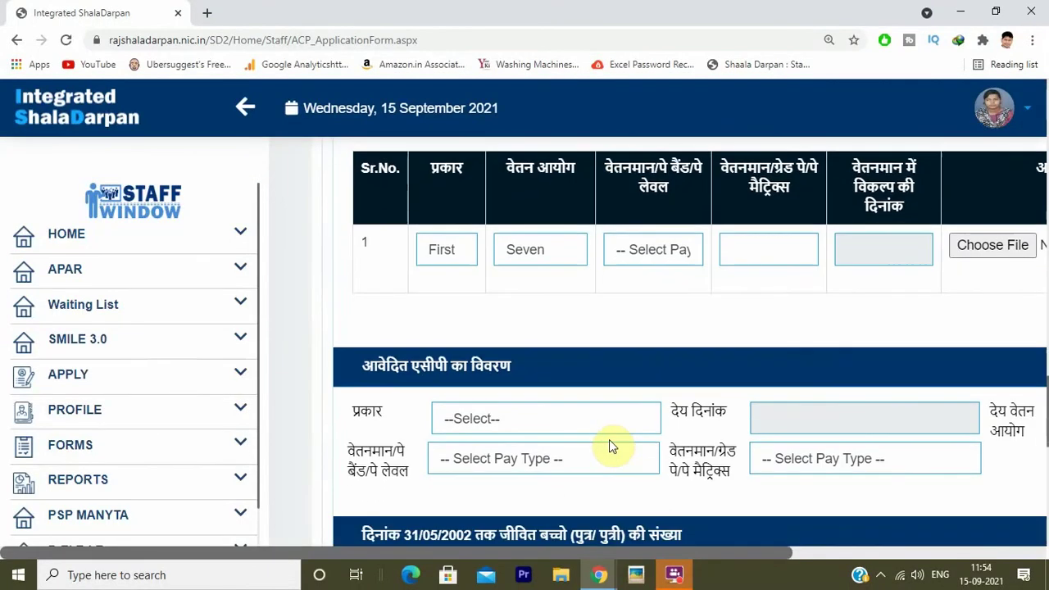
{"action": "left_click", "coordinate": [648, 251]}
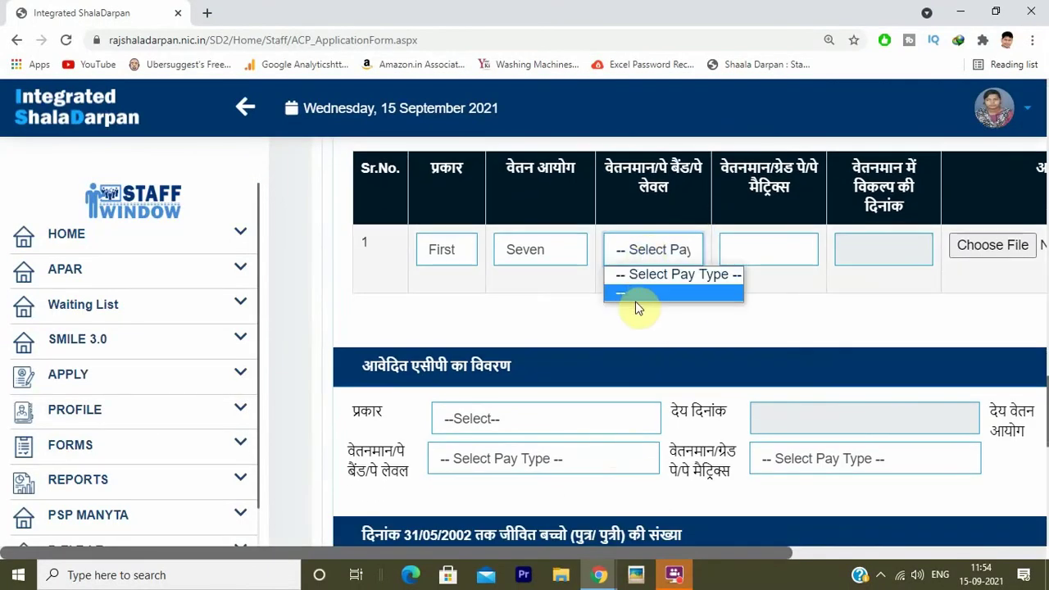
{"action": "left_click", "coordinate": [641, 295]}
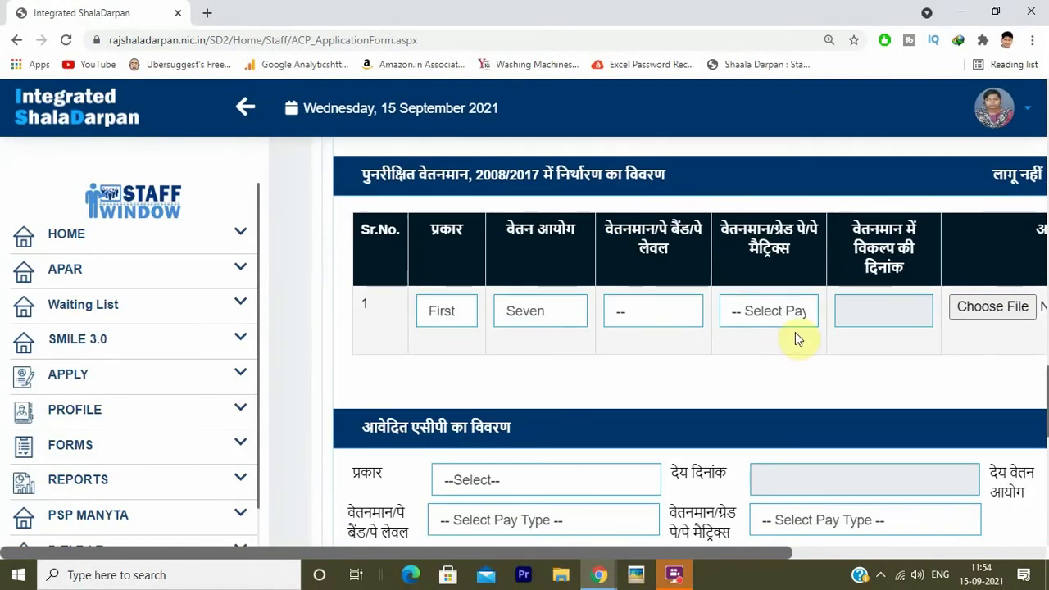
- Set the revised pay scale row's pay matrix (पे मैट्रिक्स) to L-10 and its option date (विकल्प की दिनांक) to 01-01-2016
{"action": "left_click", "coordinate": [772, 329]}
{"action": "key", "text": "Down"}
{"action": "key", "text": "Down"}
{"action": "key", "text": "Down"}
{"action": "key", "text": "Down"}
{"action": "key", "text": "Down"}
{"action": "key", "text": "Down"}
{"action": "key", "text": "Down"}
{"action": "key", "text": "Down"}
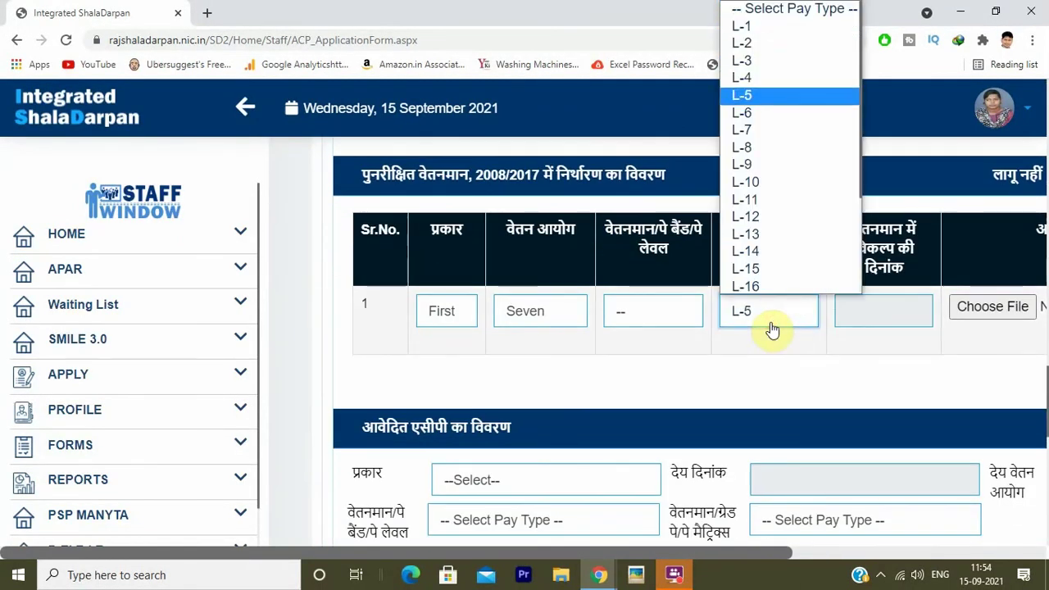
{"action": "key", "text": "Down"}
{"action": "key", "text": "Down"}
{"action": "key", "text": "Return"}
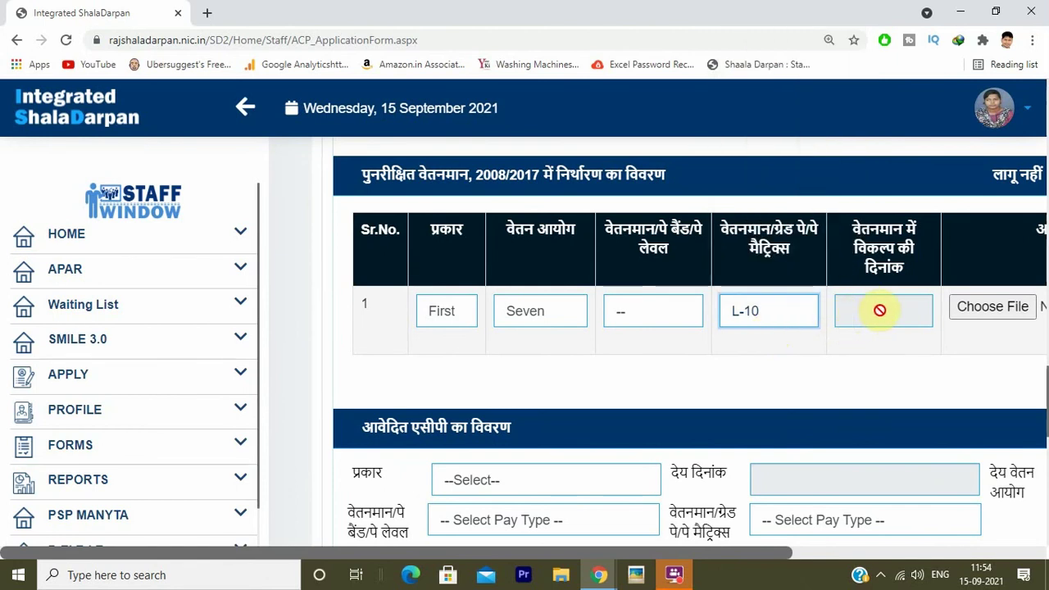
{"action": "left_click", "coordinate": [879, 310]}
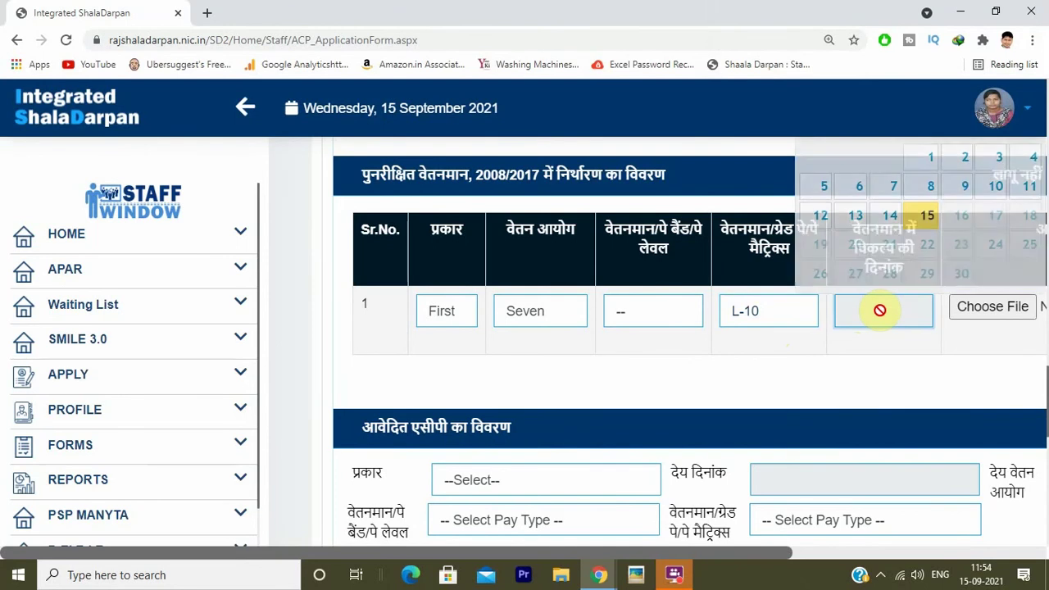
{"action": "left_click_drag", "start_coordinate": [1046, 396], "coordinate": [1046, 385]}
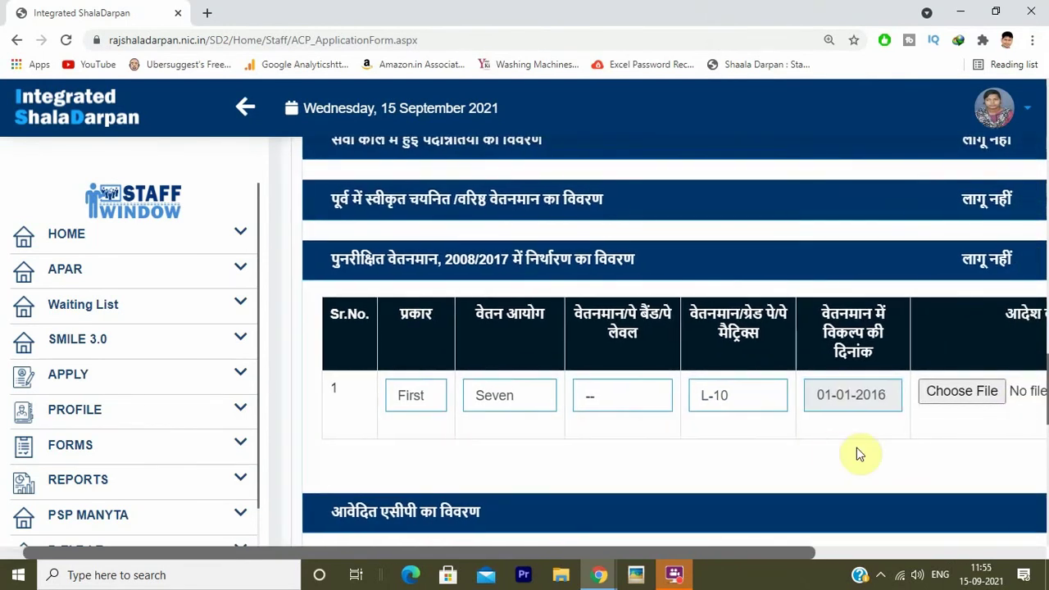
- Attach ORDER_7PAY as the order copy (आदेश की प्रति) in the revised pay scale row
{"action": "key", "text": "Right"}
{"action": "key", "text": "Right"}
{"action": "key", "text": "Right"}
{"action": "key", "text": "Right"}
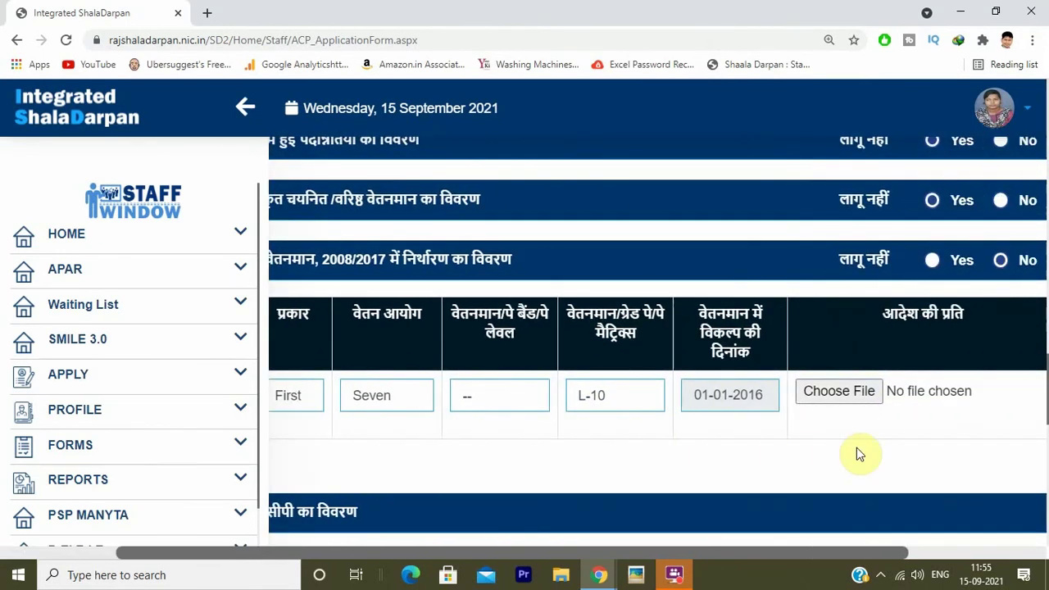
{"action": "left_click", "coordinate": [856, 394]}
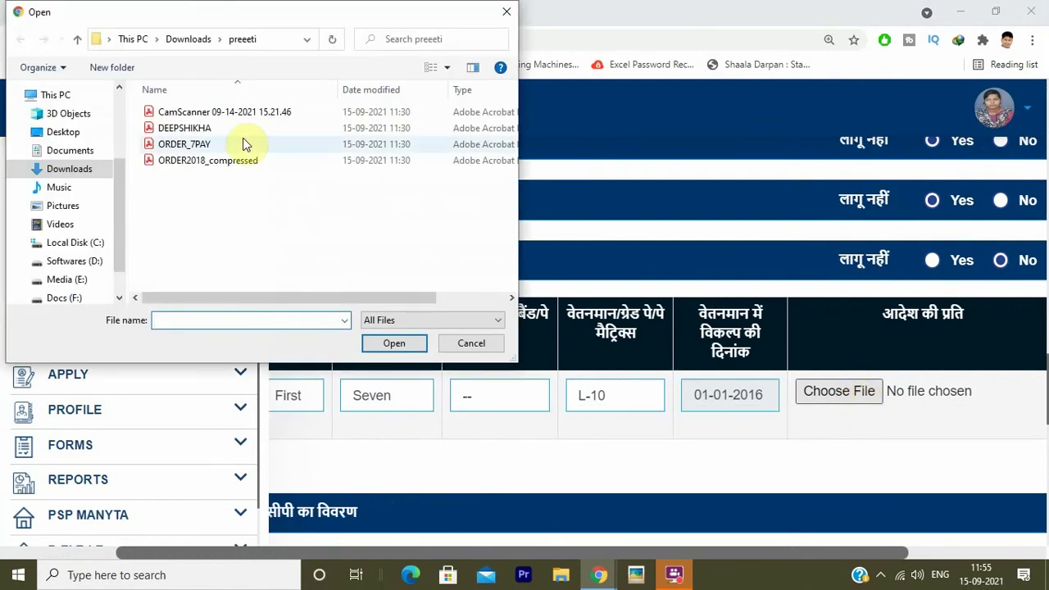
{"action": "left_click", "coordinate": [242, 144]}
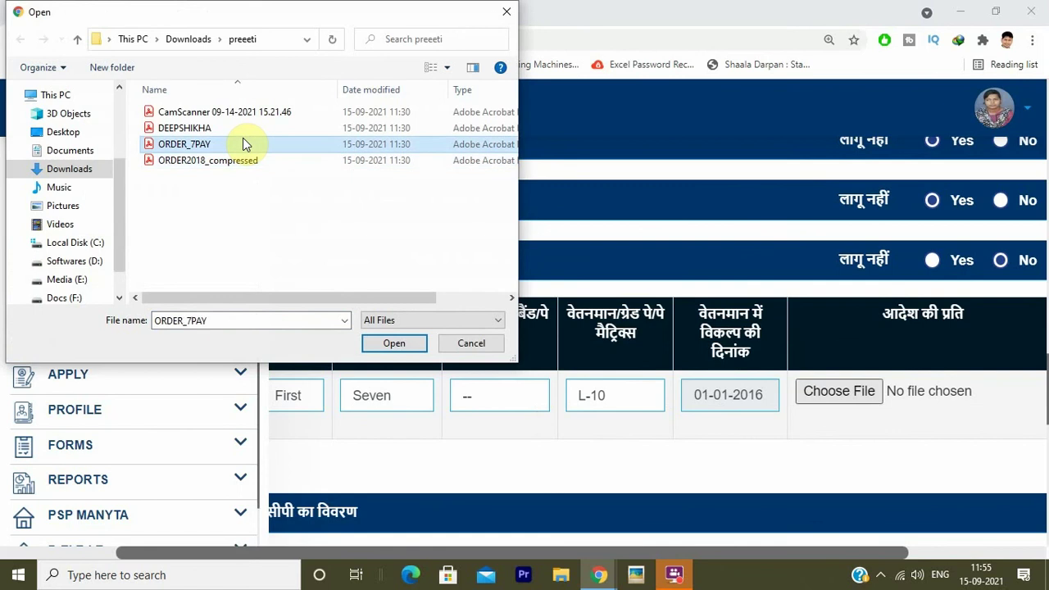
{"action": "double_click", "coordinate": [242, 144]}
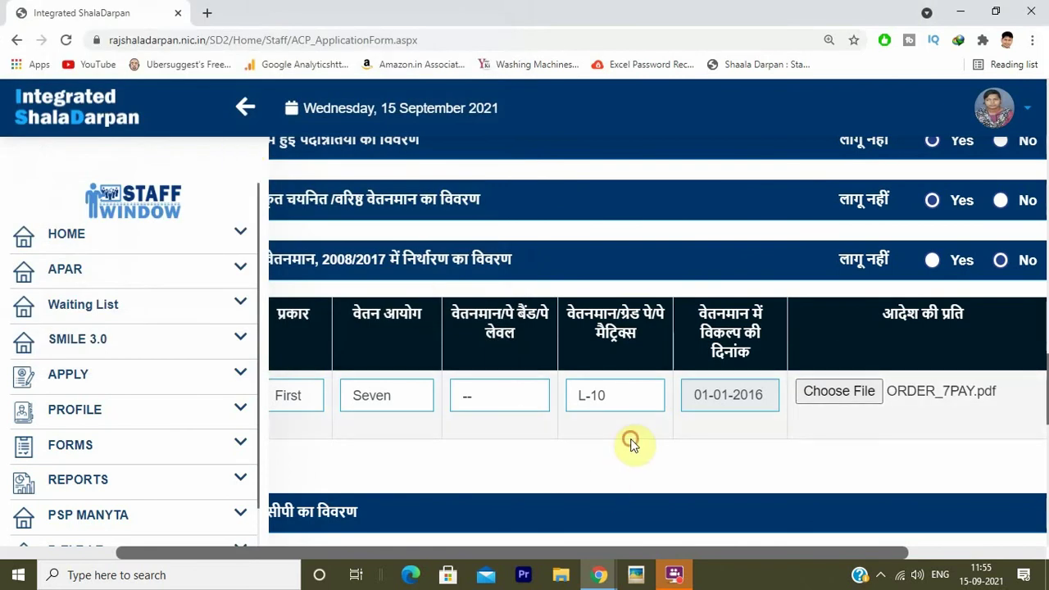
- Set the type (प्रकार) in the applied ACP details section (आवेदित एसीपी का विवरण) to 9
{"action": "scroll", "coordinate": [631, 445], "scroll_direction": "left", "scroll_amount": 1}
{"action": "scroll", "coordinate": [631, 445], "scroll_direction": "left", "scroll_amount": 1}
{"action": "scroll", "coordinate": [631, 445], "scroll_direction": "down", "scroll_amount": 3}
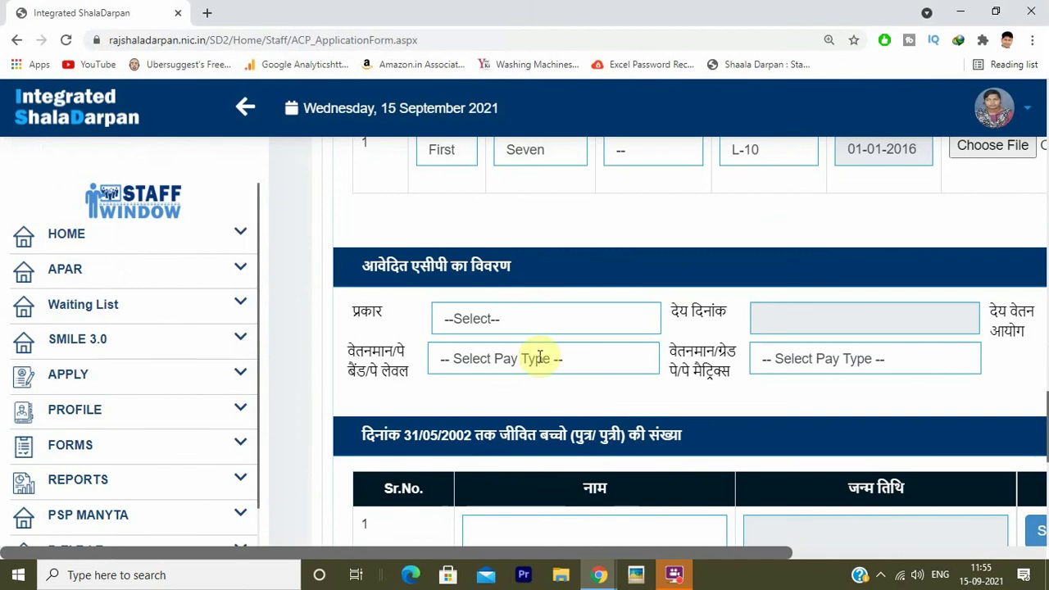
{"action": "left_click", "coordinate": [514, 324]}
{"action": "key", "text": "Down"}
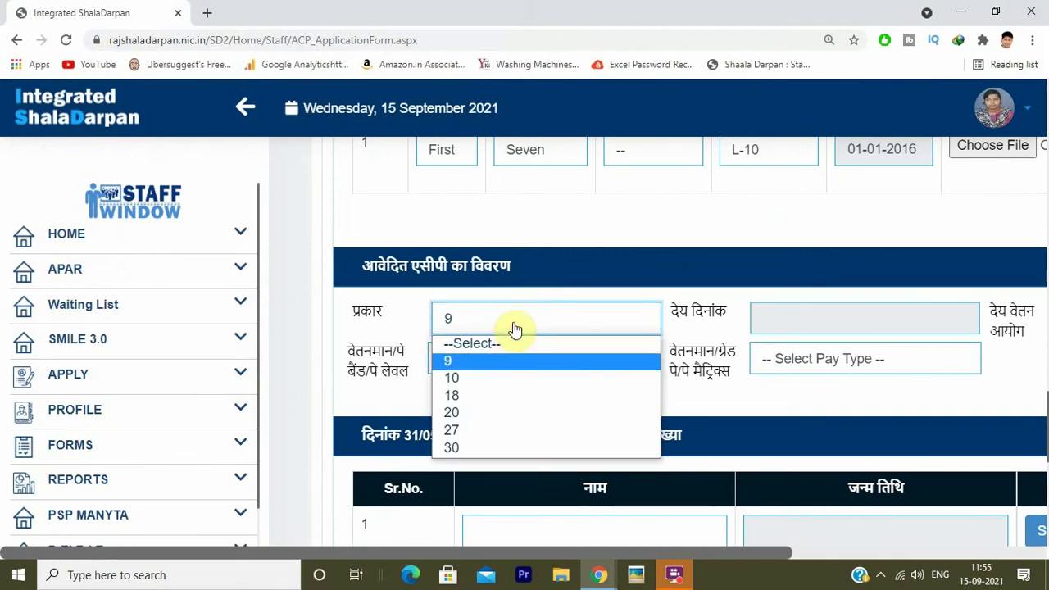
{"action": "key", "text": "Return"}
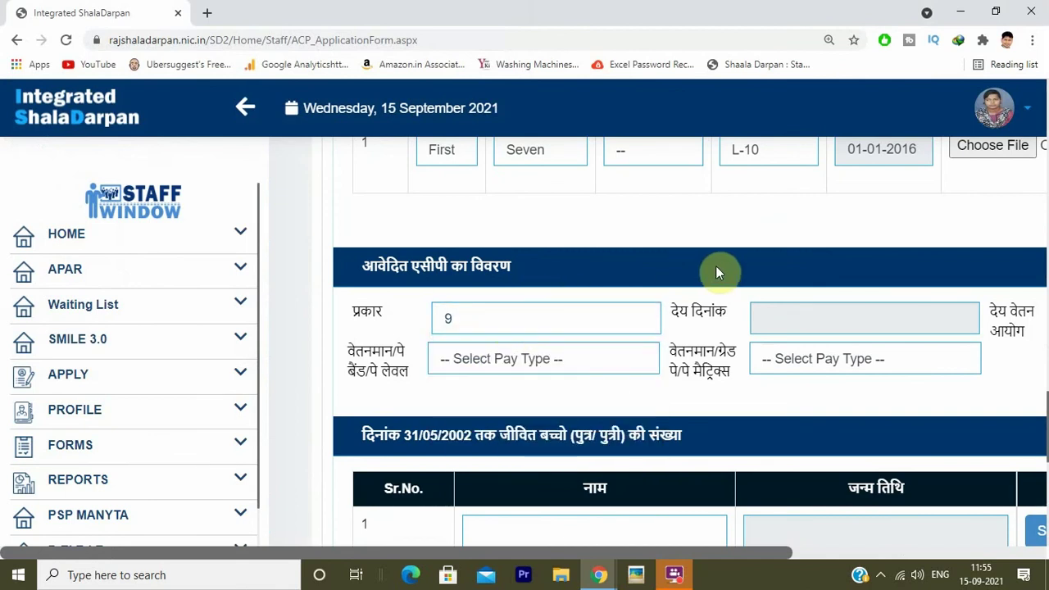
- Set the due date (देय दिनांक) of the applied ACP to 13-09-2021
{"action": "scroll", "coordinate": [716, 271], "scroll_direction": "right", "scroll_amount": 3}
{"action": "scroll", "coordinate": [715, 273], "scroll_direction": "right", "scroll_amount": 1}
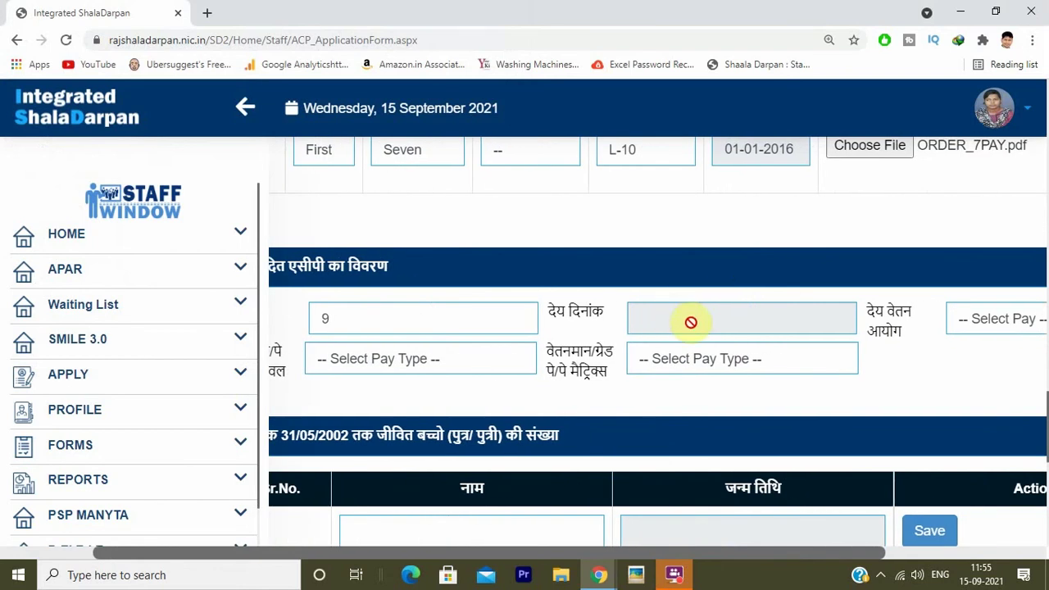
{"action": "left_click", "coordinate": [691, 322]}
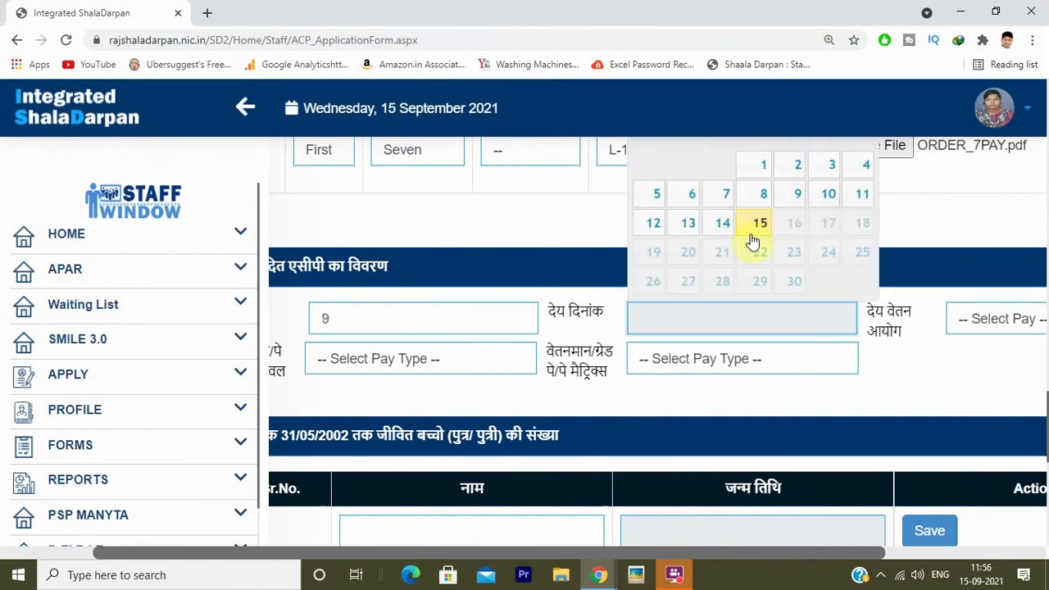
{"action": "left_click", "coordinate": [690, 230]}
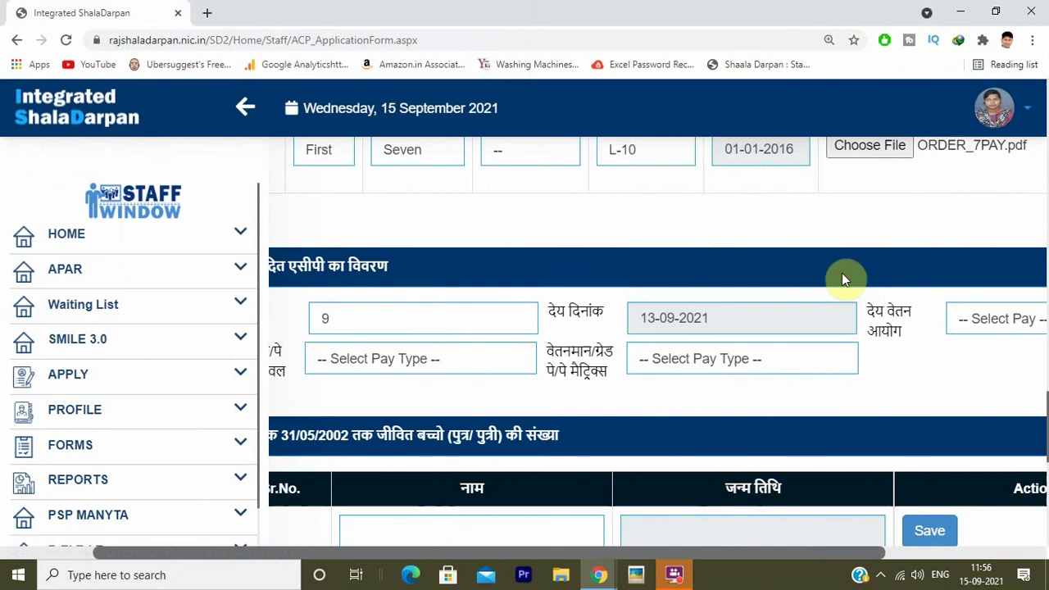
- Set the due pay commission (देय वेतन आयोग) of the applied ACP to Seven
{"action": "scroll", "coordinate": [844, 279], "scroll_direction": "right", "scroll_amount": 5}
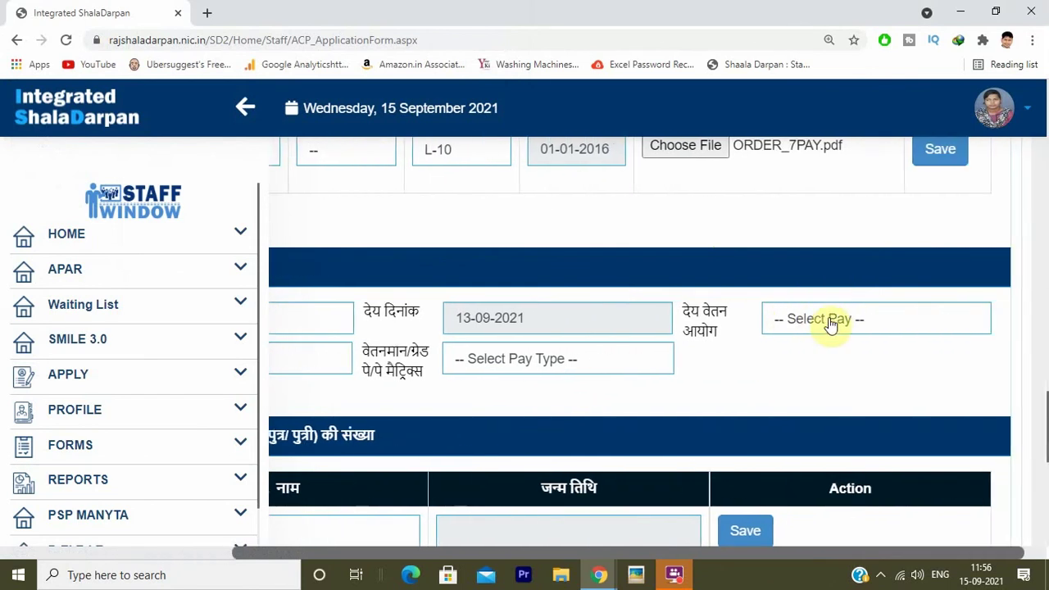
{"action": "left_click", "coordinate": [831, 323]}
{"action": "key", "text": "Down"}
{"action": "key", "text": "Down"}
{"action": "key", "text": "Down"}
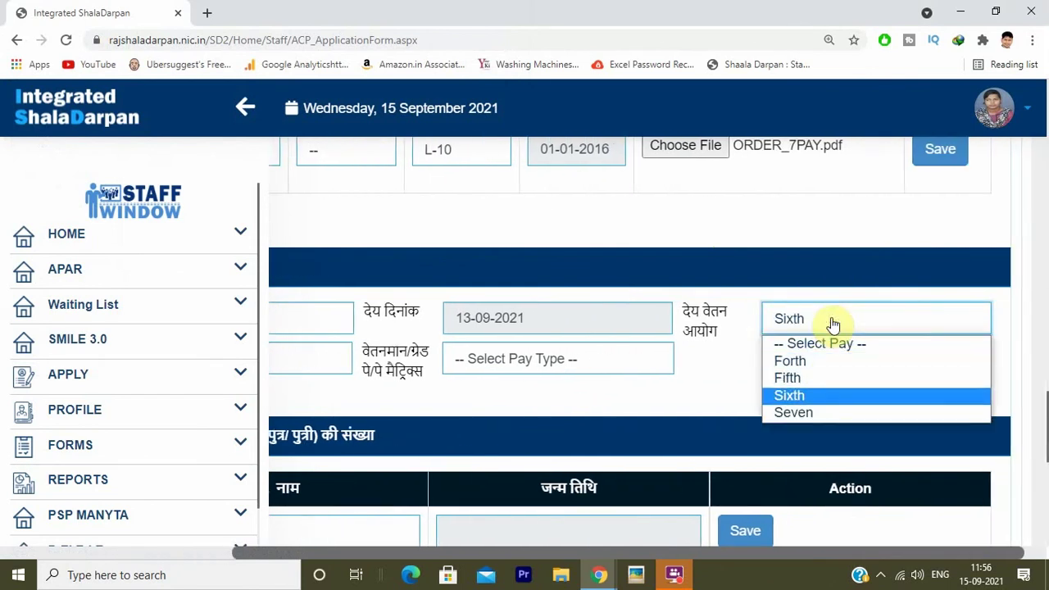
{"action": "key", "text": "Down"}
{"action": "key", "text": "Return"}
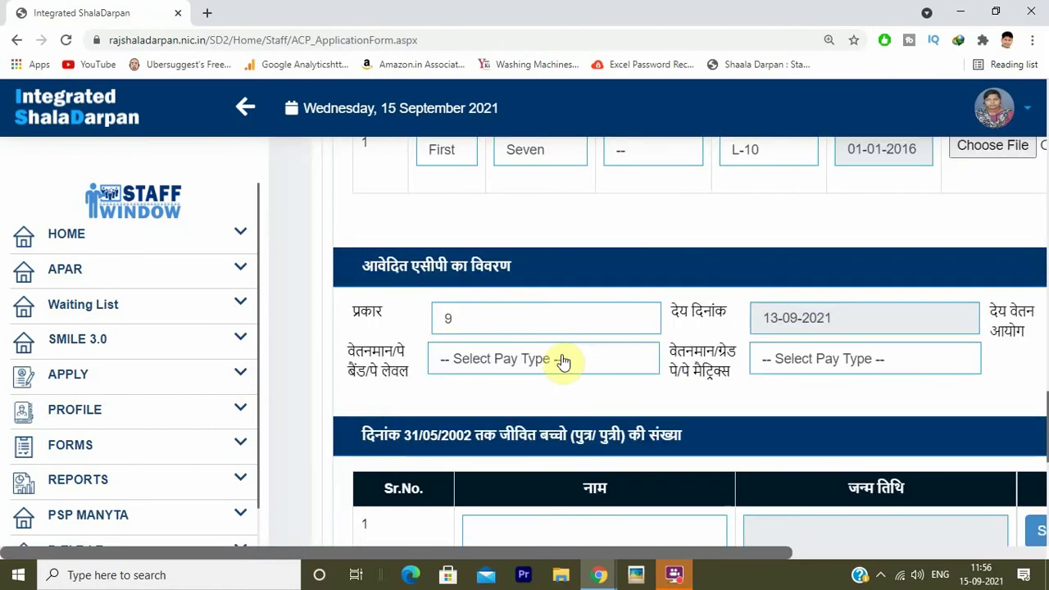
- Set the pay band/pay level (वेतनमान/पे बैंड/पे लेवल) of the applied ACP to "--"
{"action": "left_click", "coordinate": [508, 369]}
{"action": "key", "text": "Down"}
{"action": "key", "text": "Return"}
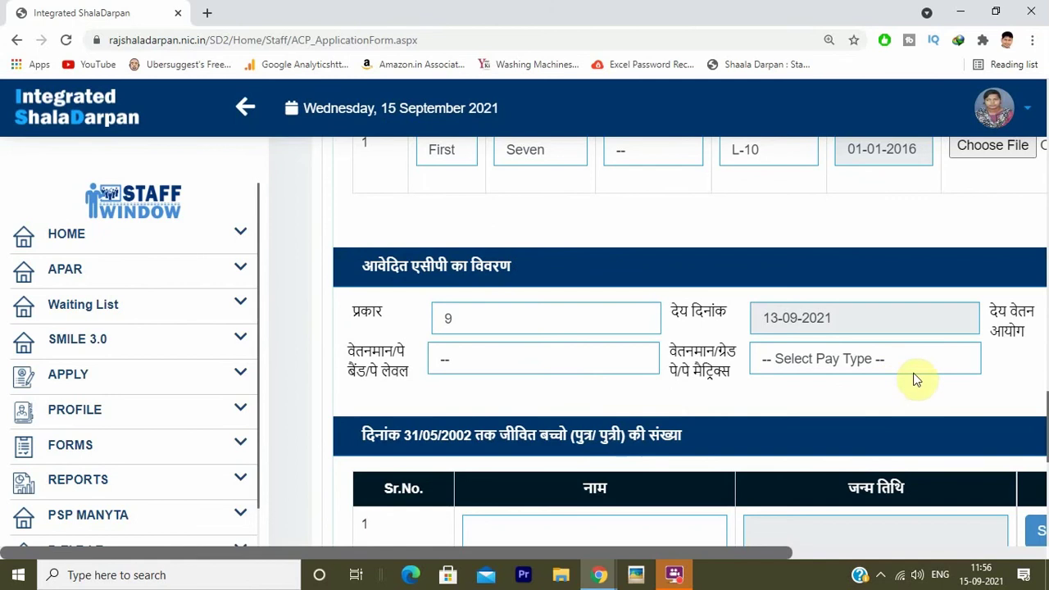
- Set the grade pay/pay matrix (वेतनमान/ग्रेड पे/पे मैट्रिक्स) of the applied ACP to L-11
{"action": "left_click", "coordinate": [852, 359]}
{"action": "key", "text": "Down"}
{"action": "key", "text": "Down"}
{"action": "key", "text": "Down"}
{"action": "key", "text": "Down"}
{"action": "key", "text": "Down"}
{"action": "key", "text": "Down"}
{"action": "key", "text": "Down"}
{"action": "key", "text": "Down"}
{"action": "key", "text": "Down"}
{"action": "key", "text": "Down"}
{"action": "key", "text": "Down"}
{"action": "key", "text": "Down"}
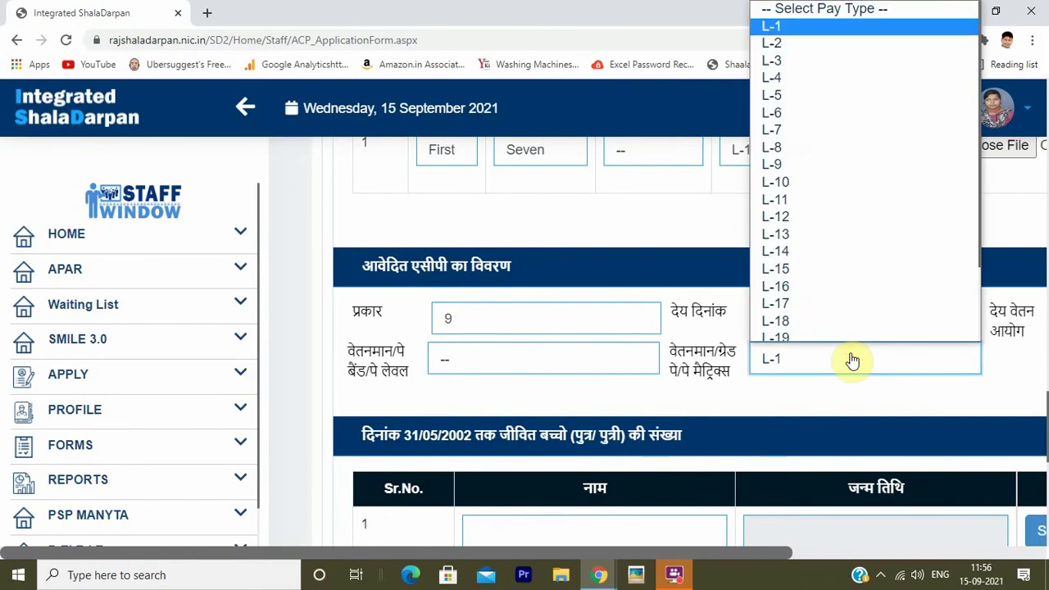
{"action": "key", "text": "Up"}
{"action": "key", "text": "Return"}
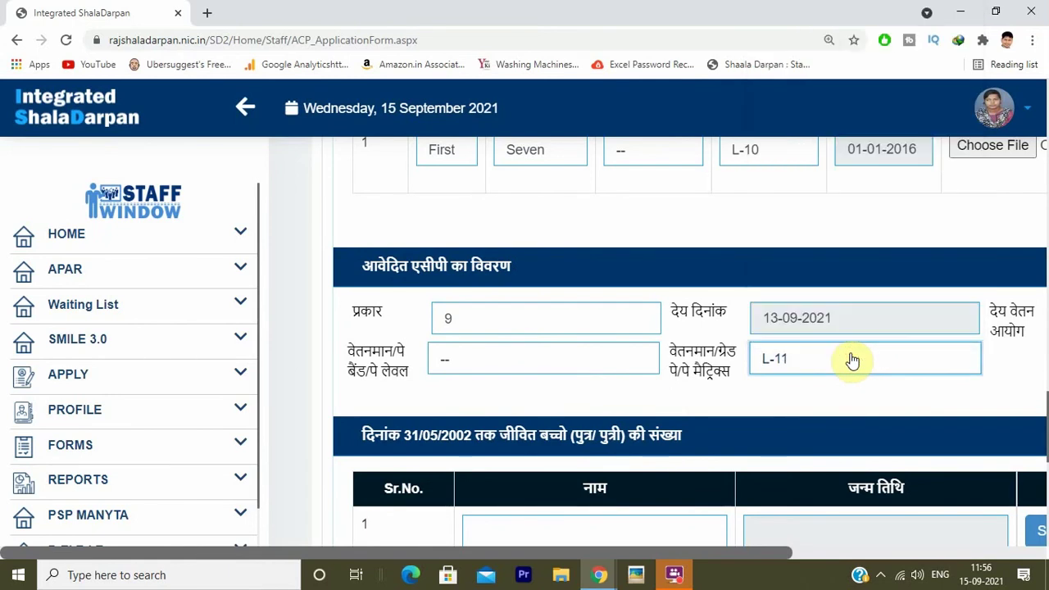
- Attach CamScanner 09-14-2021 15.21.46 as the child-related declaration (संतान सम्बंधित घोषणा पत्र), leaving both children tables blank
{"action": "left_click", "coordinate": [797, 405]}
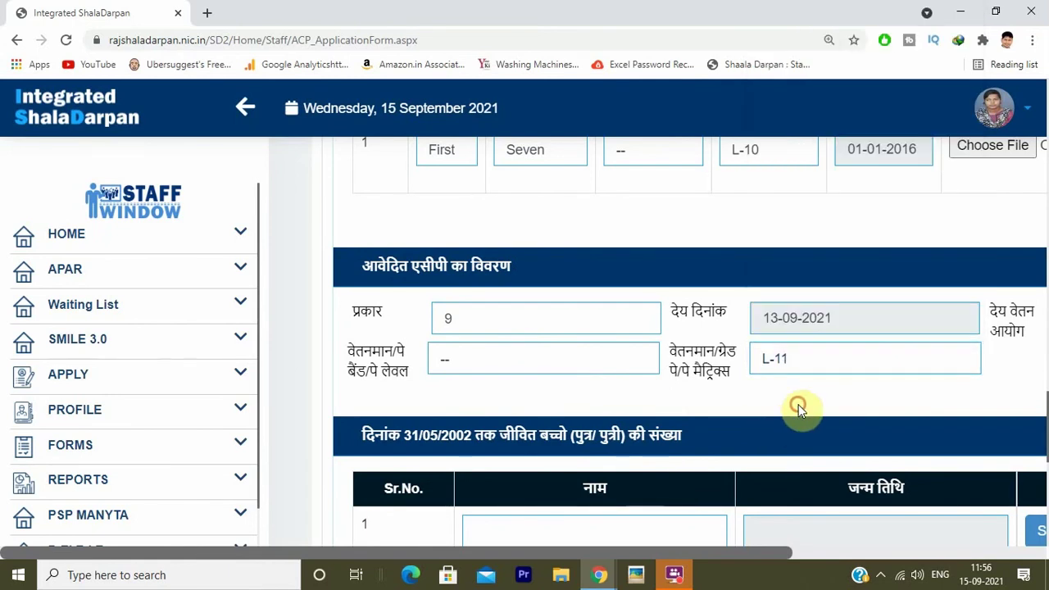
{"action": "scroll", "coordinate": [801, 410], "scroll_direction": "right", "scroll_amount": 5}
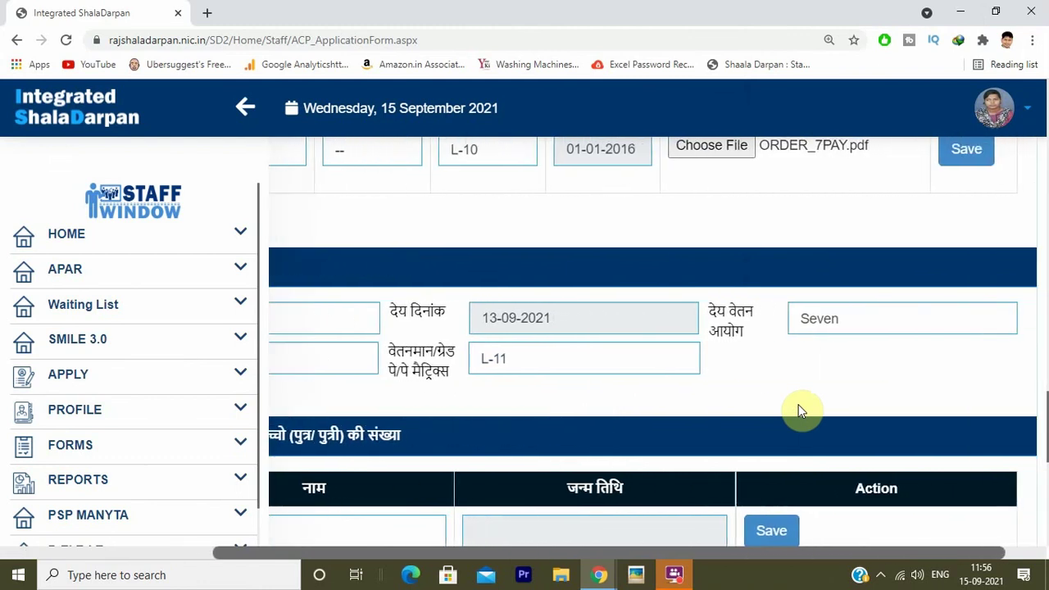
{"action": "scroll", "coordinate": [801, 407], "scroll_direction": "left", "scroll_amount": 5}
{"action": "scroll", "coordinate": [800, 406], "scroll_direction": "down", "scroll_amount": 2}
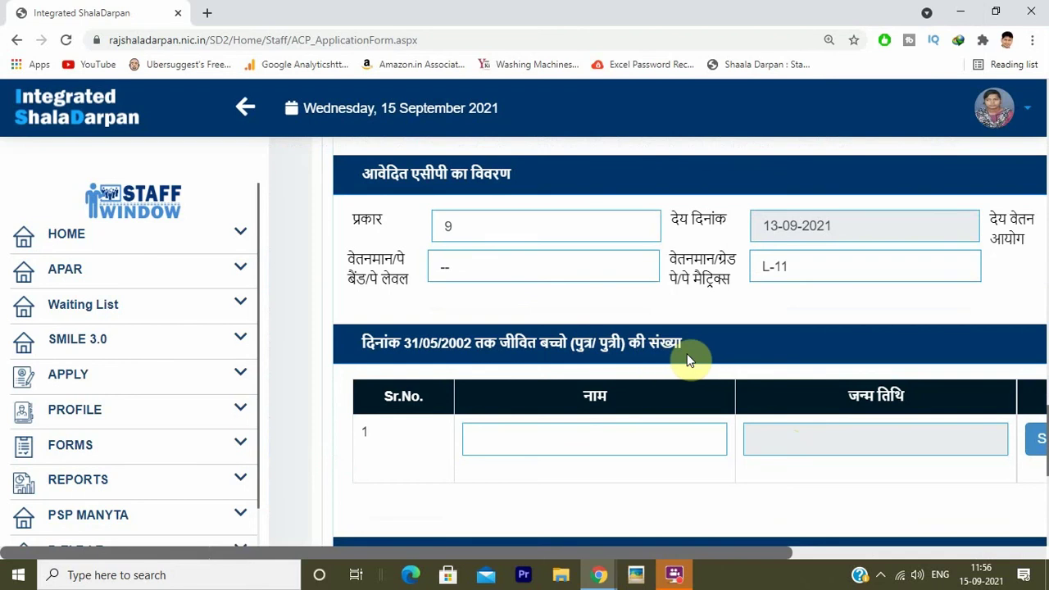
{"action": "scroll", "coordinate": [735, 352], "scroll_direction": "down", "scroll_amount": 1}
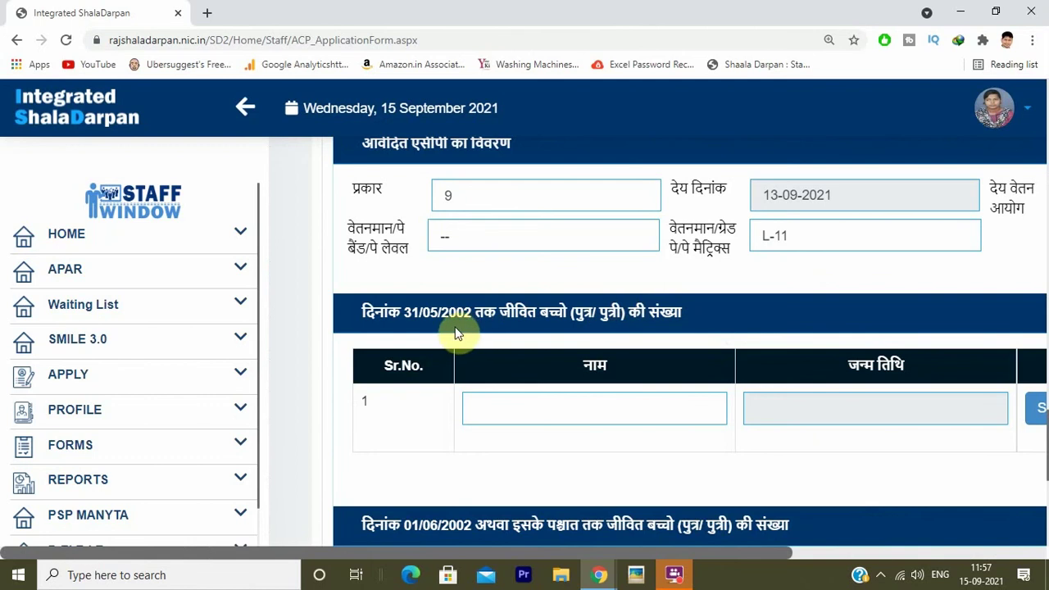
{"action": "scroll", "coordinate": [496, 315], "scroll_direction": "down", "scroll_amount": 3}
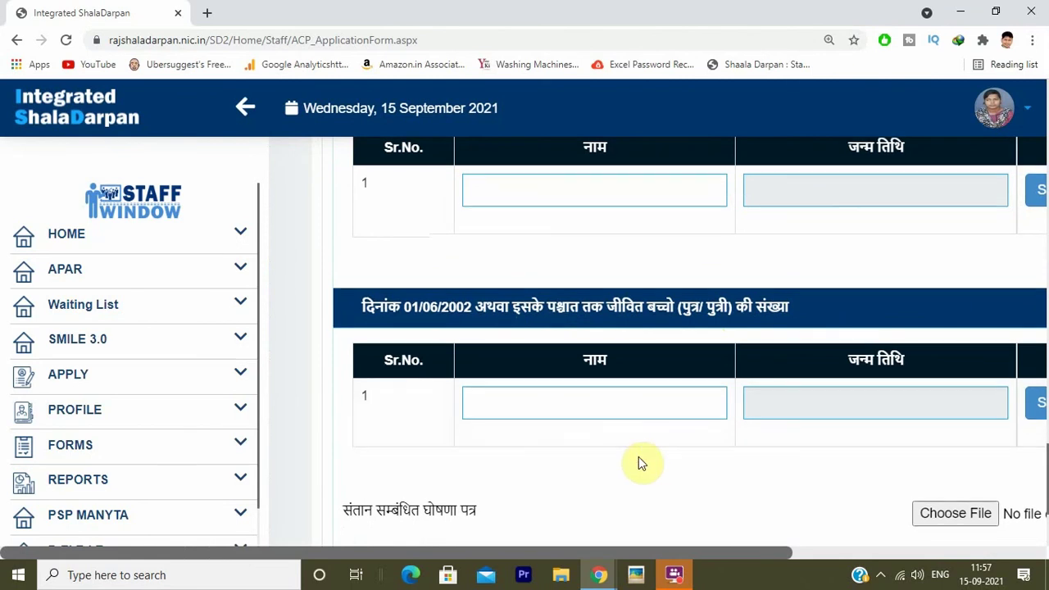
{"action": "scroll", "coordinate": [638, 457], "scroll_direction": "down", "scroll_amount": 1}
{"action": "scroll", "coordinate": [639, 456], "scroll_direction": "right", "scroll_amount": 2}
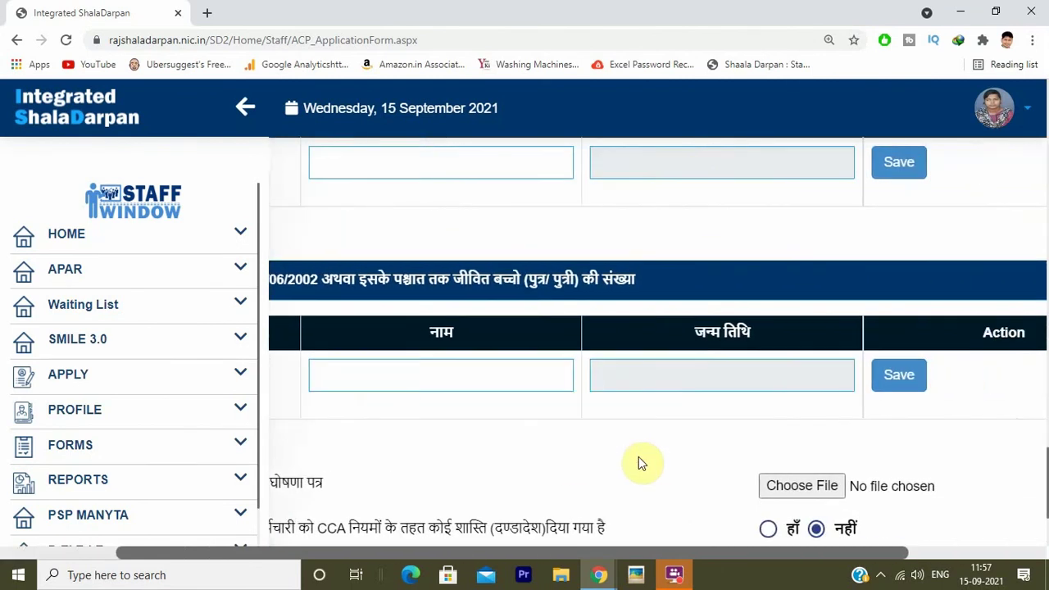
{"action": "left_click", "coordinate": [794, 487]}
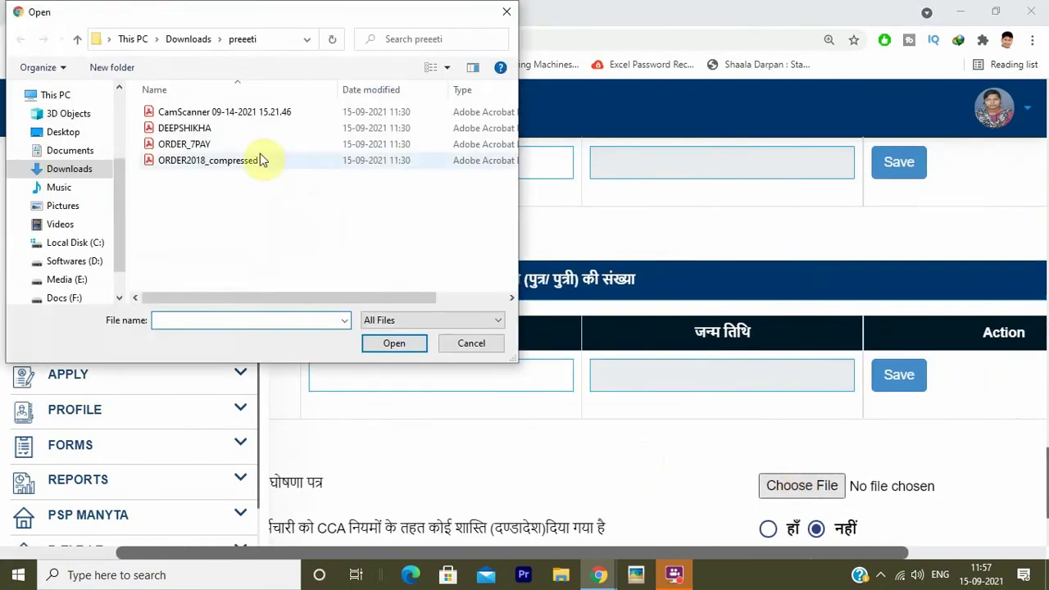
{"action": "left_click", "coordinate": [219, 120]}
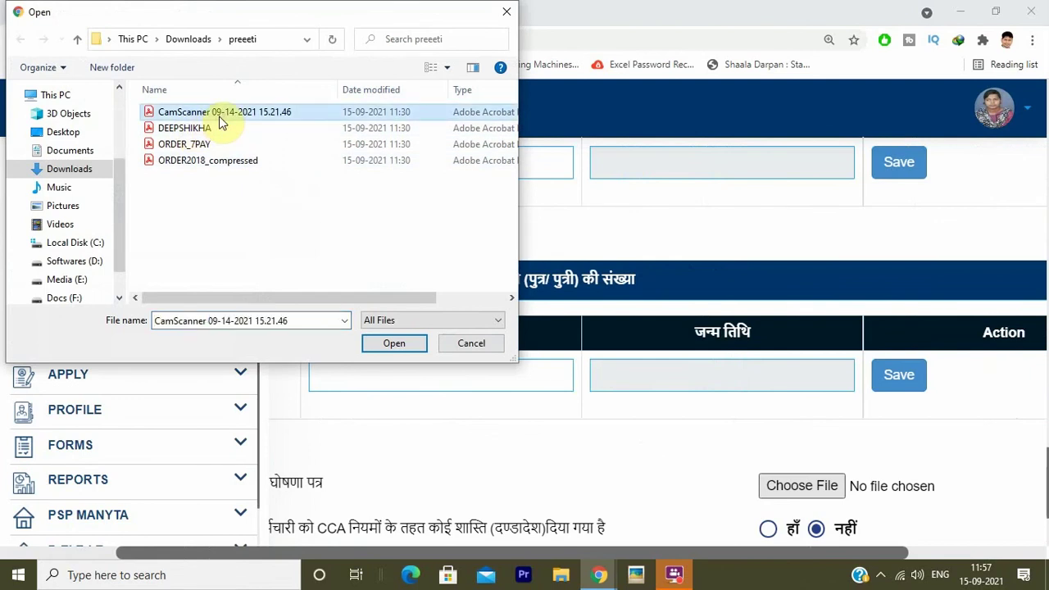
{"action": "double_click", "coordinate": [219, 120]}
{"action": "scroll", "coordinate": [602, 454], "scroll_direction": "left", "scroll_amount": 3}
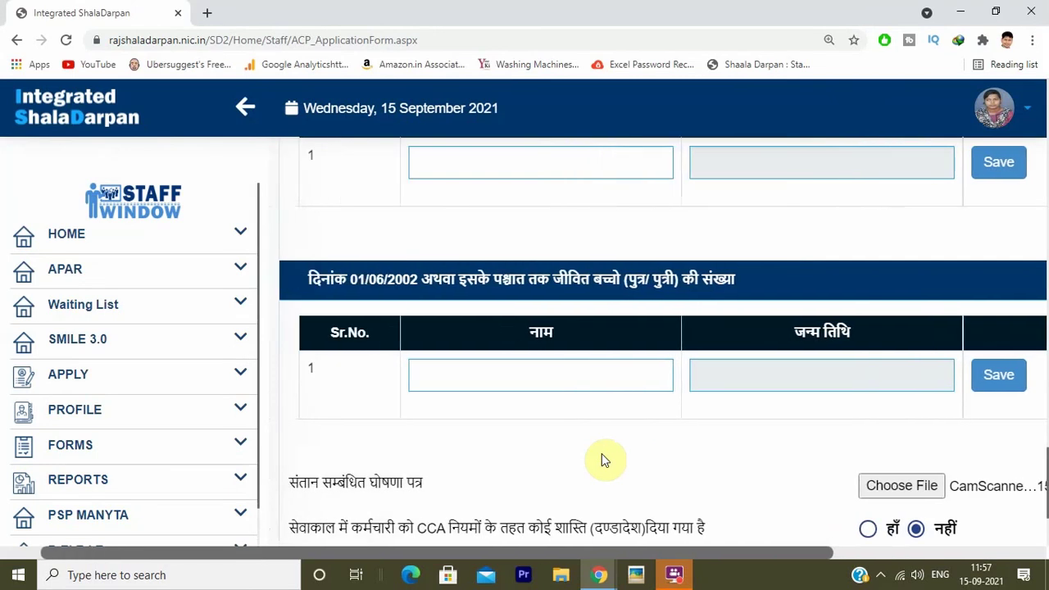
- Save the ACP application with Update, keeping the CCA penalty question on नहीं, and acknowledge the save message
{"action": "scroll", "coordinate": [602, 459], "scroll_direction": "down", "scroll_amount": 1}
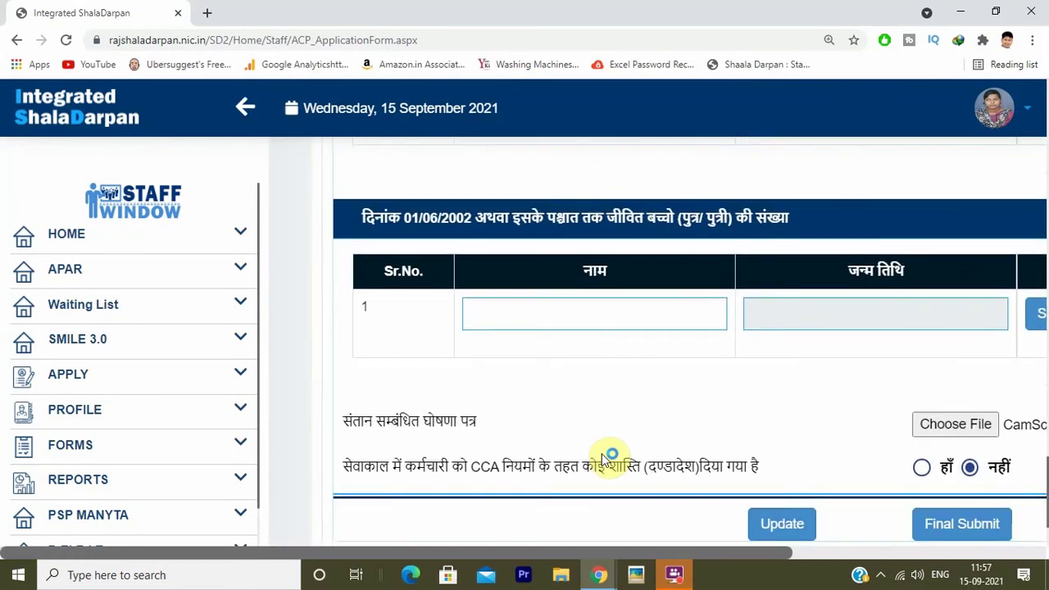
{"action": "scroll", "coordinate": [603, 457], "scroll_direction": "right", "scroll_amount": 1}
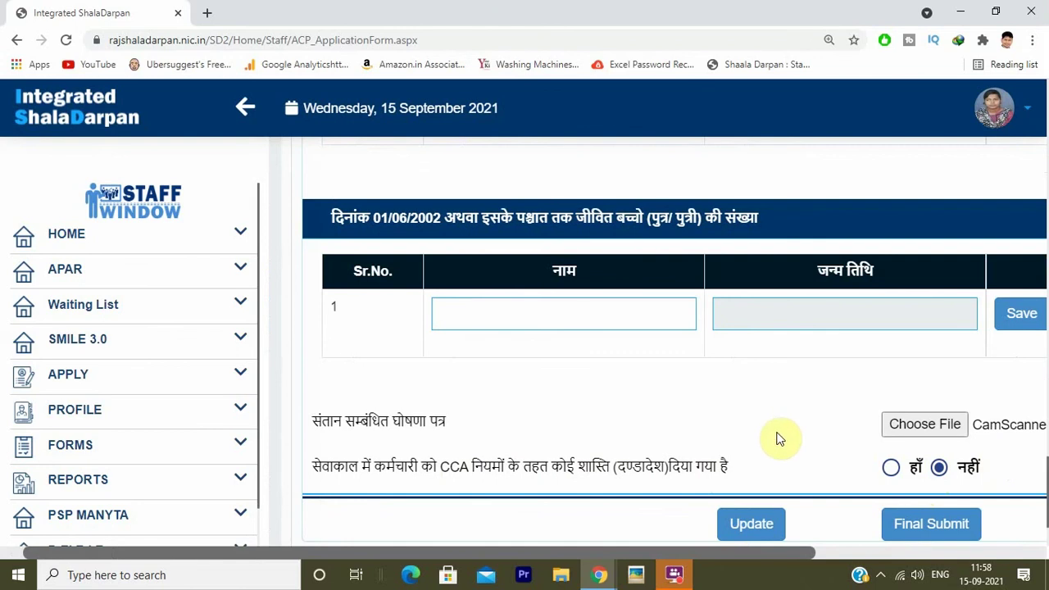
{"action": "scroll", "coordinate": [777, 437], "scroll_direction": "right", "scroll_amount": 3}
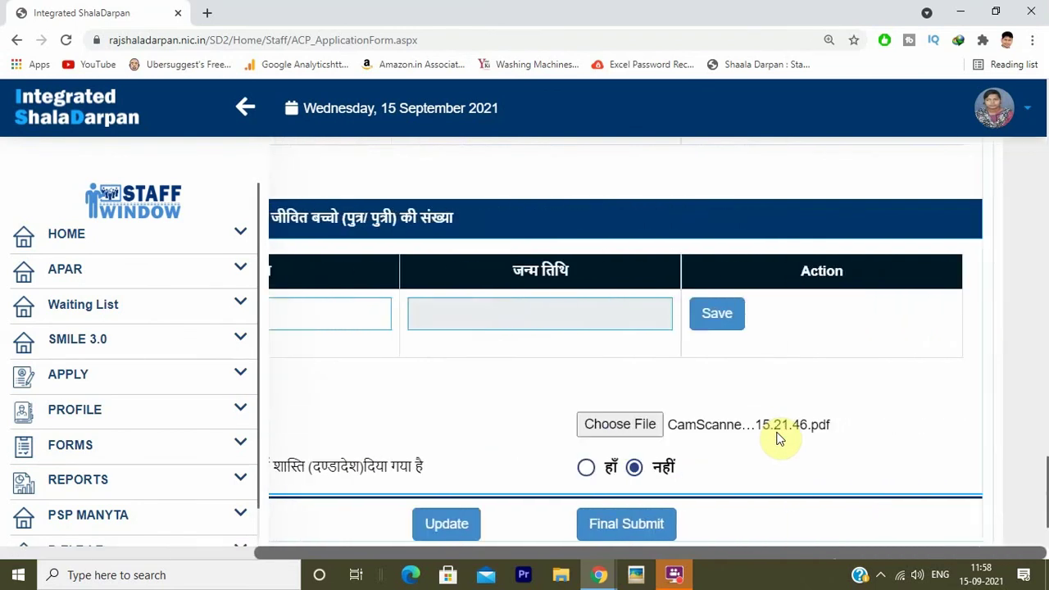
{"action": "scroll", "coordinate": [779, 439], "scroll_direction": "left", "scroll_amount": 3}
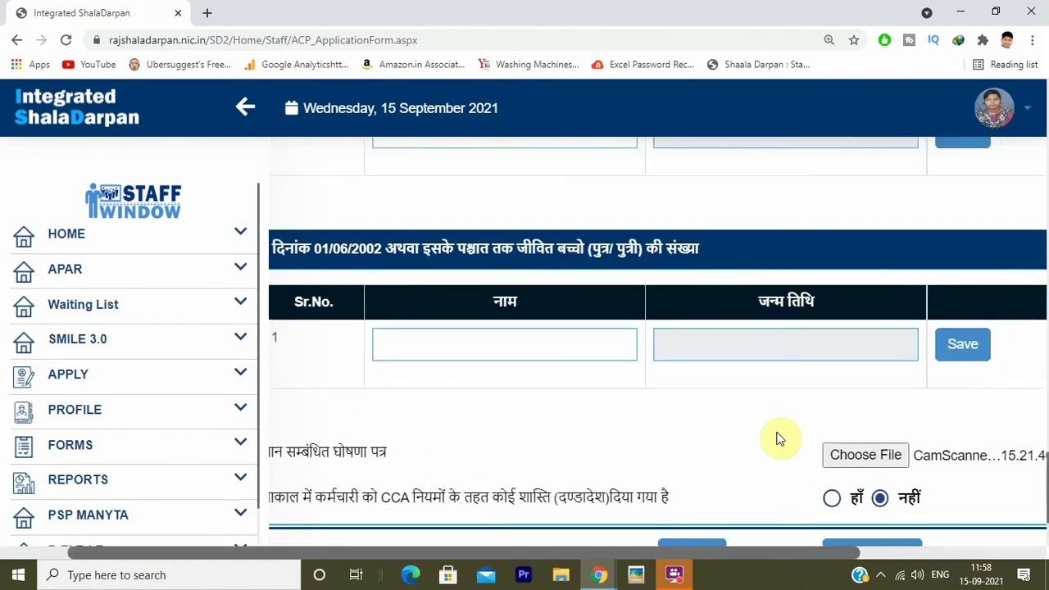
{"action": "scroll", "coordinate": [778, 438], "scroll_direction": "down", "scroll_amount": 1}
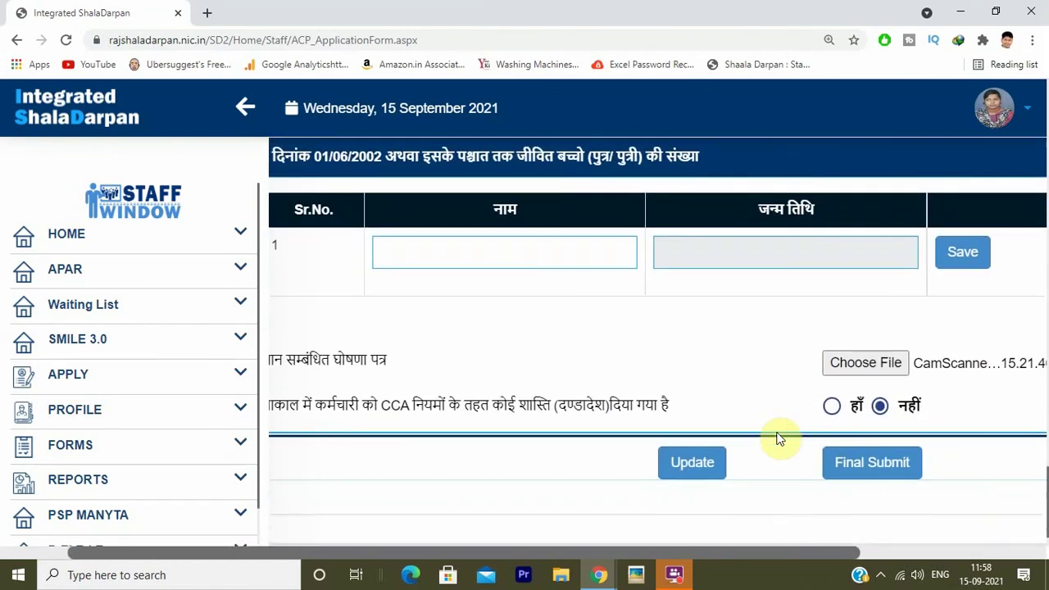
{"action": "left_click", "coordinate": [691, 463]}
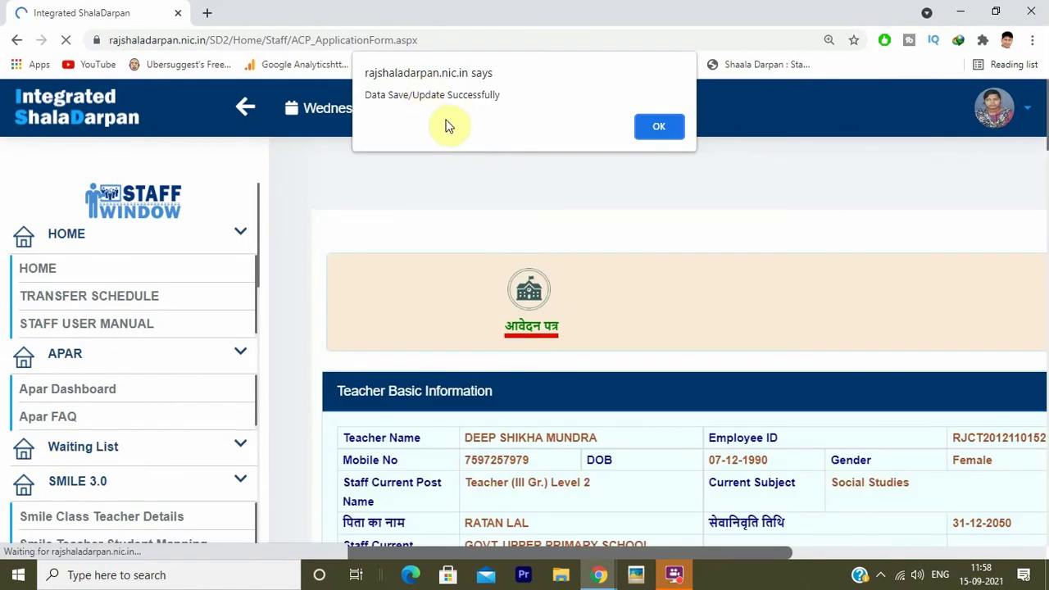
{"action": "left_click", "coordinate": [653, 134]}
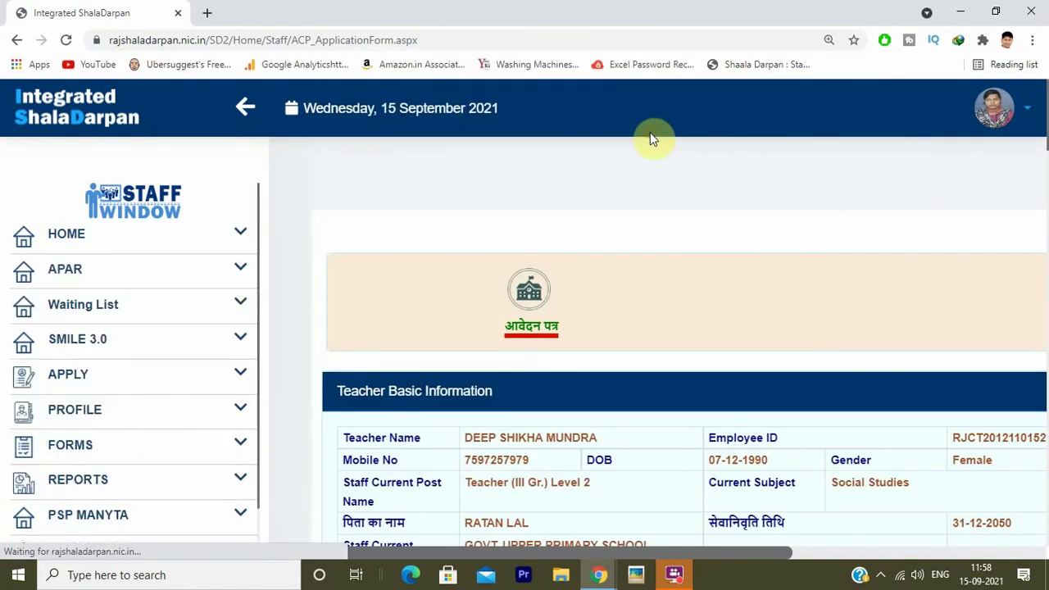
- Review the saved ACP application from the teacher's basic information down to the child declaration attachment
{"action": "scroll", "coordinate": [671, 402], "scroll_direction": "right", "scroll_amount": 1}
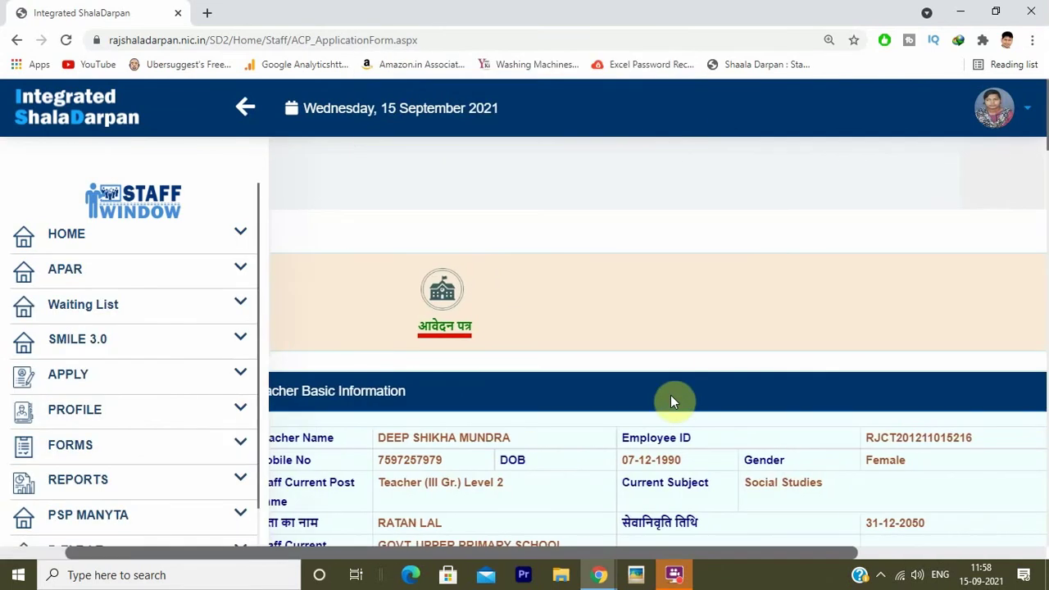
{"action": "scroll", "coordinate": [670, 401], "scroll_direction": "left", "scroll_amount": 1}
{"action": "scroll", "coordinate": [671, 402], "scroll_direction": "down", "scroll_amount": 3}
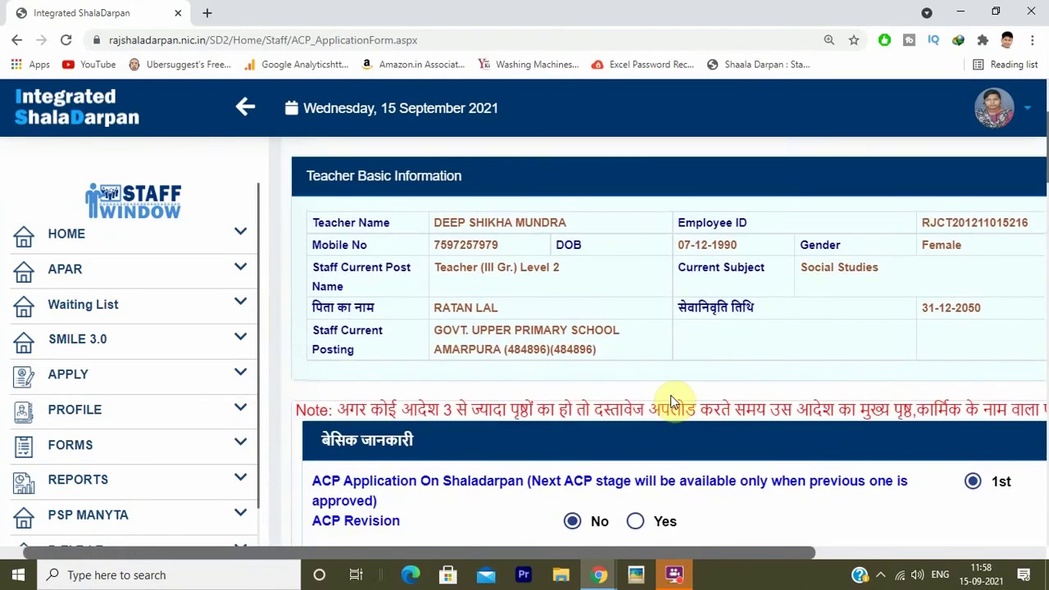
{"action": "scroll", "coordinate": [671, 395], "scroll_direction": "down", "scroll_amount": 2}
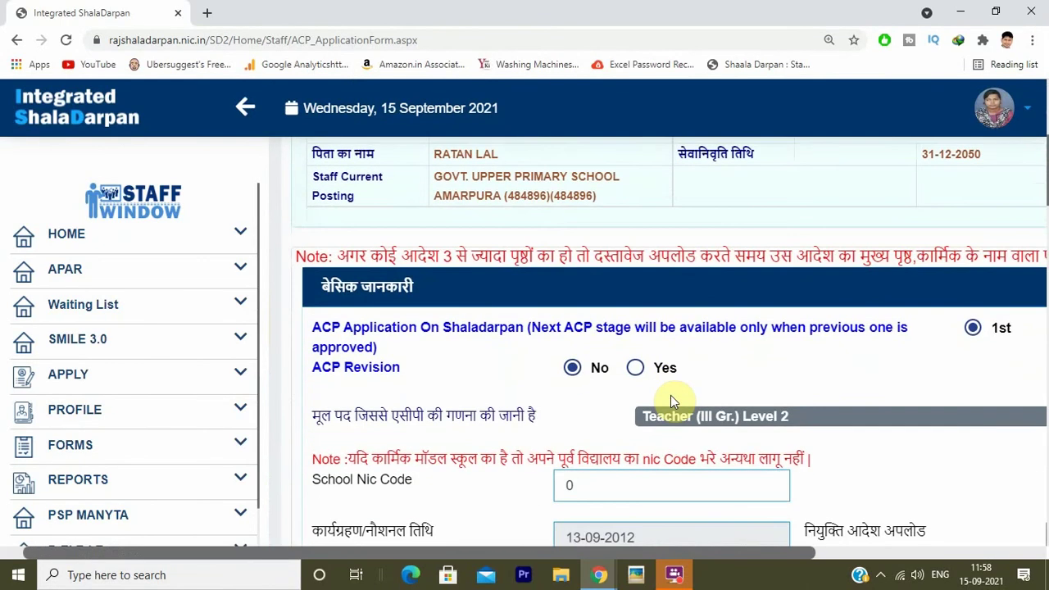
{"action": "scroll", "coordinate": [671, 395], "scroll_direction": "right", "scroll_amount": 1}
{"action": "scroll", "coordinate": [671, 396], "scroll_direction": "left", "scroll_amount": 1}
{"action": "scroll", "coordinate": [671, 395], "scroll_direction": "down", "scroll_amount": 1}
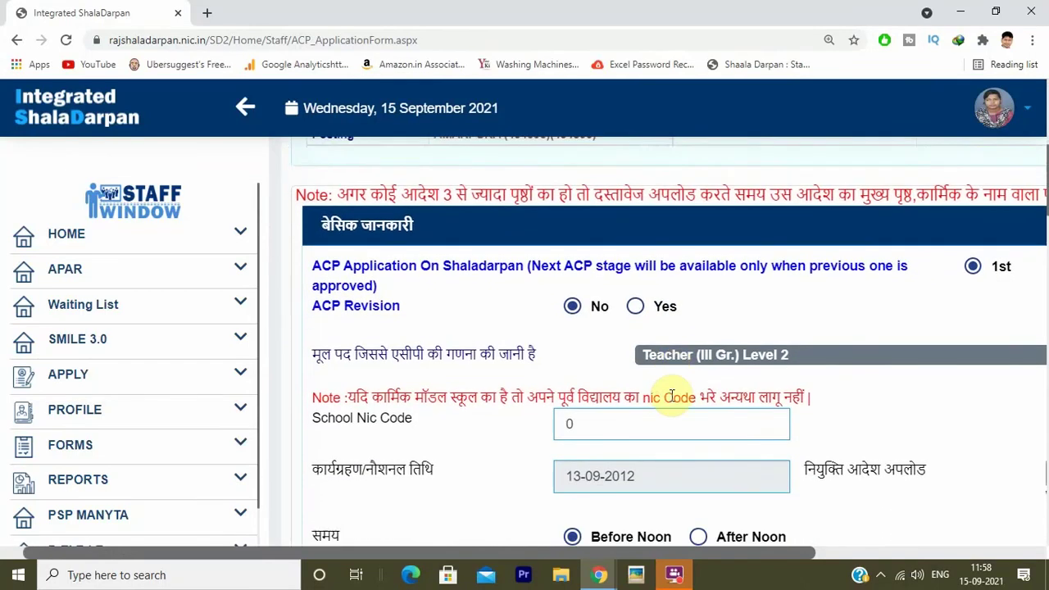
{"action": "scroll", "coordinate": [671, 395], "scroll_direction": "right", "scroll_amount": 1}
{"action": "scroll", "coordinate": [760, 451], "scroll_direction": "right", "scroll_amount": 1}
{"action": "scroll", "coordinate": [760, 451], "scroll_direction": "down", "scroll_amount": 10}
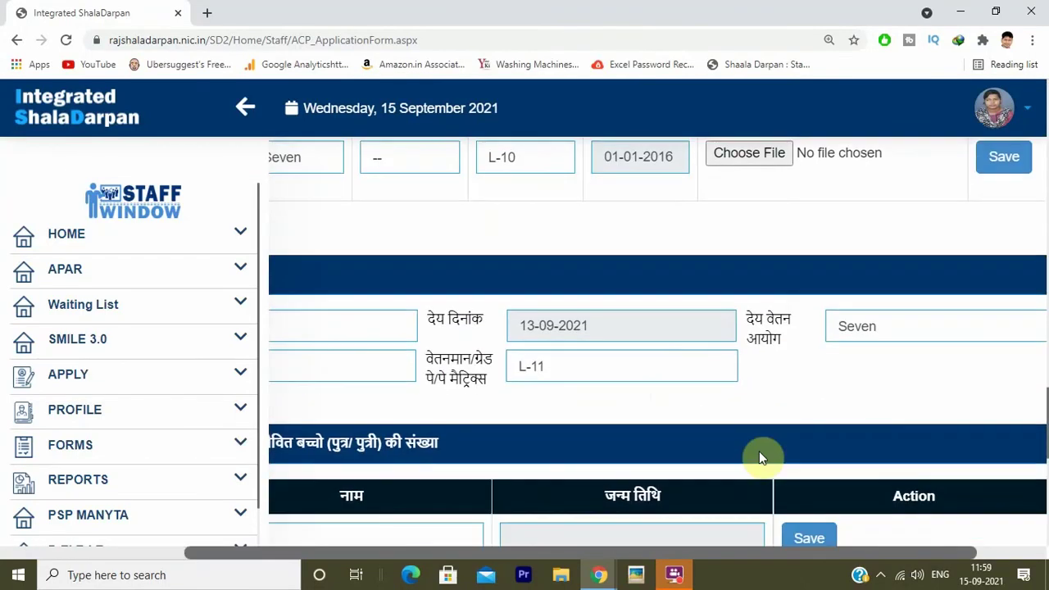
{"action": "scroll", "coordinate": [759, 451], "scroll_direction": "down", "scroll_amount": 3}
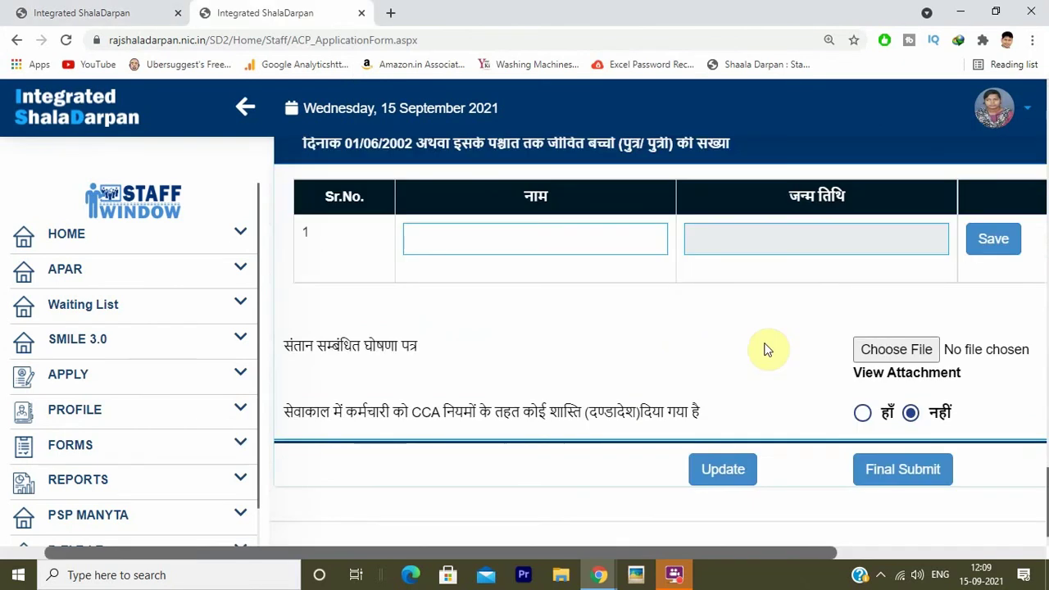
- Final-submit the ACP application, agree to forward it, enter the OTP sent to the registered mobile, and close the confirmation
{"action": "left_click", "coordinate": [900, 481]}
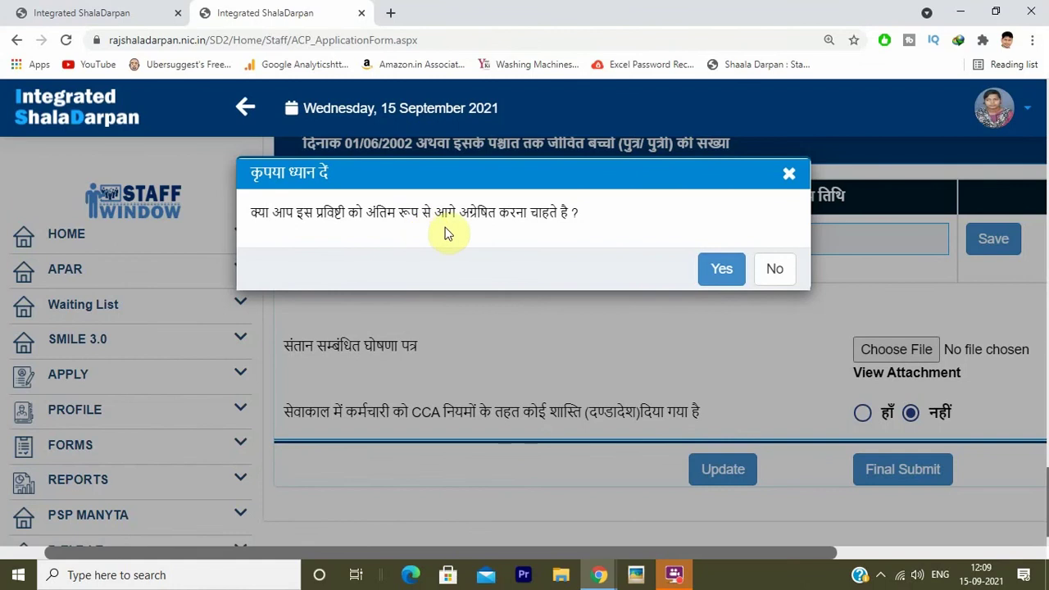
{"action": "left_click", "coordinate": [713, 277]}
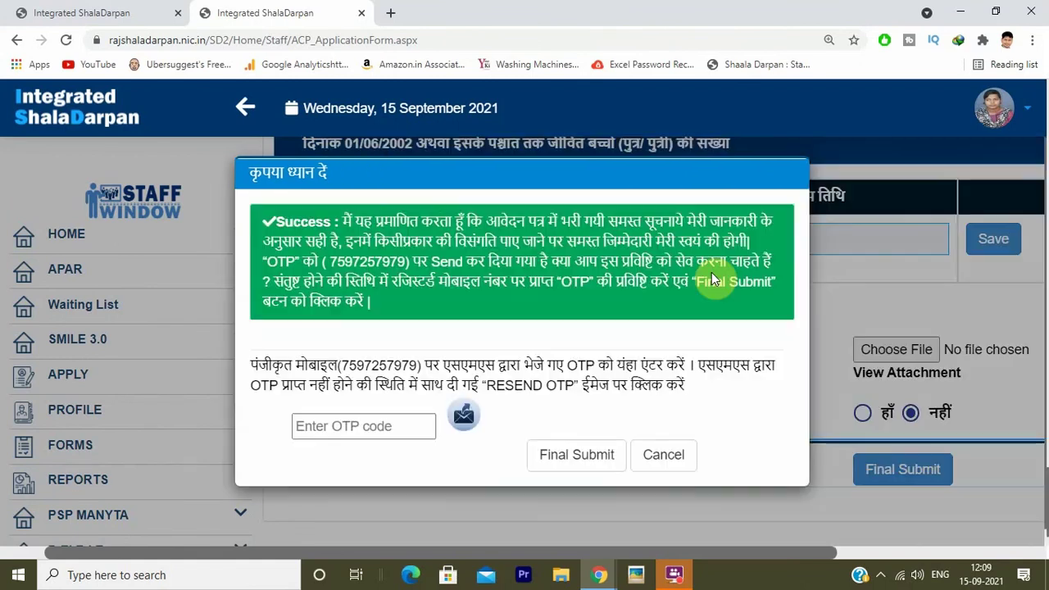
{"action": "left_click", "coordinate": [368, 427]}
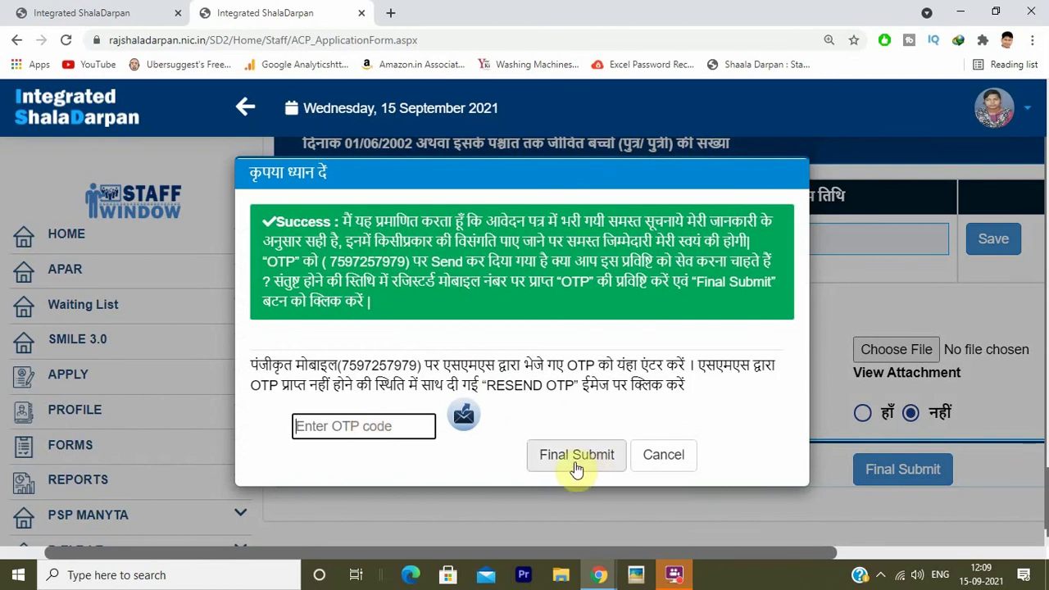
{"action": "left_click", "coordinate": [376, 424]}
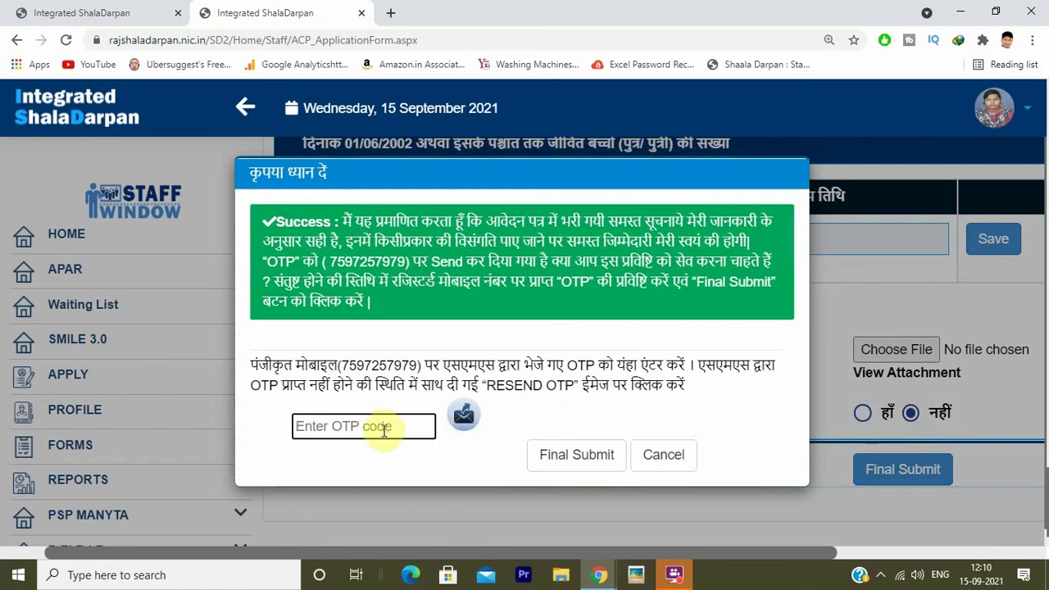
{"action": "key", "text": "ctrl+v"}
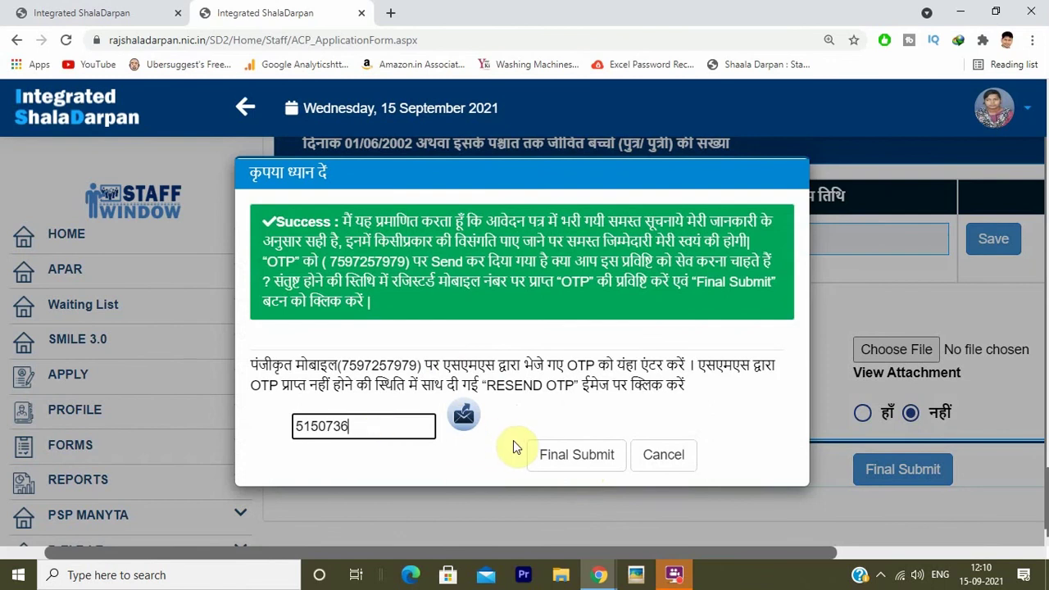
{"action": "left_click", "coordinate": [560, 461]}
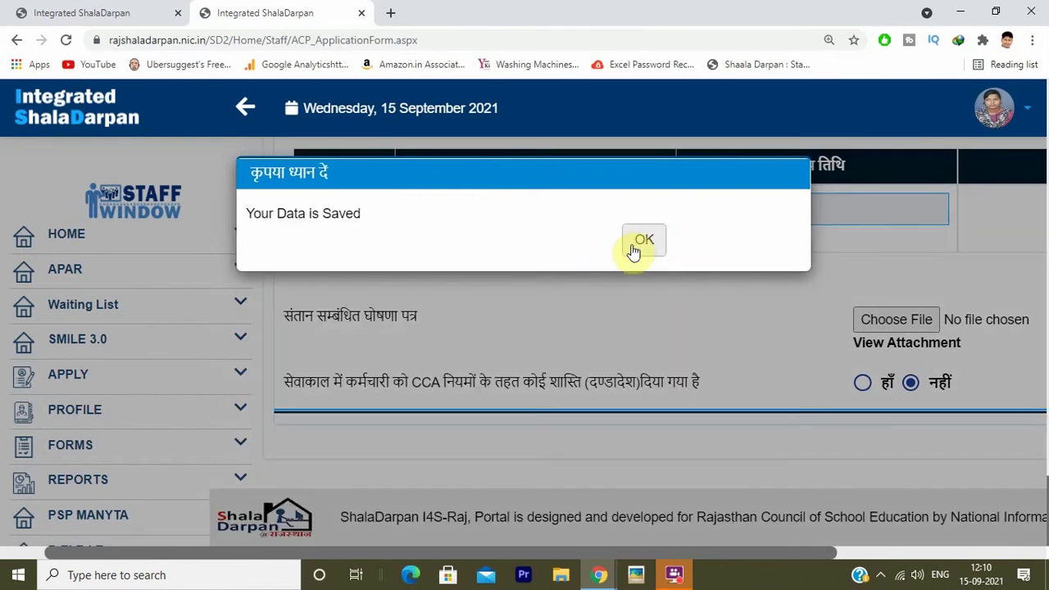
{"action": "left_click", "coordinate": [642, 241]}
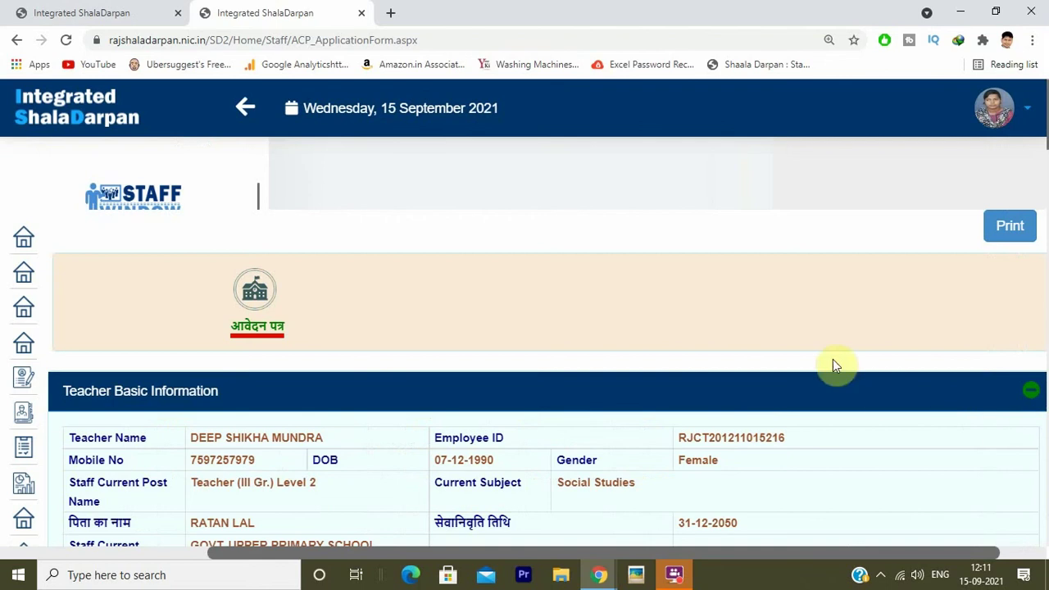
- Open the print preview of the submitted ACP application in a maximized window with Save as PDF as the destination
{"action": "left_click", "coordinate": [1013, 236]}
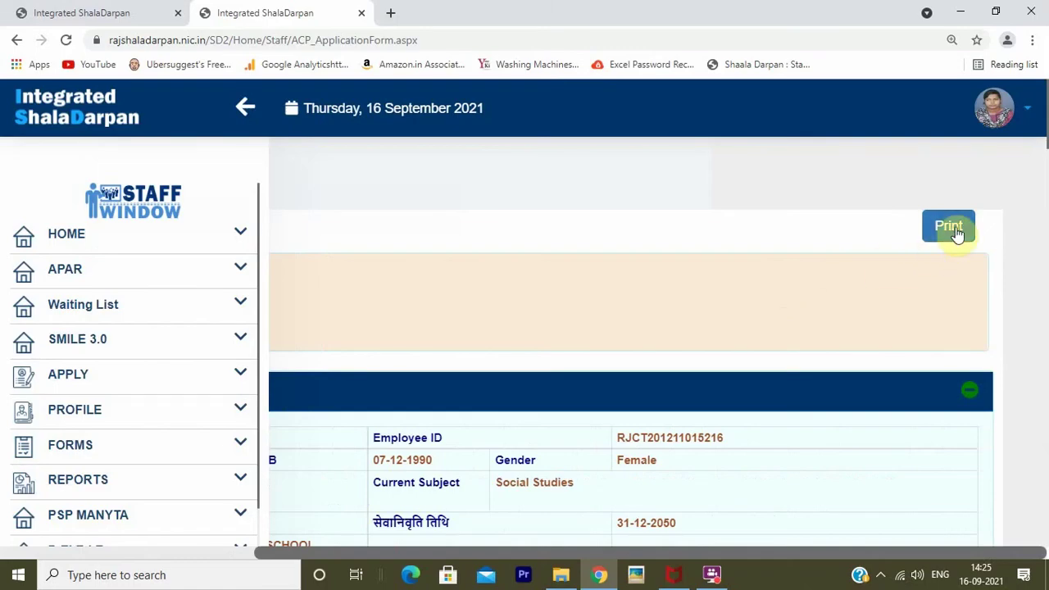
{"action": "left_click", "coordinate": [956, 235]}
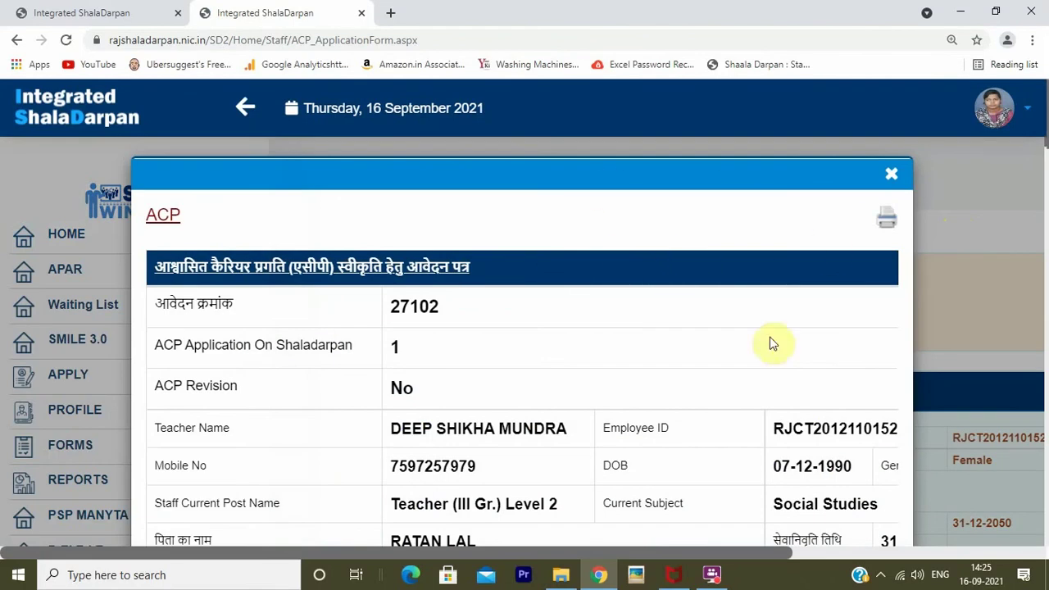
{"action": "left_click", "coordinate": [887, 222]}
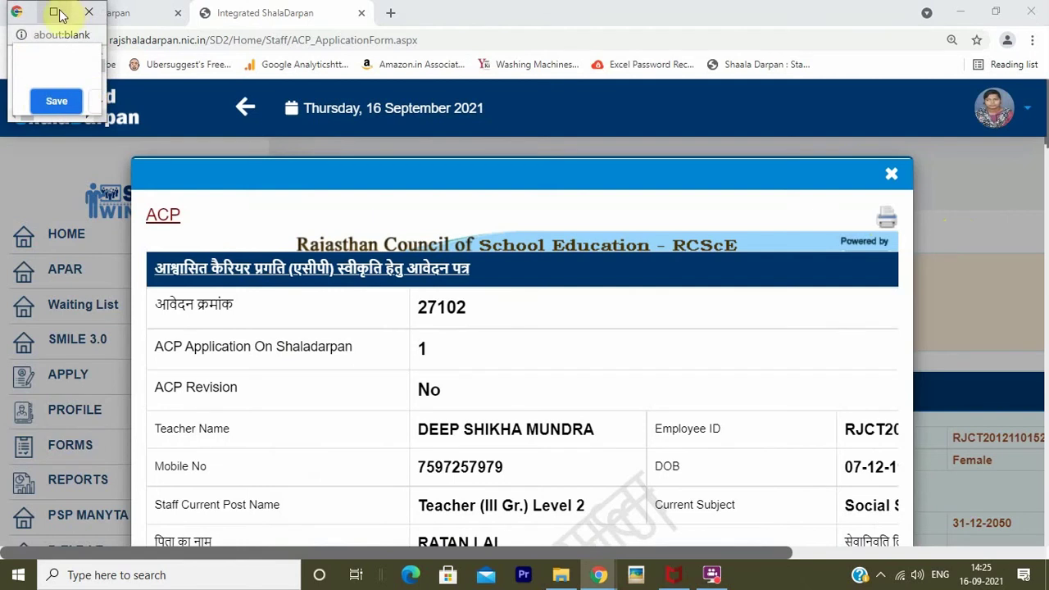
{"action": "left_click", "coordinate": [54, 11]}
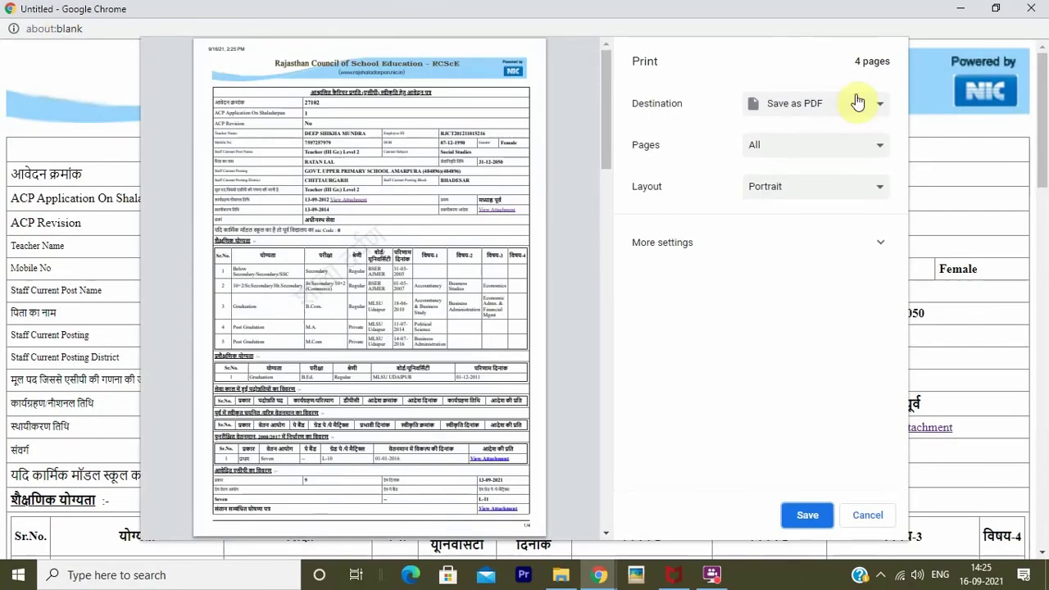
{"action": "left_click", "coordinate": [809, 105]}
{"action": "left_click", "coordinate": [814, 137]}
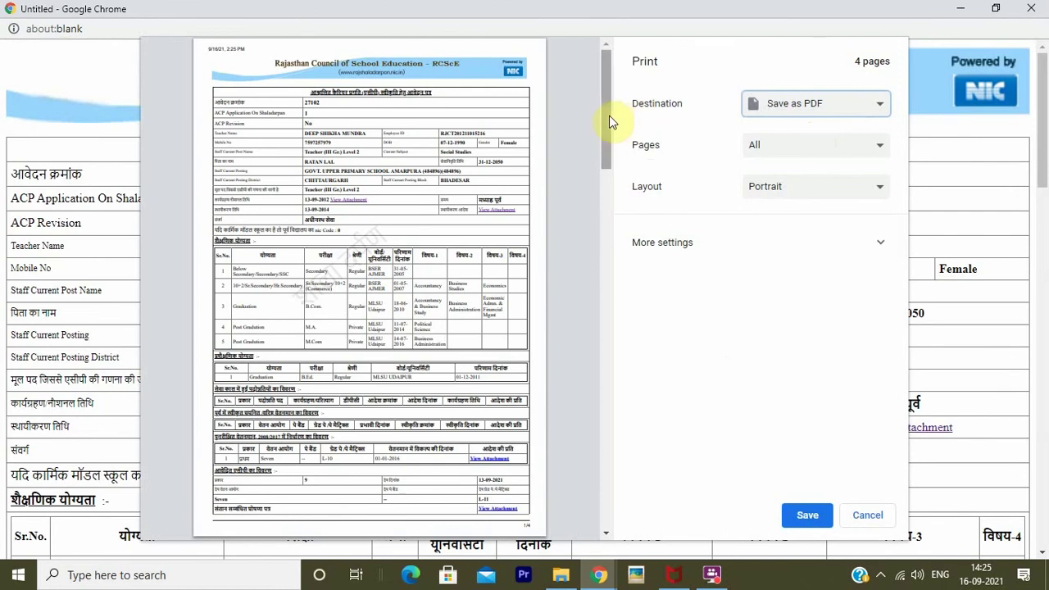
{"action": "left_click_drag", "start_coordinate": [606, 123], "coordinate": [623, 100]}
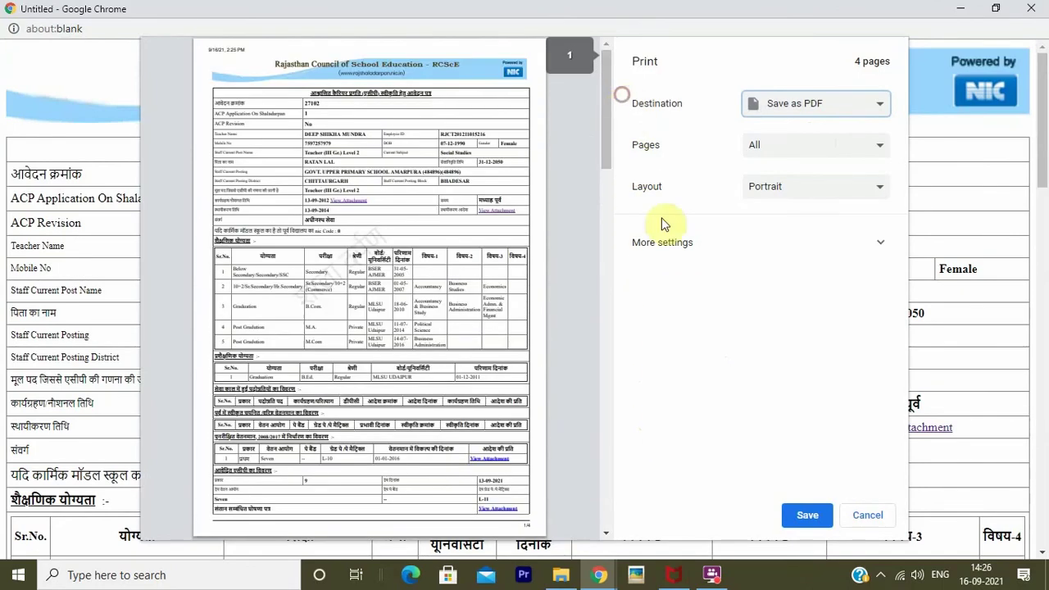
- Save the application printout as a PDF named "acp application" in the Downloads subfolder that holds the supporting order PDFs
{"action": "left_click", "coordinate": [795, 517]}
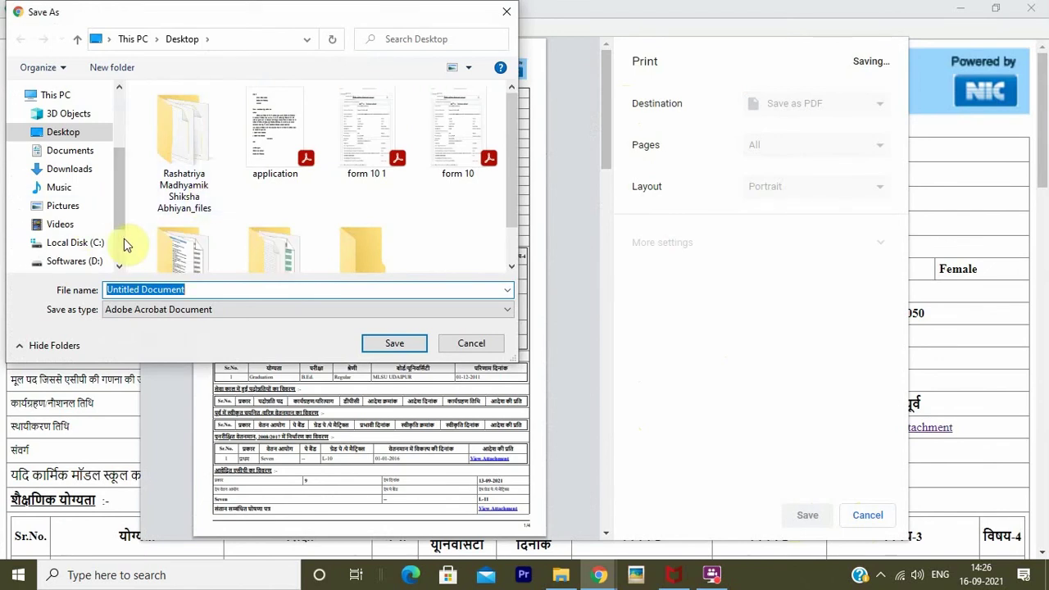
{"action": "scroll", "coordinate": [118, 241], "scroll_direction": "down", "scroll_amount": 2}
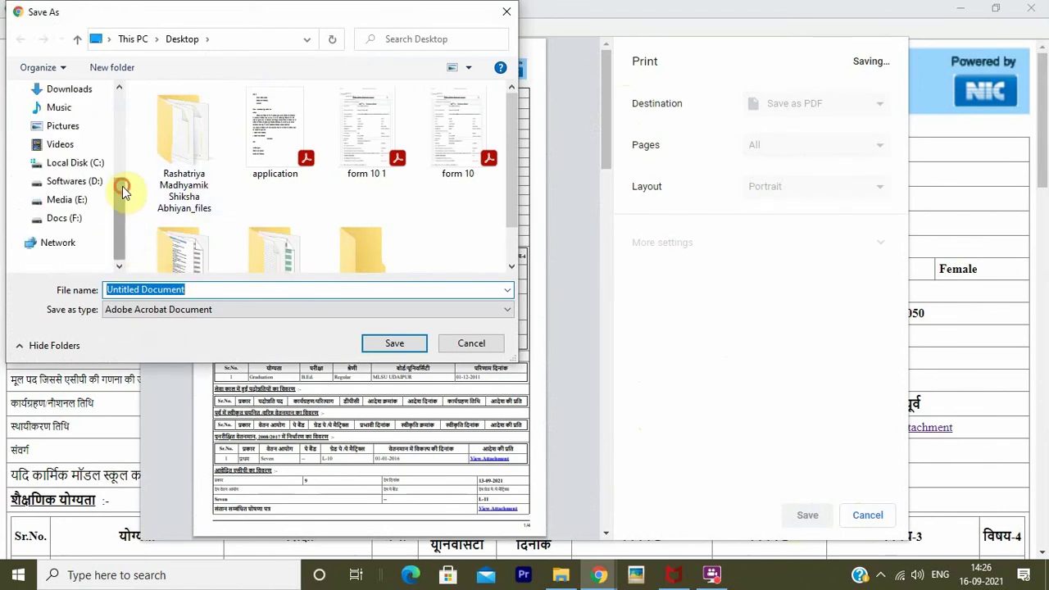
{"action": "left_click_drag", "start_coordinate": [123, 191], "coordinate": [126, 110]}
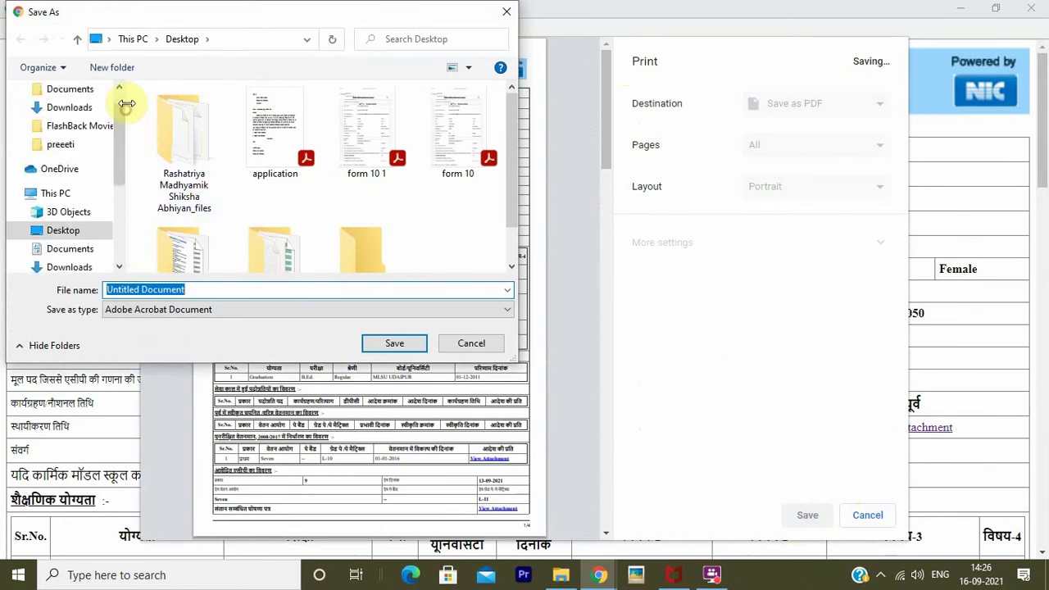
{"action": "left_click", "coordinate": [79, 143]}
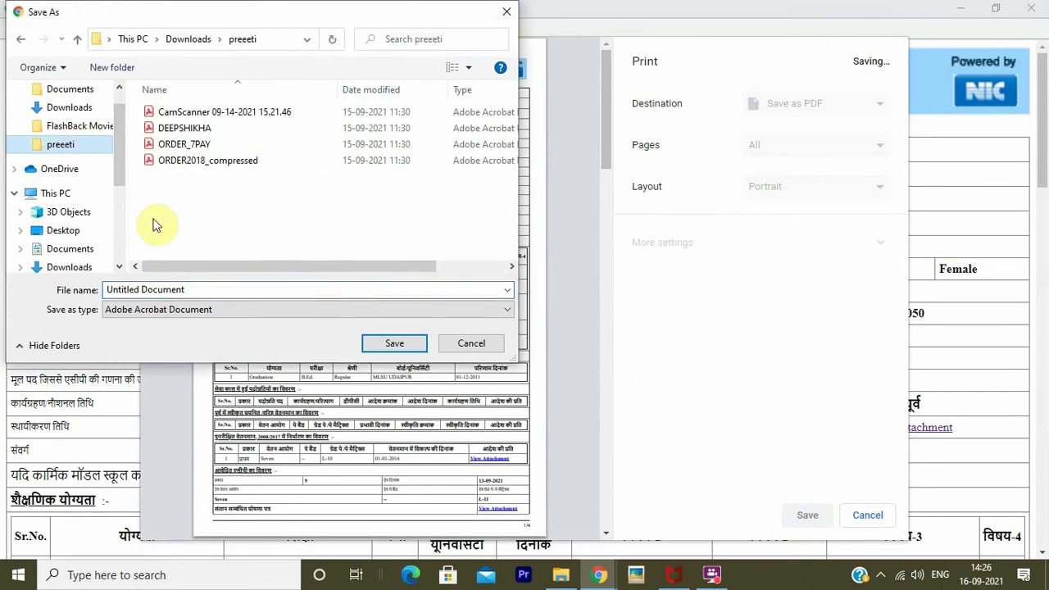
{"action": "left_click", "coordinate": [174, 290]}
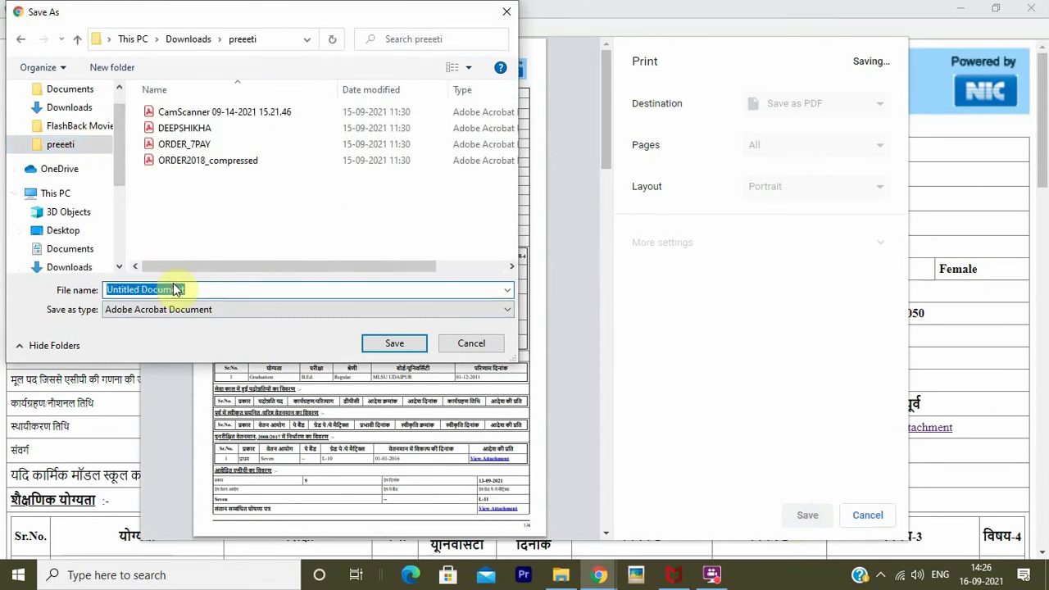
{"action": "type", "text": "acp appl"}
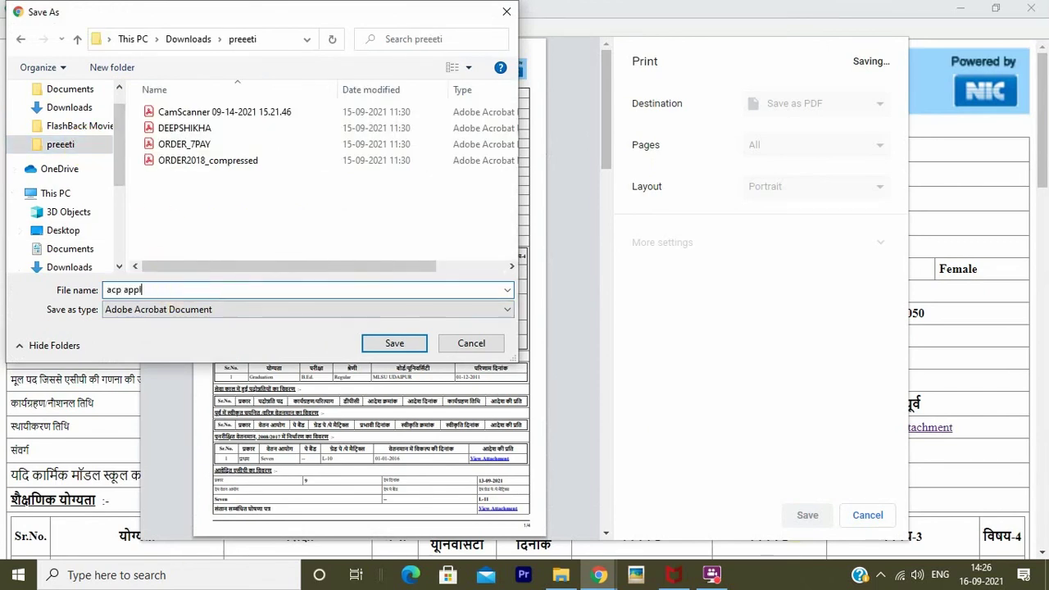
{"action": "type", "text": "ication"}
{"action": "key", "text": "Return"}
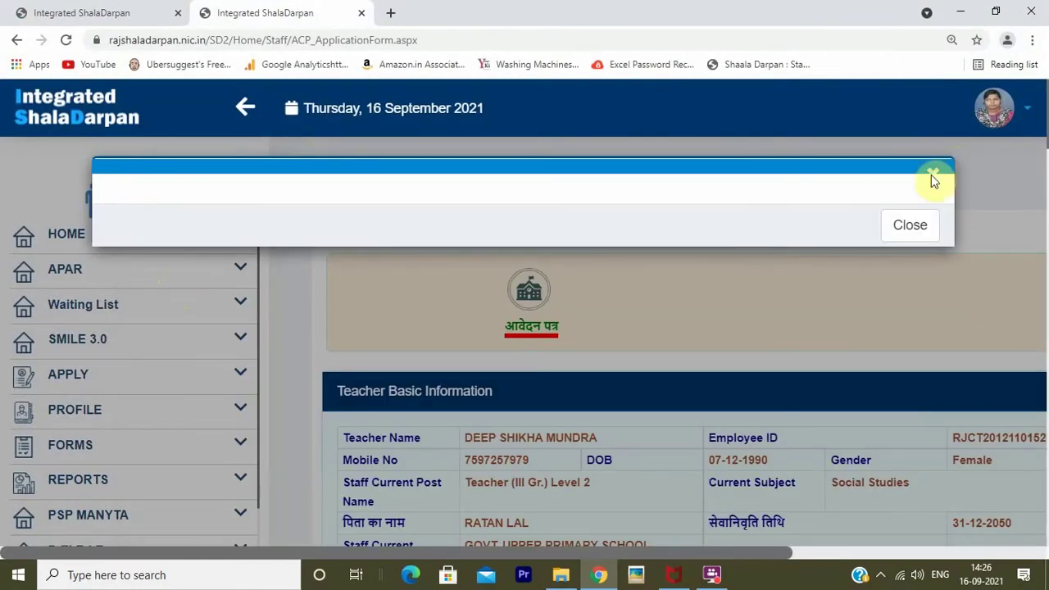
- Switch to File Explorer, open the saved "acp application" PDF to check its contents, and close it
{"action": "left_click", "coordinate": [563, 573]}
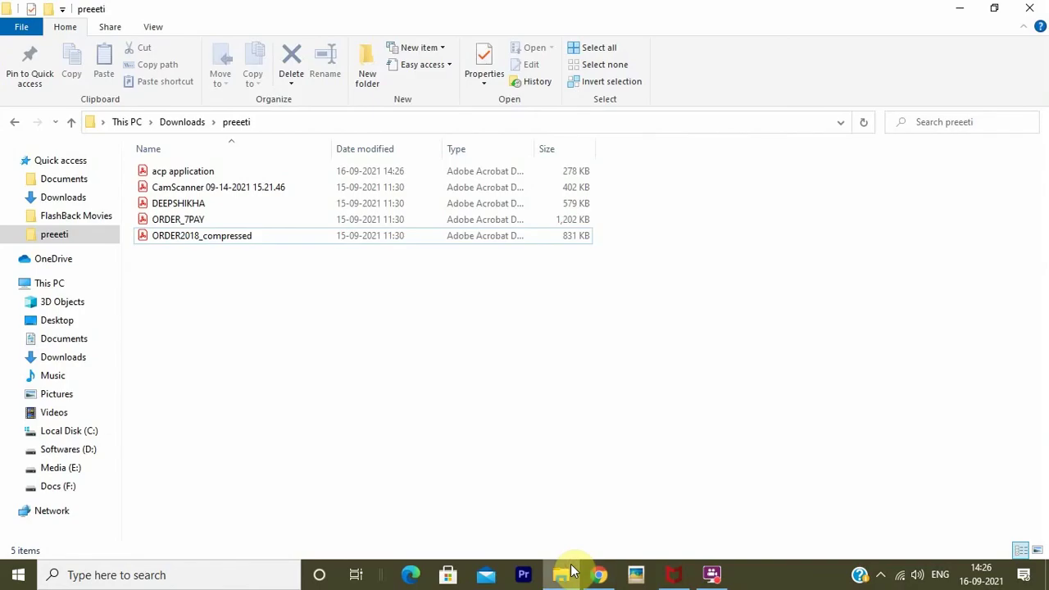
{"action": "left_click", "coordinate": [250, 172]}
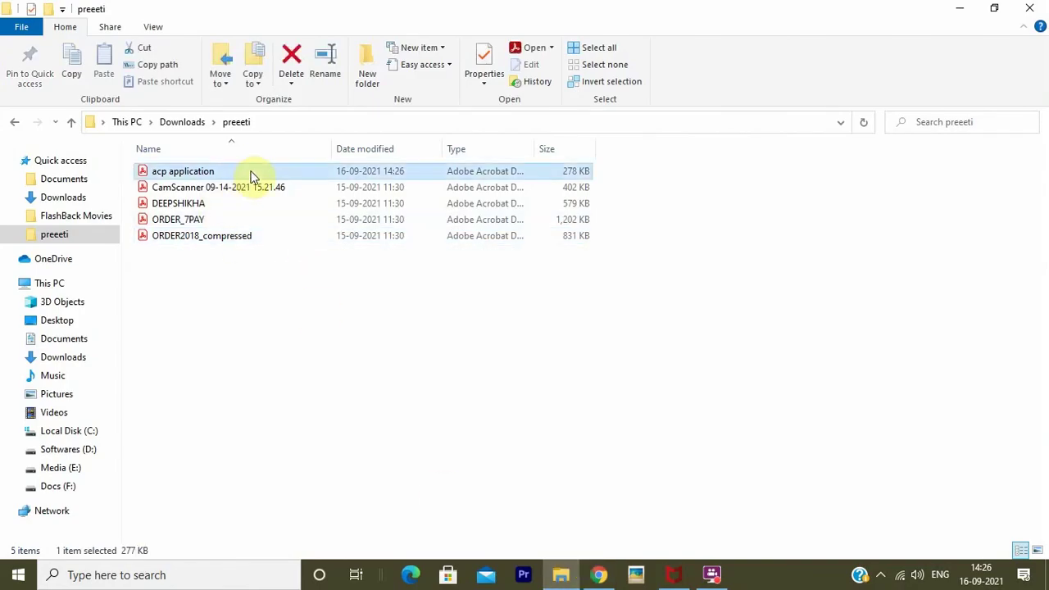
{"action": "double_click", "coordinate": [251, 173]}
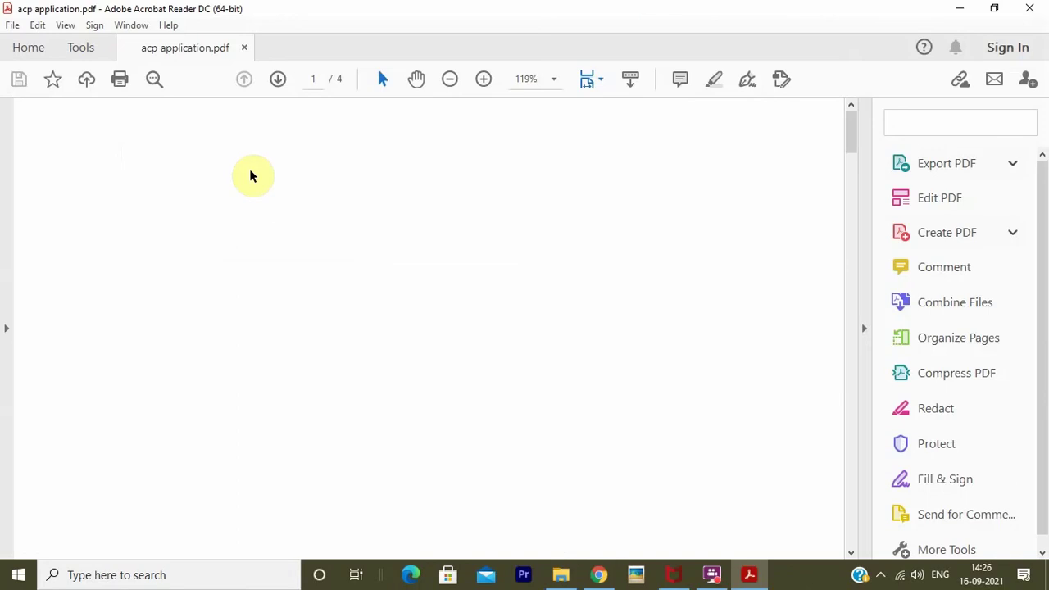
{"action": "left_click_drag", "start_coordinate": [850, 141], "coordinate": [899, 136]}
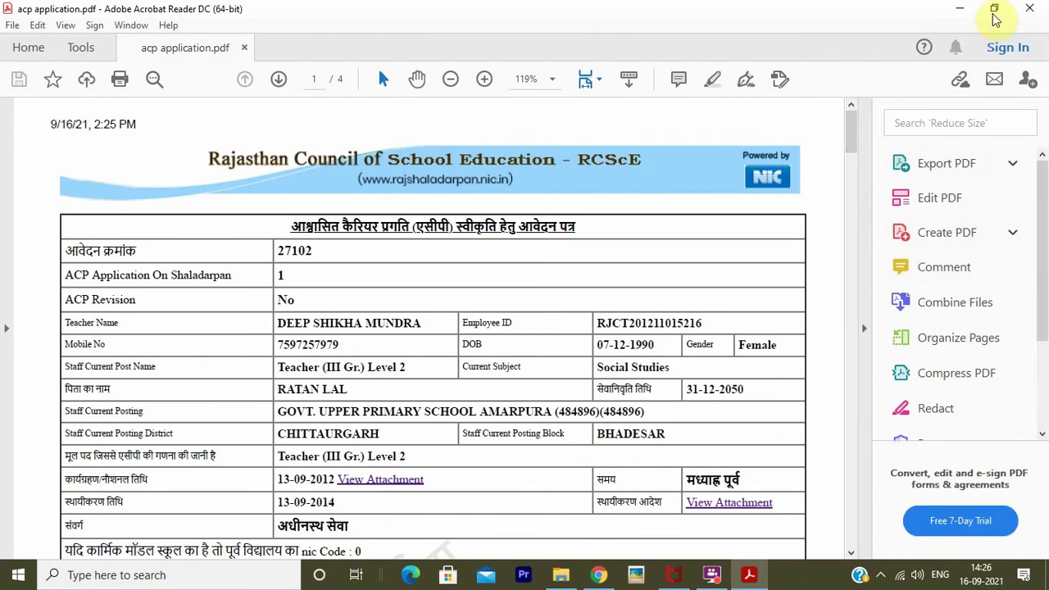
{"action": "left_click", "coordinate": [1029, 8]}
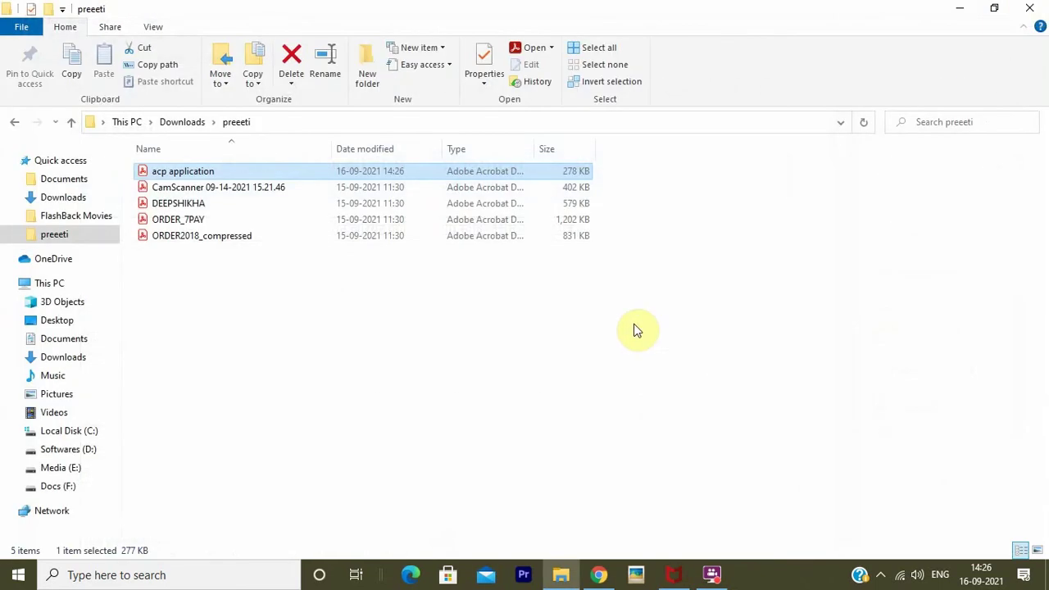